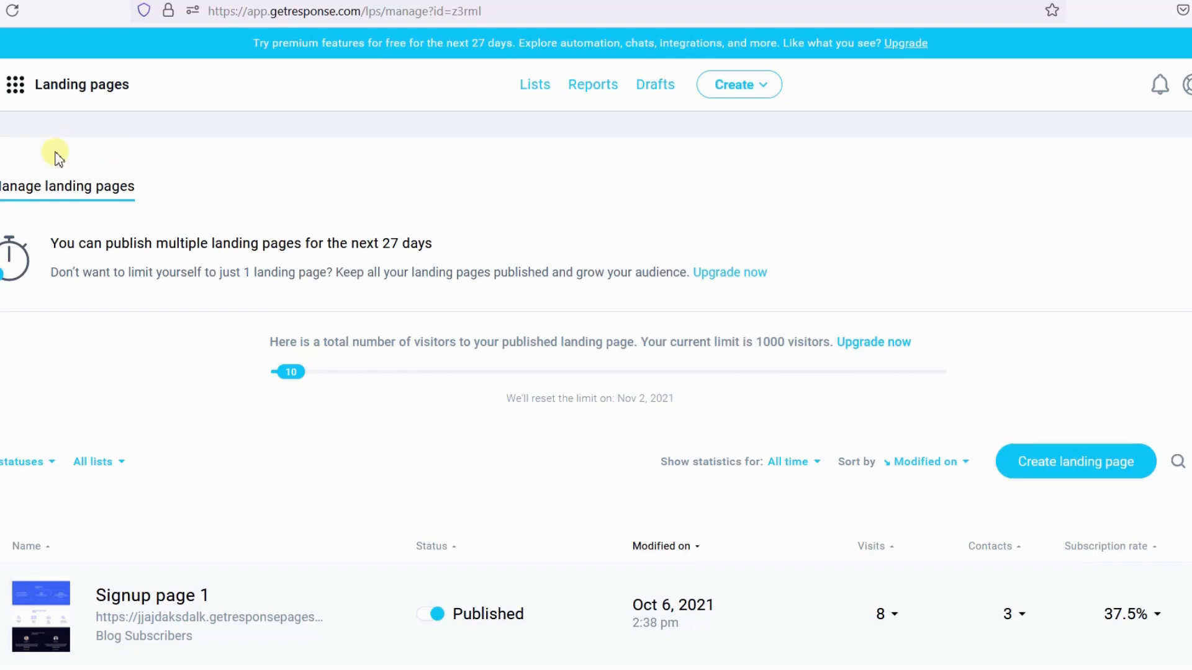
- Go to Autoresponders and delete the existing Welcome message autoresponder
{"action": "left_click", "coordinate": [17, 85]}
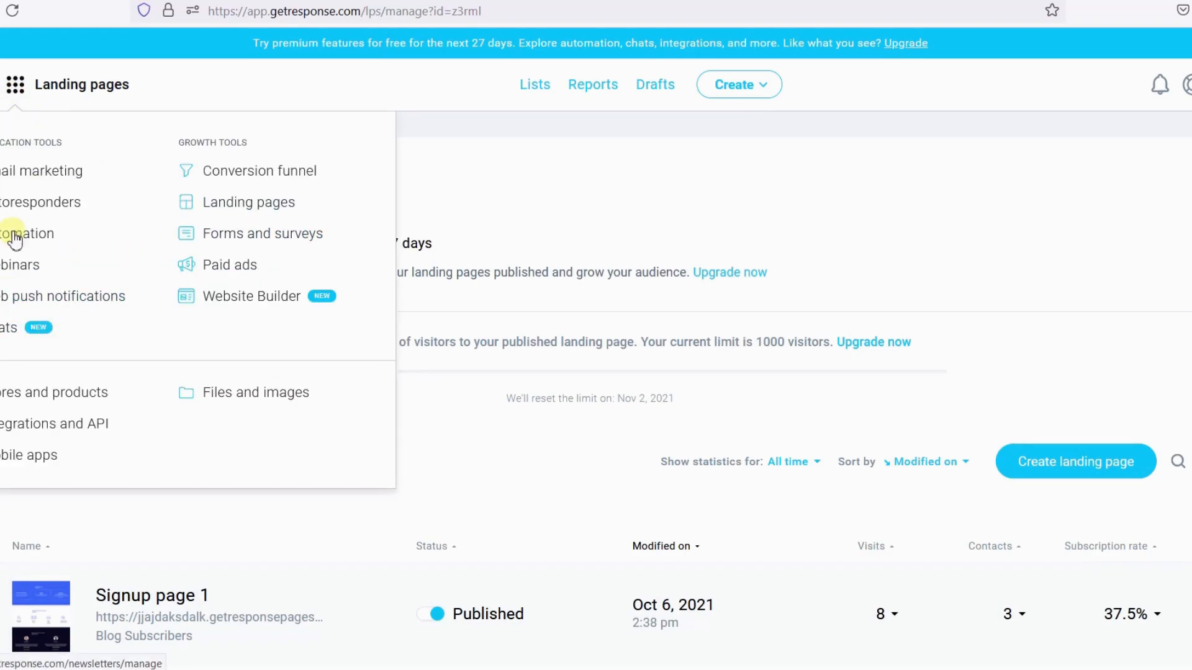
{"action": "left_click", "coordinate": [19, 205]}
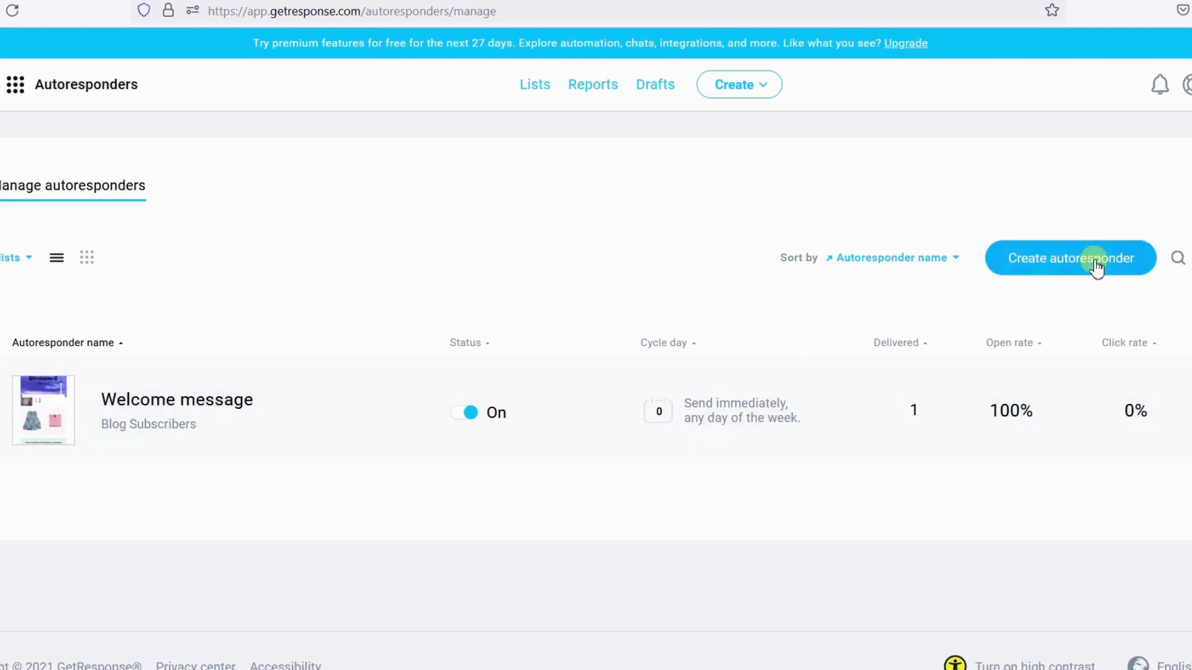
{"action": "left_click", "coordinate": [1180, 411]}
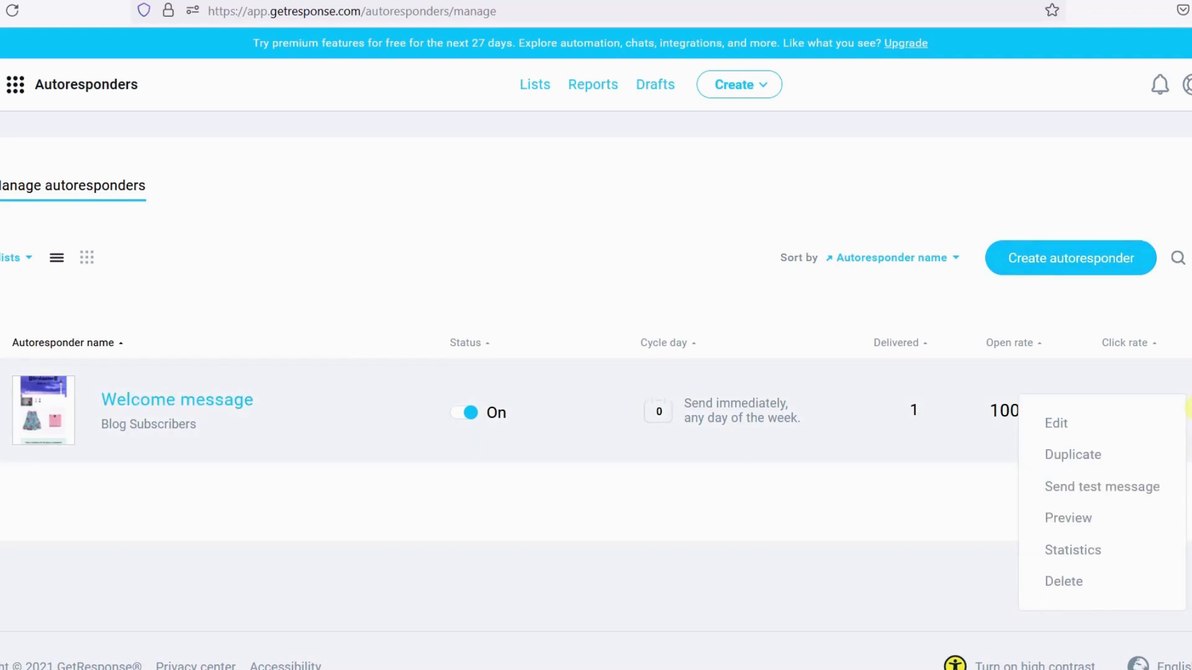
{"action": "left_click", "coordinate": [1074, 584]}
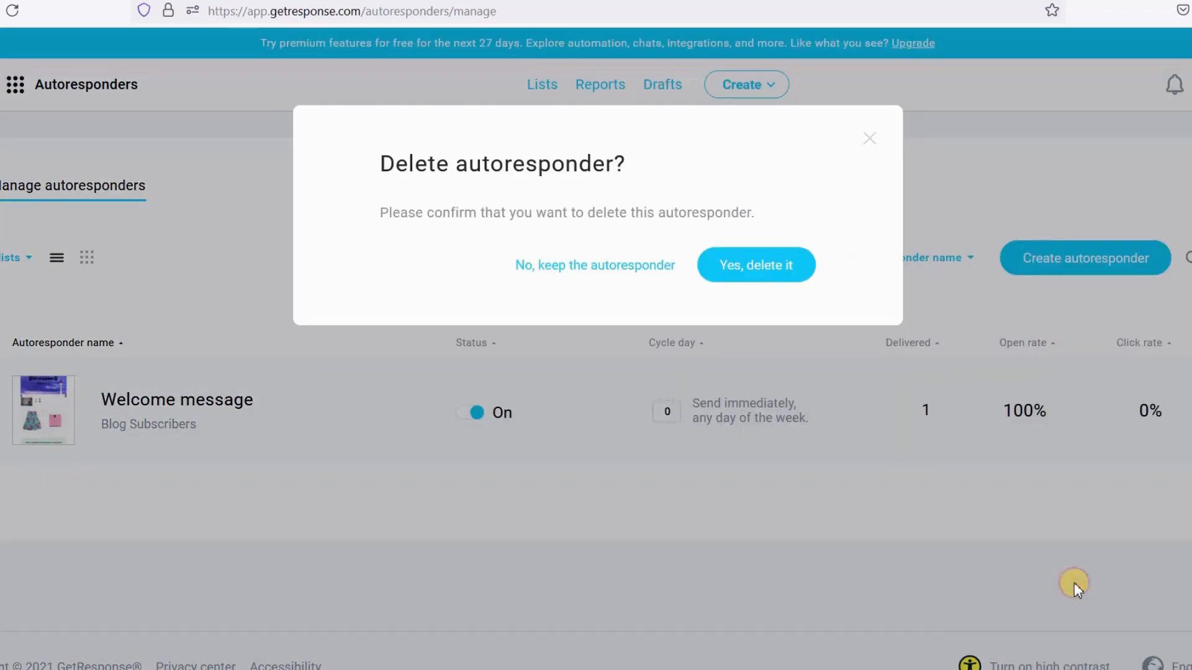
{"action": "left_click", "coordinate": [776, 266]}
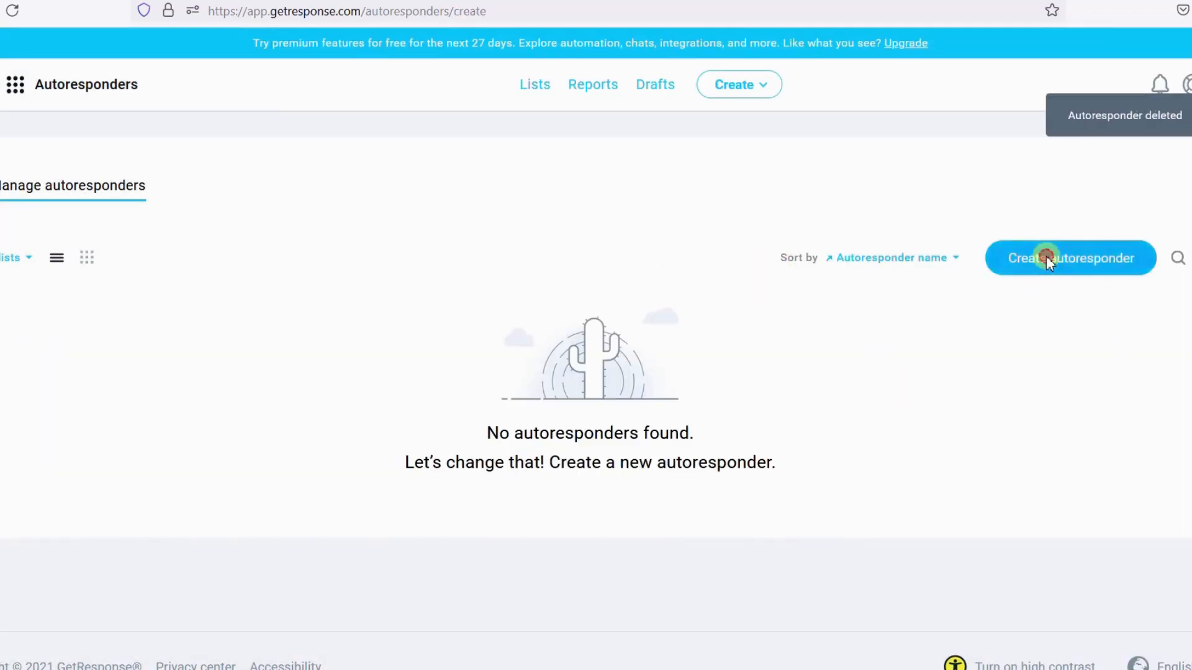
- Create a new autoresponder named Welcome Email
{"action": "left_click", "coordinate": [1045, 257]}
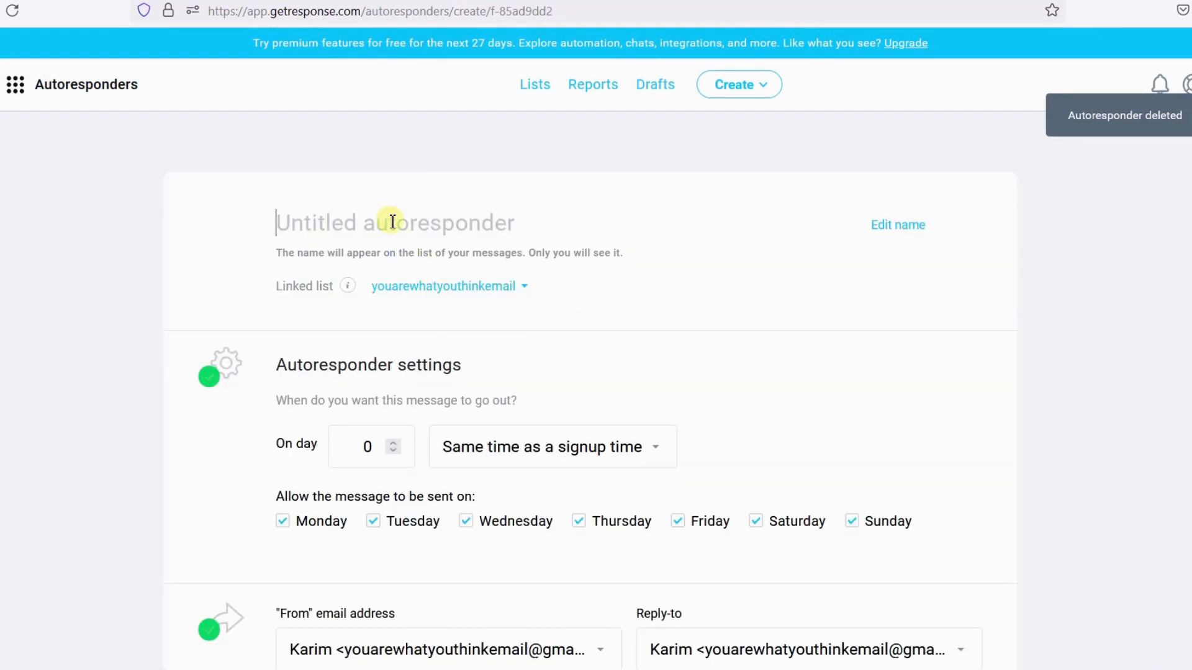
{"action": "type", "text": "Welcome EMails"}
{"action": "key", "text": "BackSpace"}
{"action": "key", "text": "BackSpace"}
{"action": "key", "text": "BackSpace"}
{"action": "key", "text": "BackSpace"}
{"action": "key", "text": "BackSpace"}
{"action": "type", "text": "mail"}
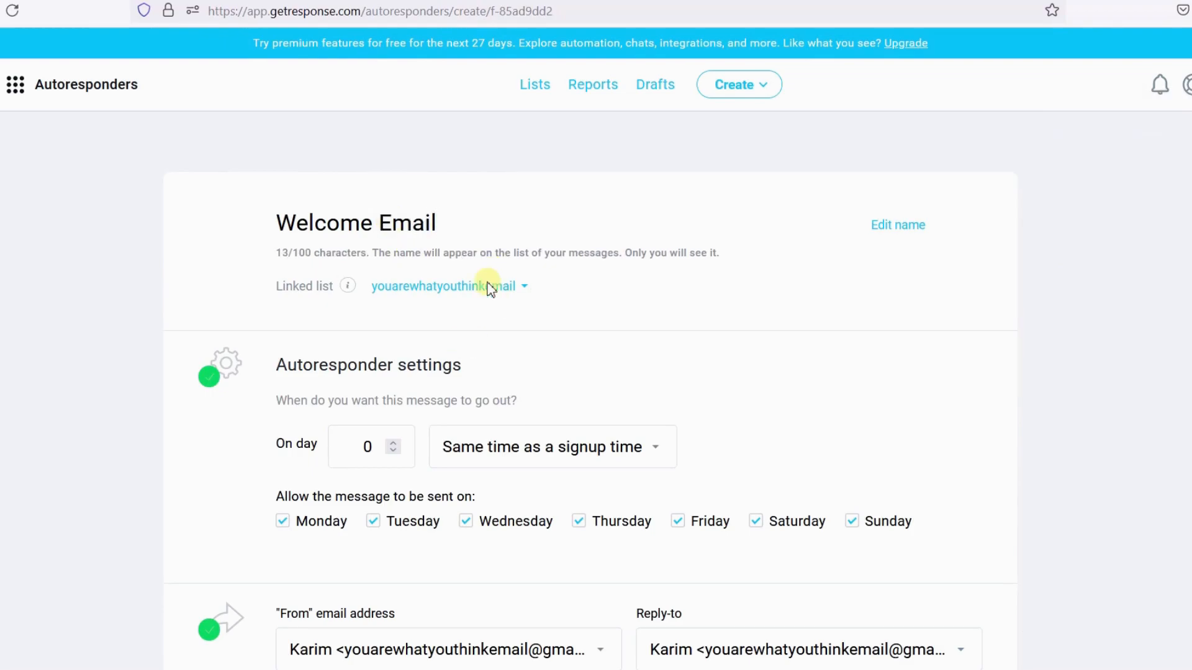
- Link the autoresponder to the Blog Subscribers list
{"action": "left_click", "coordinate": [526, 290]}
{"action": "left_click", "coordinate": [453, 320]}
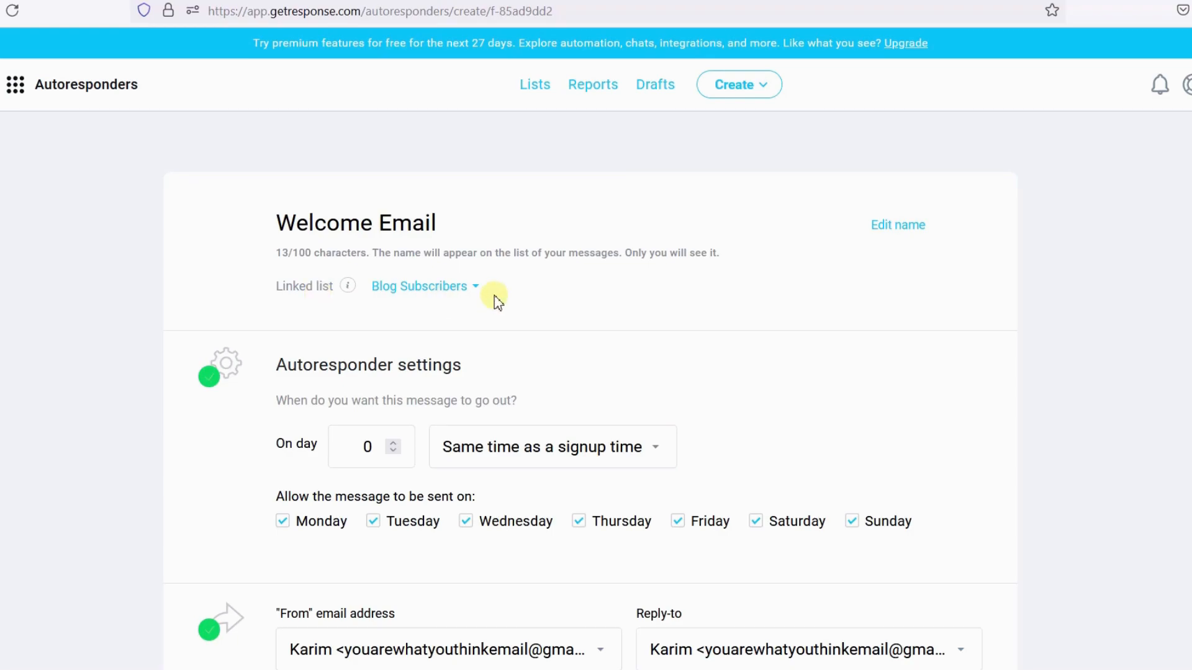
{"action": "scroll", "coordinate": [497, 302], "scroll_direction": "down", "scroll_amount": 2}
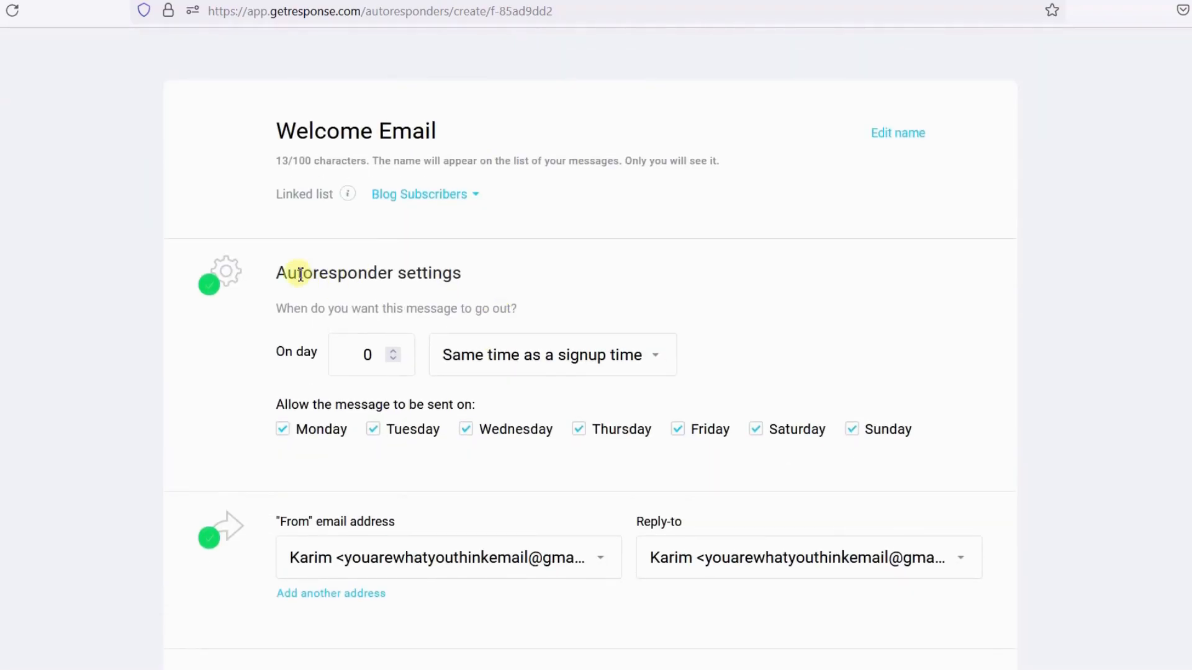
{"action": "left_click_drag", "start_coordinate": [278, 272], "coordinate": [455, 277]}
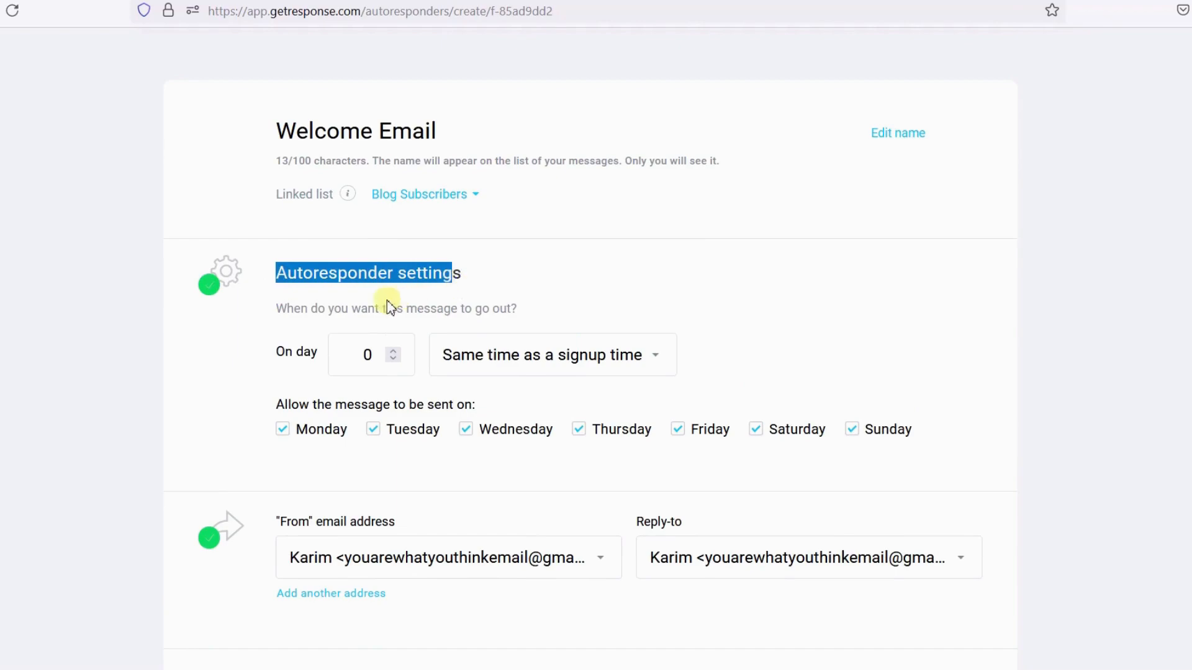
{"action": "left_click_drag", "start_coordinate": [276, 309], "coordinate": [546, 311]}
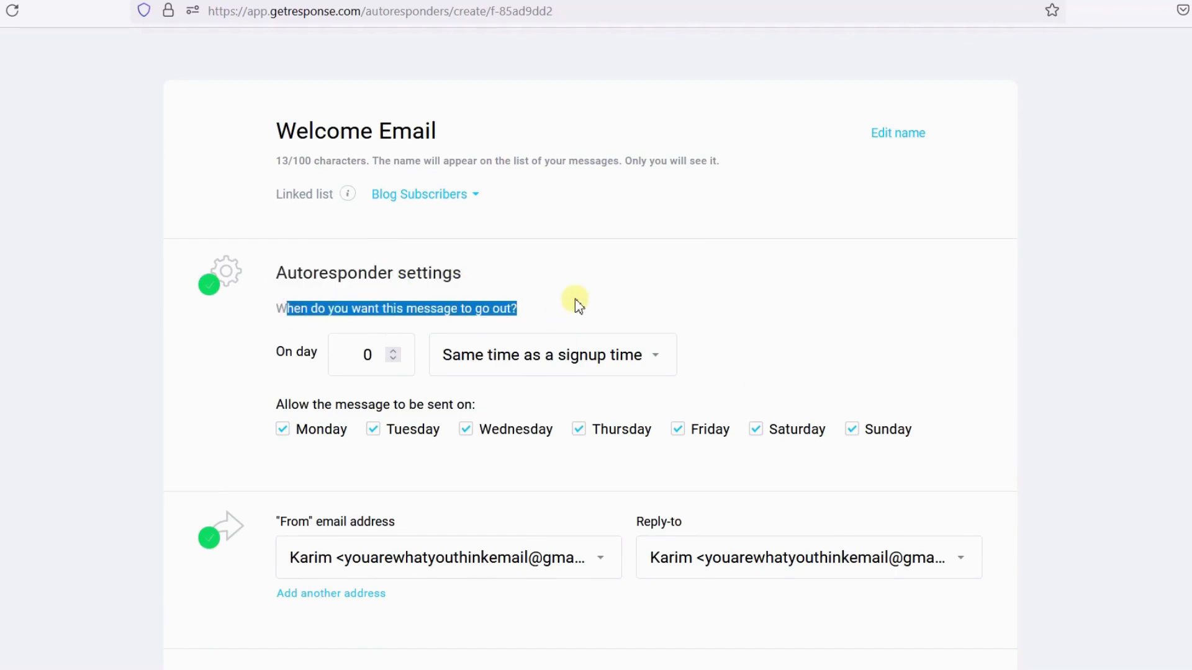
{"action": "left_click", "coordinate": [574, 299]}
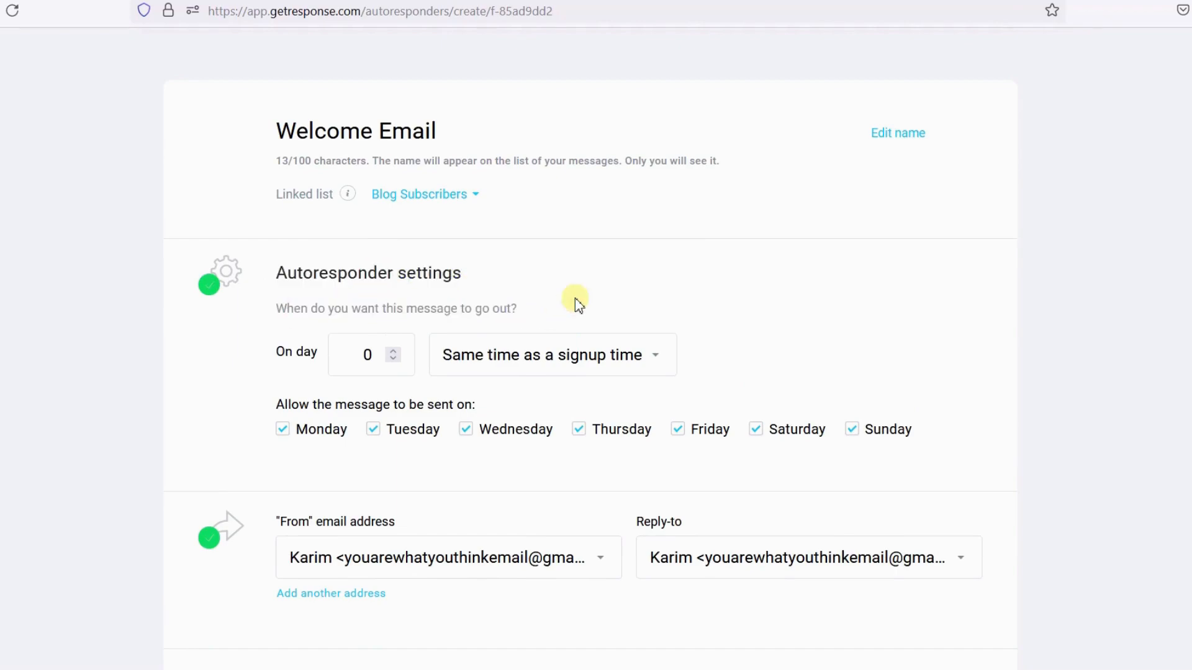
- Try the With a delay of send timing option, then switch the timing to Exactly at
{"action": "left_click", "coordinate": [639, 355]}
{"action": "left_click", "coordinate": [489, 434]}
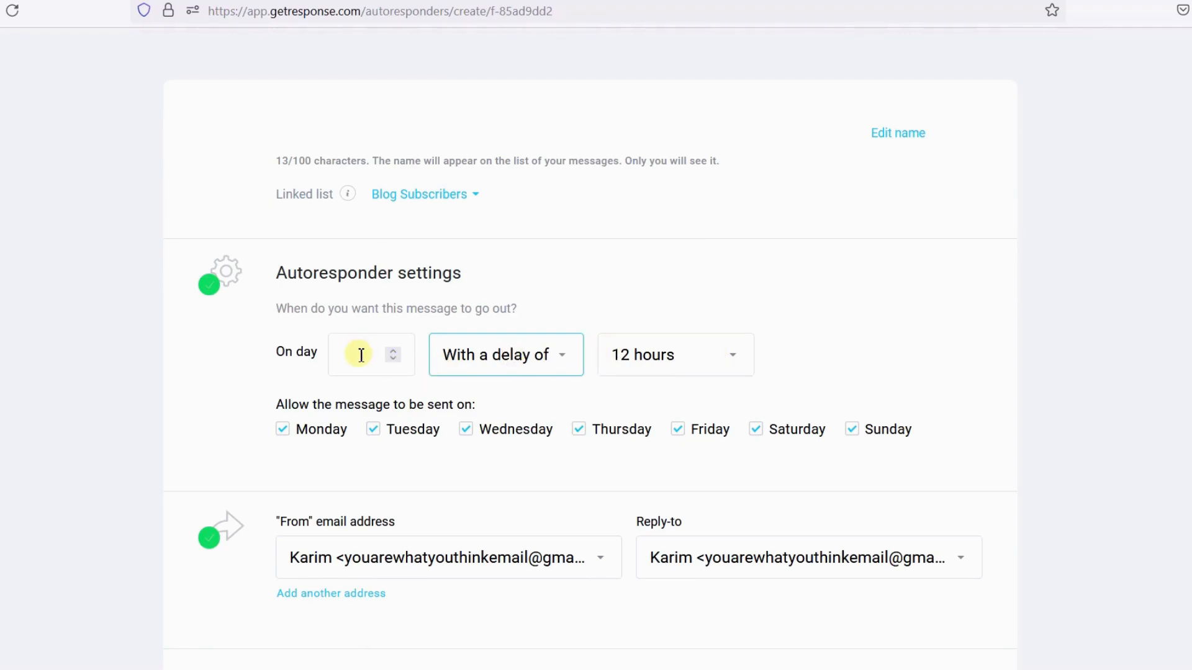
{"action": "left_click", "coordinate": [549, 365]}
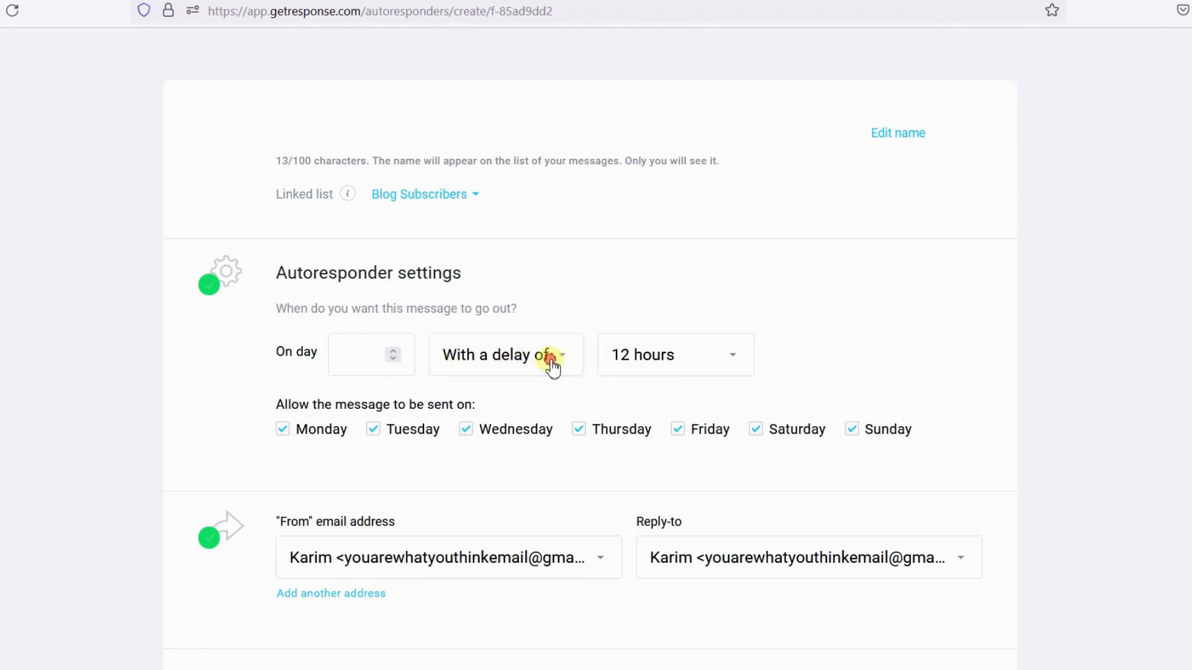
{"action": "left_click", "coordinate": [496, 484]}
{"action": "left_click", "coordinate": [691, 367]}
{"action": "left_click", "coordinate": [650, 295]}
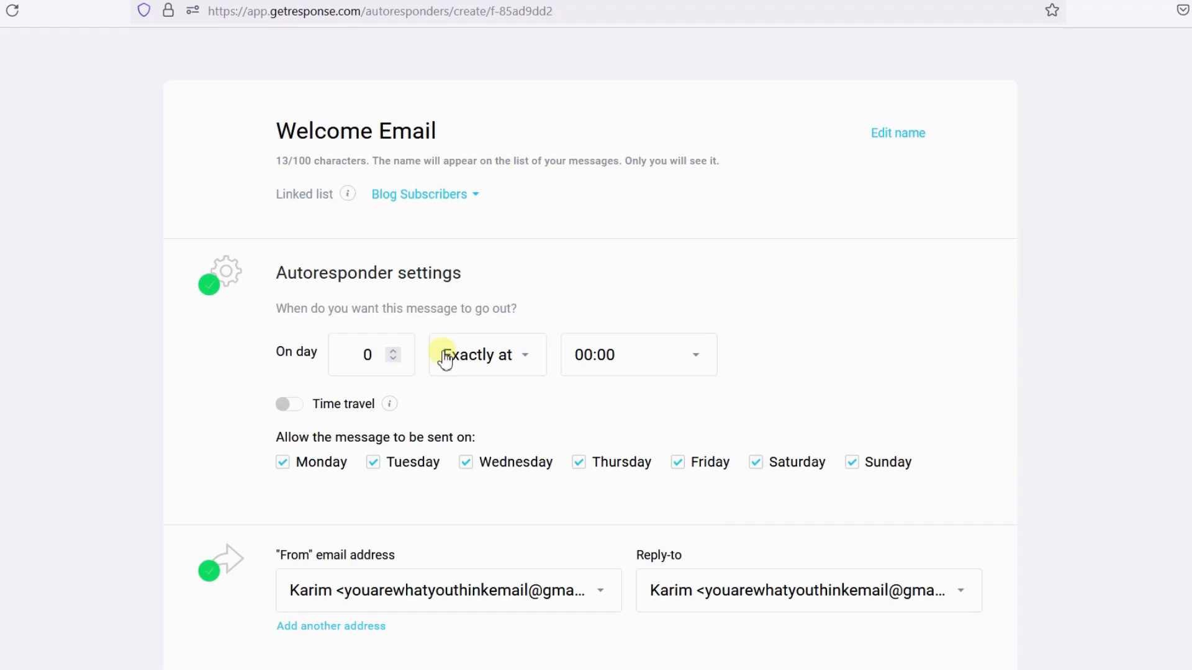
- Set the send day to 1 and the exact send time to 04:00
{"action": "double_click", "coordinate": [365, 355]}
{"action": "type", "text": "1"}
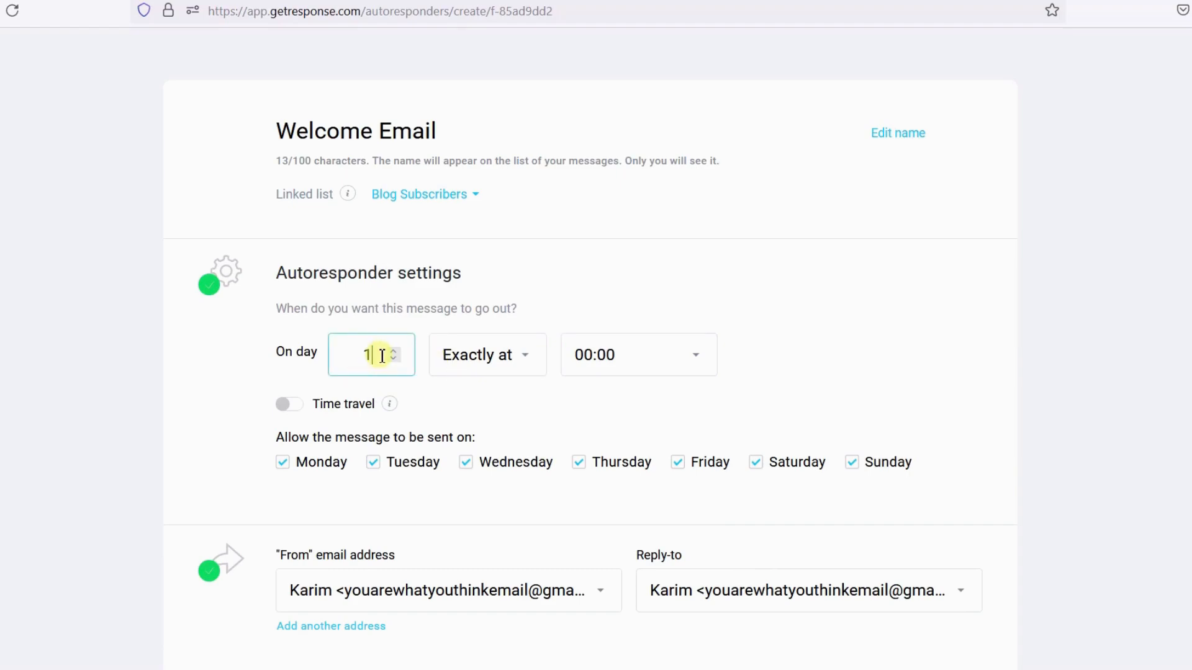
{"action": "left_click", "coordinate": [524, 357]}
{"action": "left_click", "coordinate": [526, 360]}
{"action": "left_click", "coordinate": [373, 354]}
{"action": "type", "text": "11"}
{"action": "key", "text": "BackSpace"}
{"action": "left_click", "coordinate": [607, 360]}
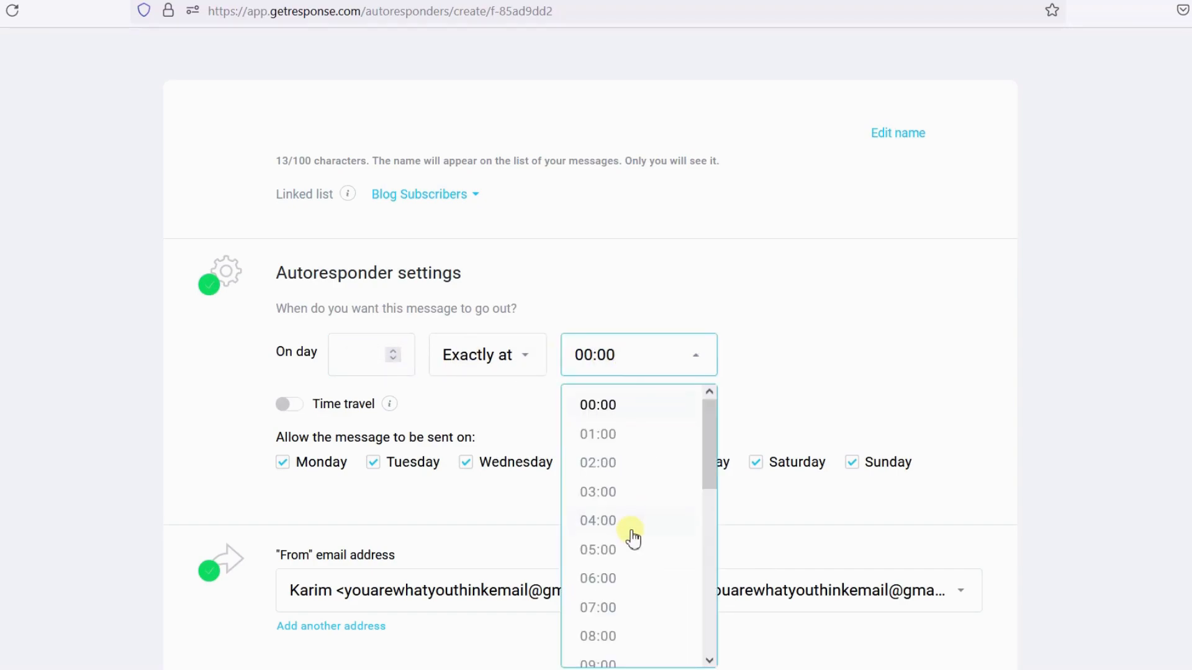
{"action": "left_click", "coordinate": [631, 531]}
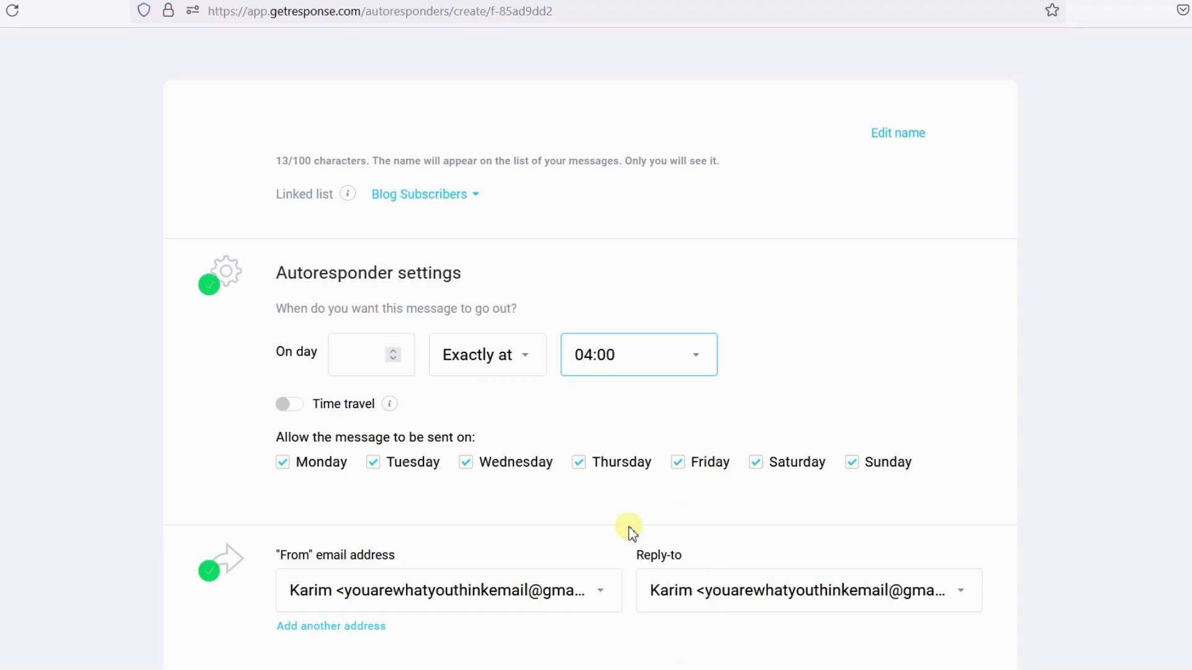
{"action": "left_click", "coordinate": [338, 350]}
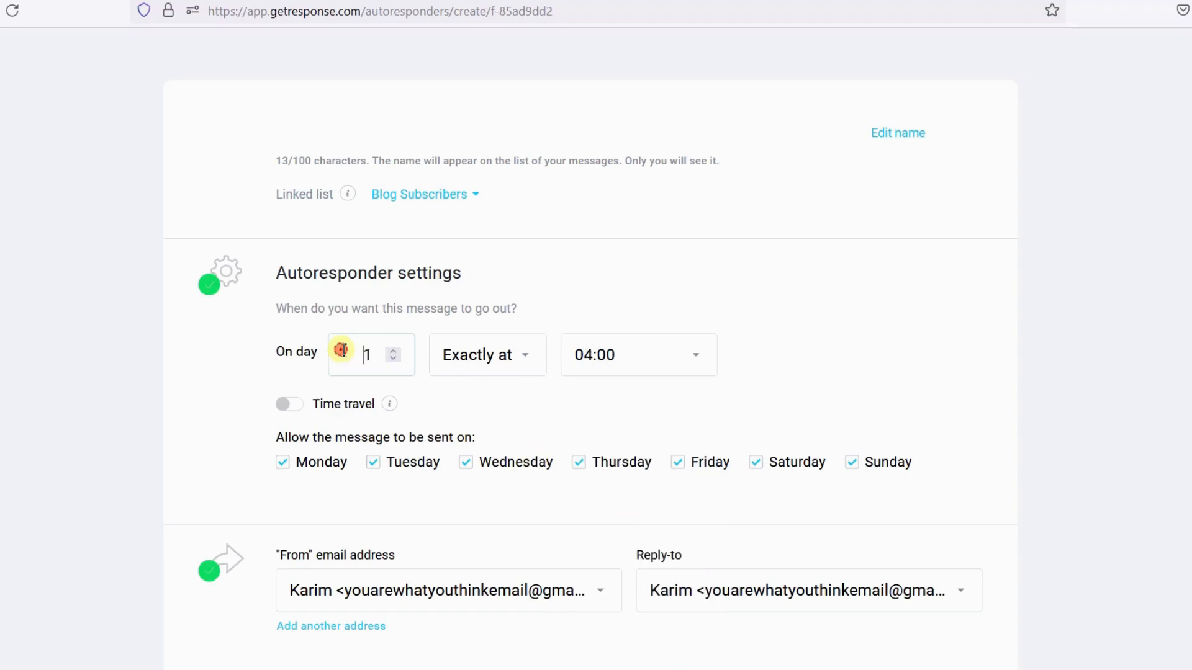
- Switch the timing to With a delay of and pick a 1 hours delay
{"action": "left_click", "coordinate": [513, 363]}
{"action": "left_click", "coordinate": [515, 461]}
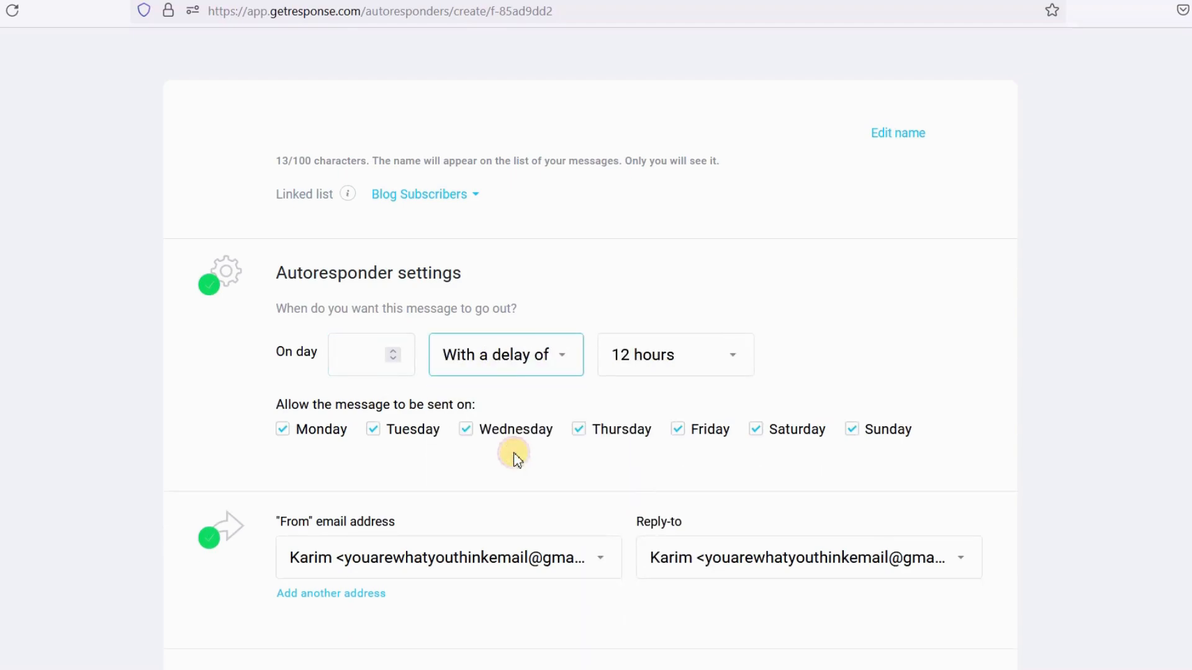
{"action": "left_click", "coordinate": [371, 354]}
{"action": "left_click", "coordinate": [683, 357]}
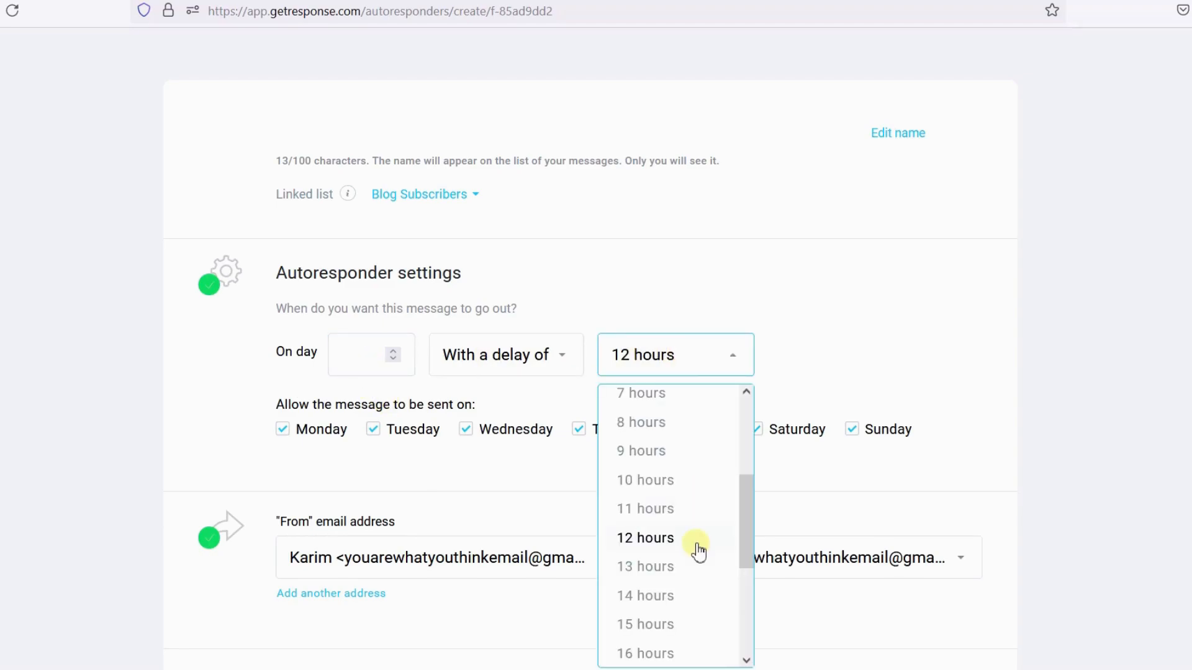
{"action": "scroll", "coordinate": [684, 455], "scroll_direction": "up", "scroll_amount": 5}
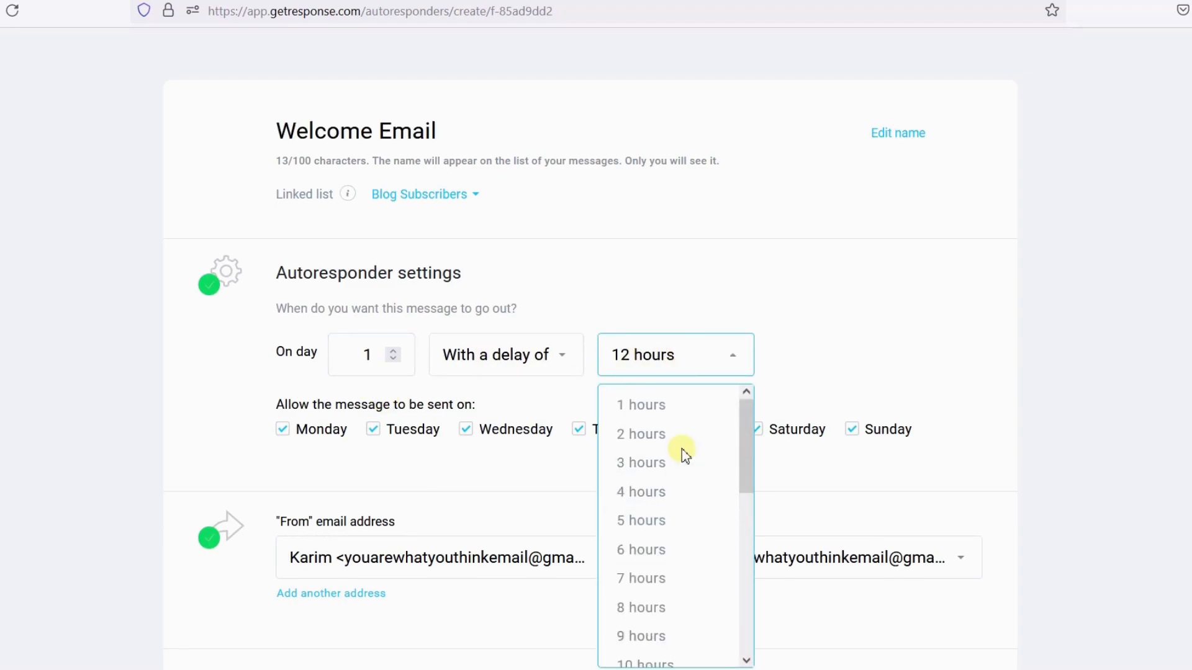
{"action": "left_click", "coordinate": [676, 407]}
{"action": "left_click", "coordinate": [667, 371]}
{"action": "scroll", "coordinate": [665, 466], "scroll_direction": "down", "scroll_amount": 15}
{"action": "scroll", "coordinate": [676, 505], "scroll_direction": "up", "scroll_amount": 17}
{"action": "left_click", "coordinate": [453, 446]}
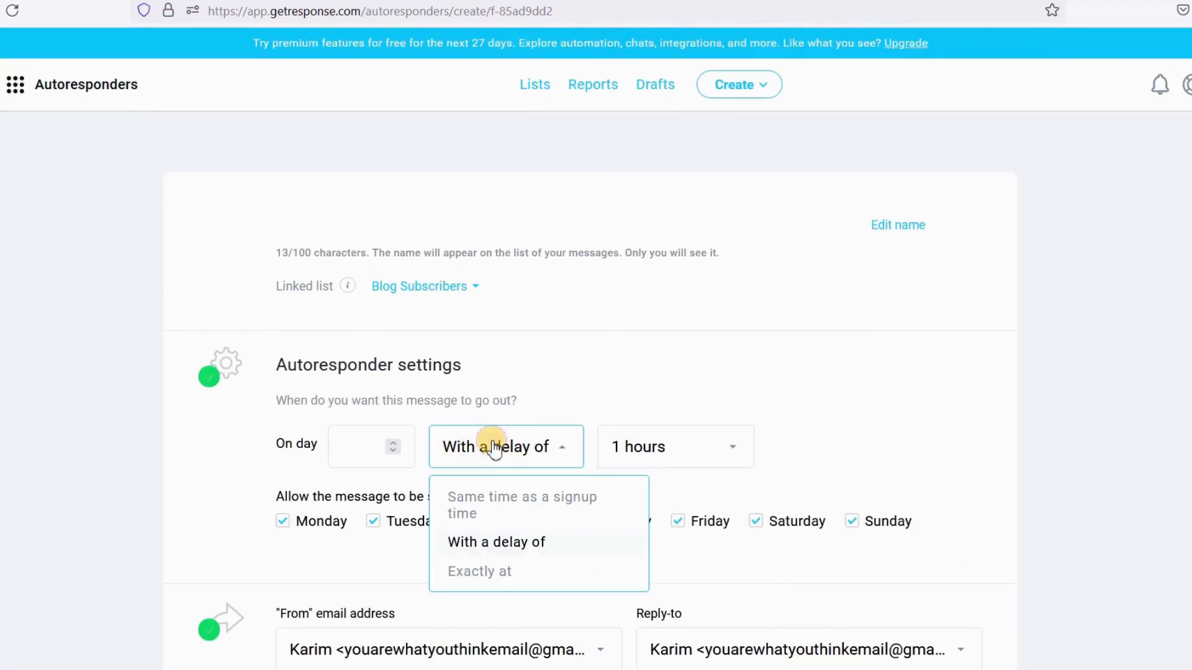
- Reset the timing to Same time as a signup time and the send day to 0
{"action": "left_click", "coordinate": [380, 452]}
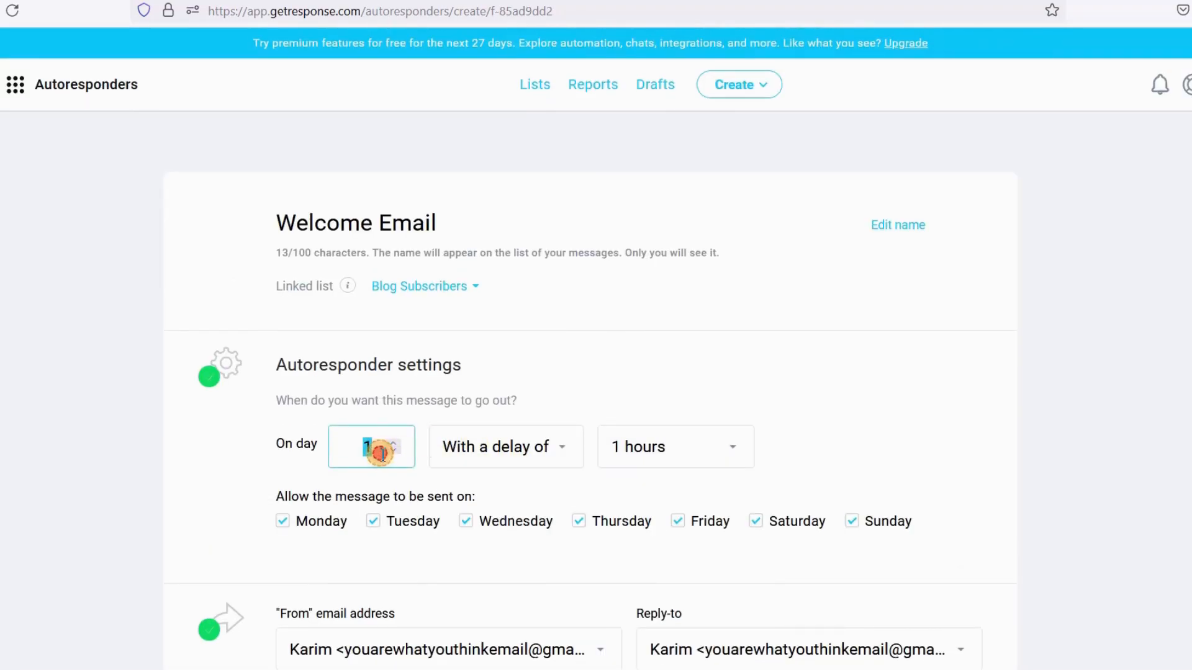
{"action": "left_click", "coordinate": [496, 449]}
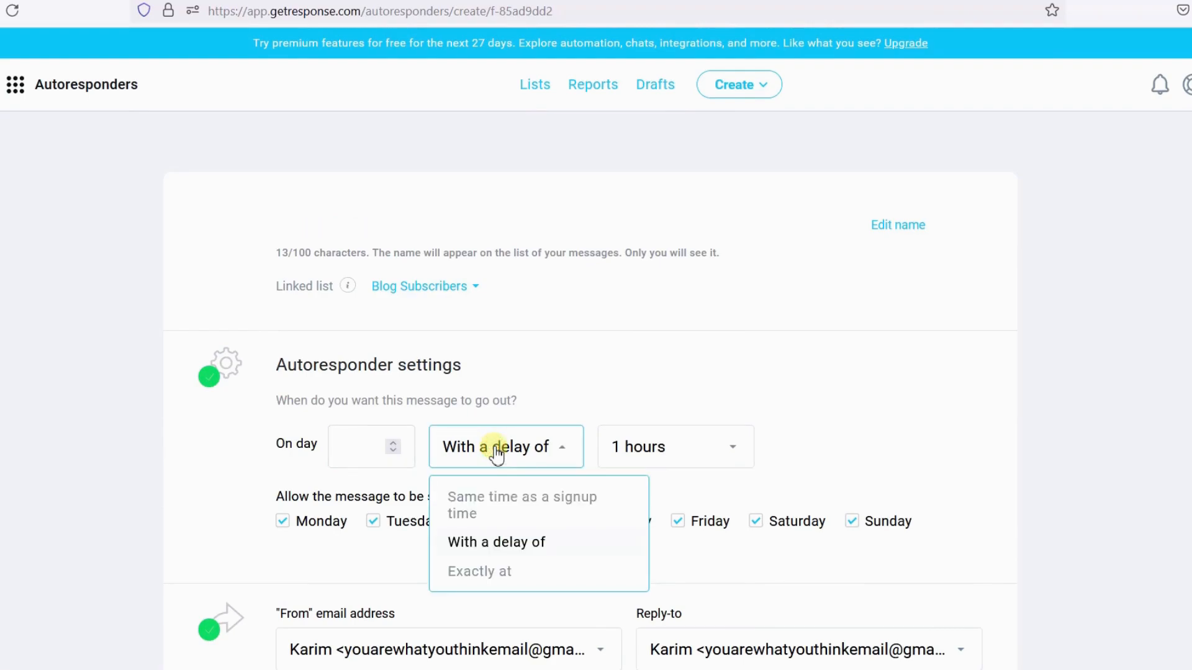
{"action": "left_click", "coordinate": [490, 509]}
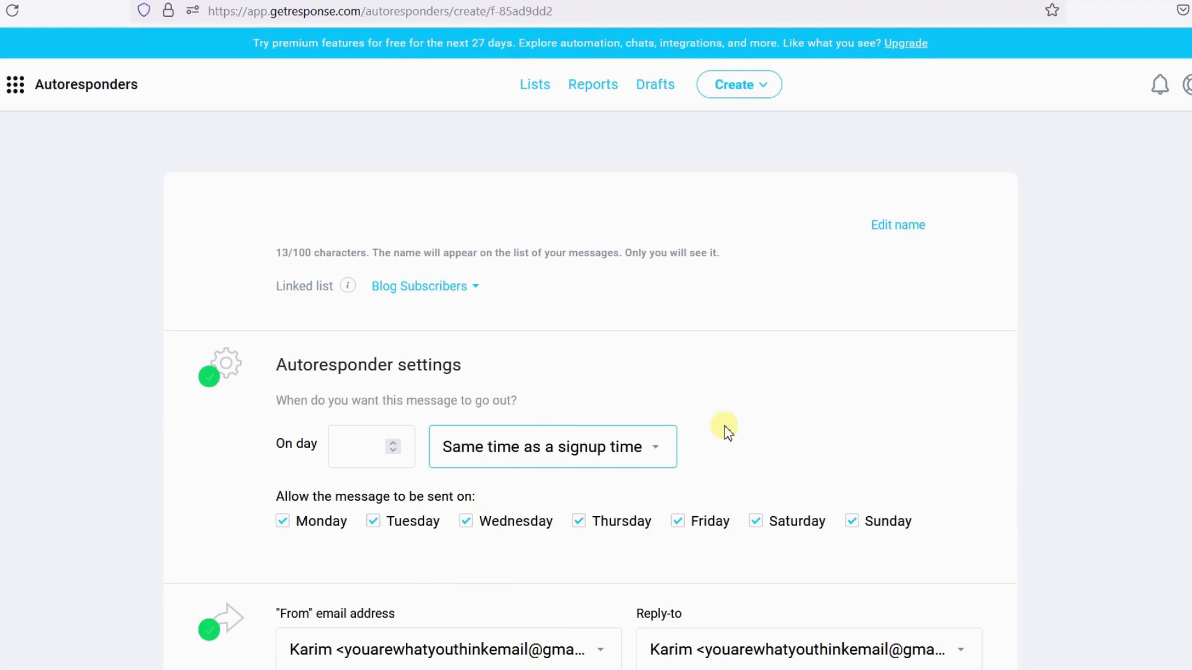
{"action": "left_click", "coordinate": [355, 449]}
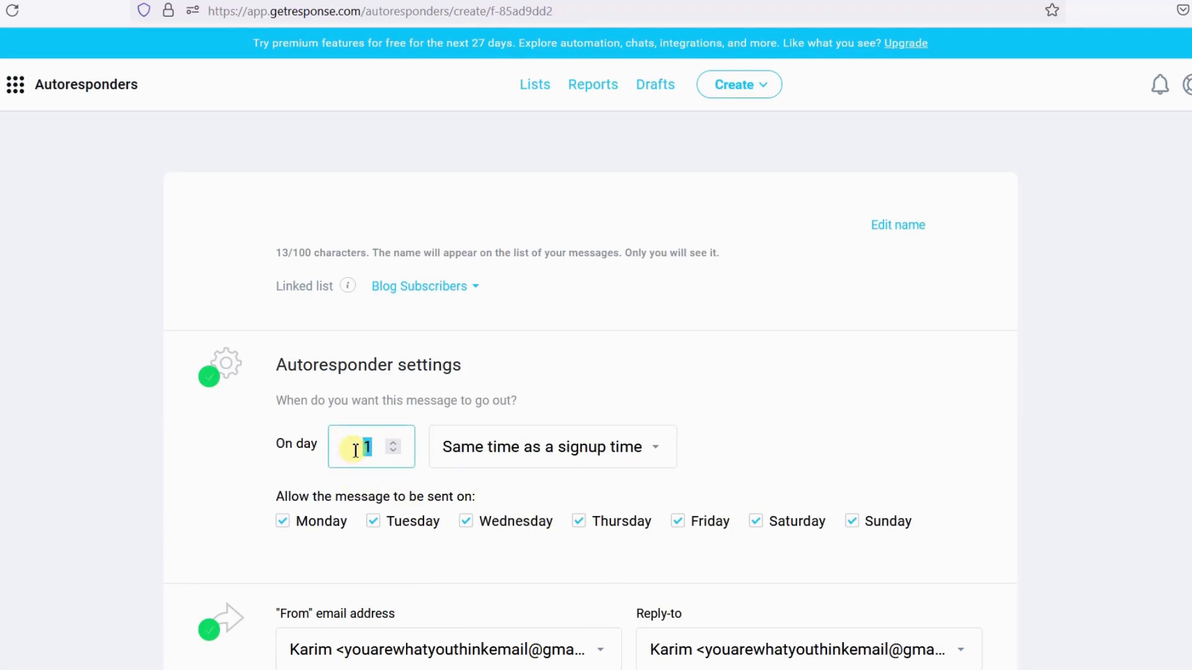
{"action": "type", "text": "0"}
{"action": "key", "text": "Tab"}
{"action": "left_click", "coordinate": [352, 447]}
{"action": "left_click", "coordinate": [758, 434]}
{"action": "scroll", "coordinate": [758, 434], "scroll_direction": "down", "scroll_amount": 3}
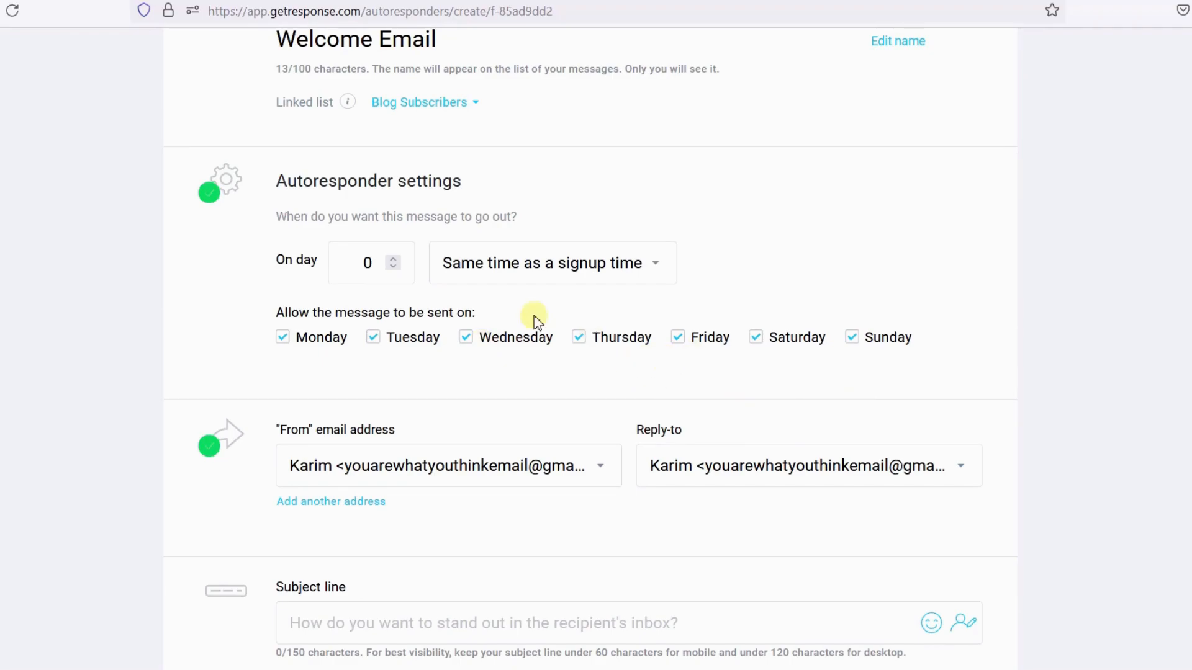
- Uncheck Saturday and Sunday as allowed sending days, then check them again
{"action": "left_click", "coordinate": [757, 339]}
{"action": "left_click", "coordinate": [853, 338]}
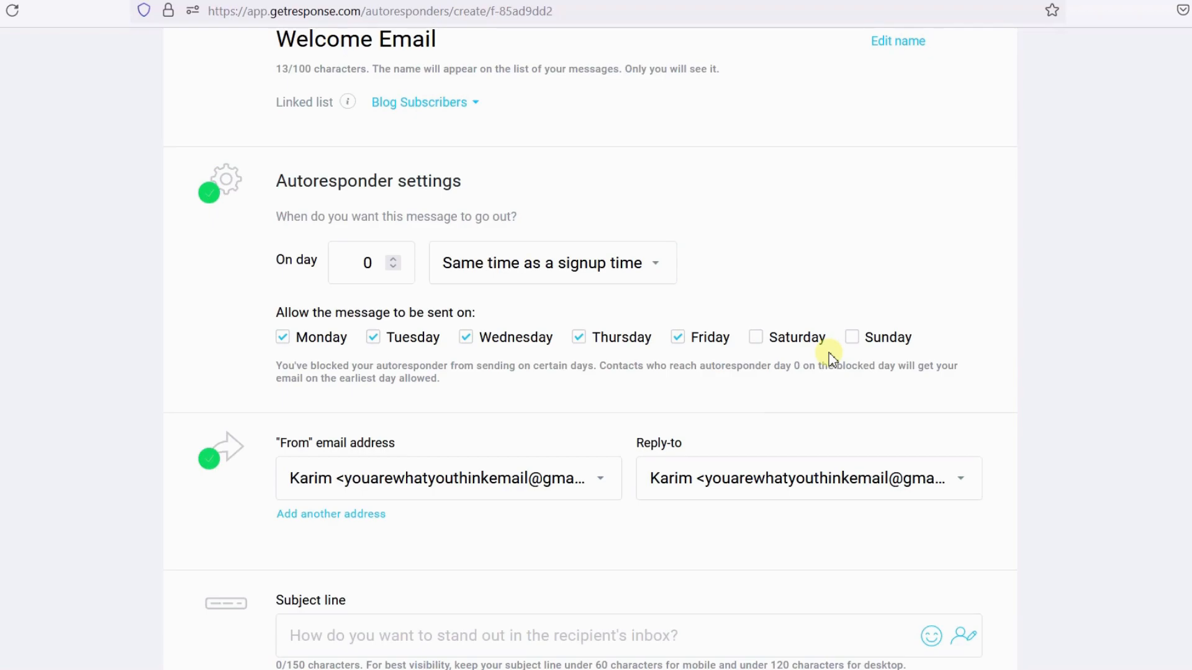
{"action": "left_click", "coordinate": [755, 337]}
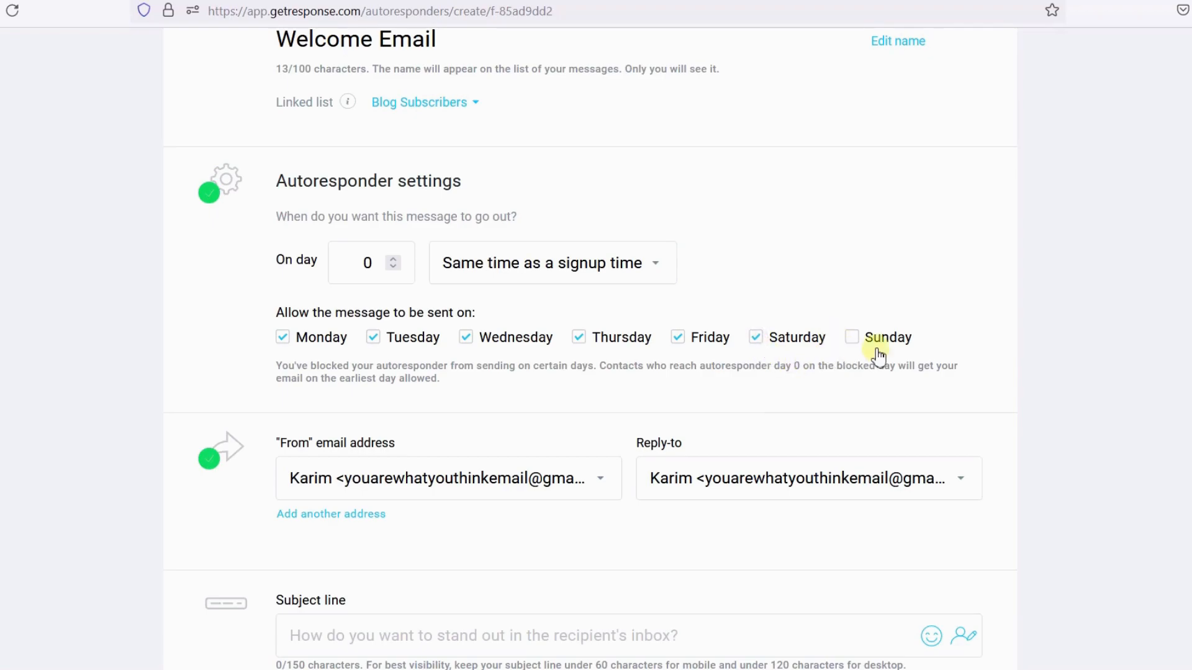
{"action": "left_click", "coordinate": [847, 338]}
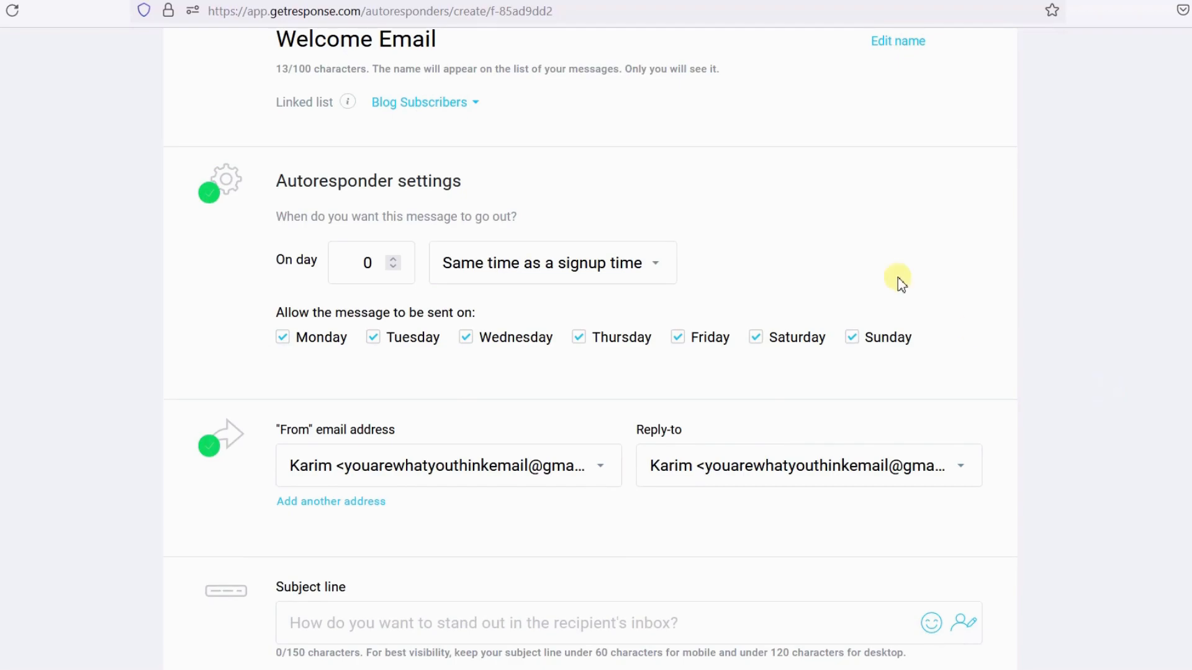
- Set both the From and Reply-to addresses to the first sender in the address list
{"action": "key", "text": "Tab"}
{"action": "left_click", "coordinate": [853, 264]}
{"action": "scroll", "coordinate": [853, 264], "scroll_direction": "down", "scroll_amount": 2}
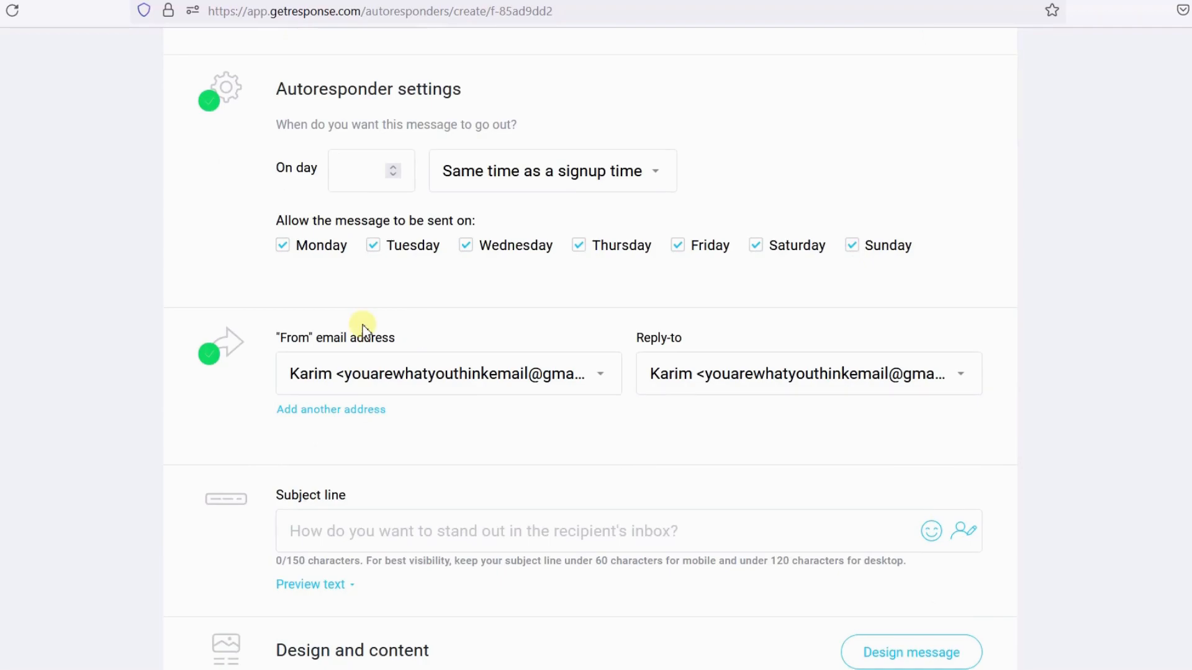
{"action": "left_click", "coordinate": [566, 379]}
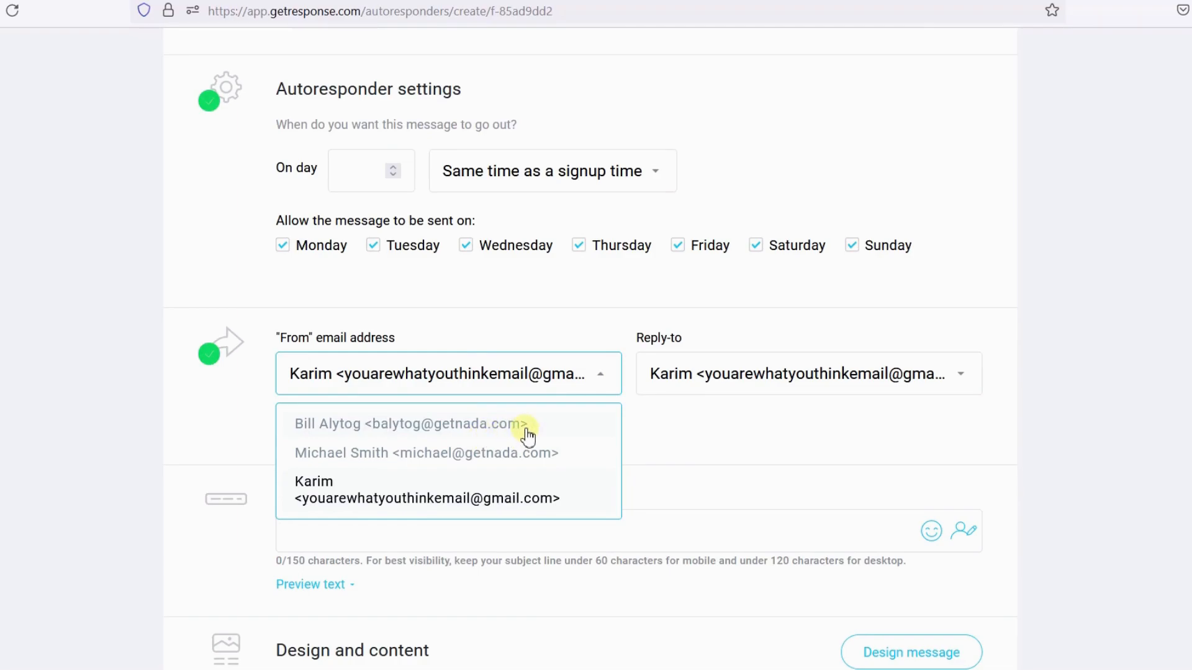
{"action": "left_click", "coordinate": [579, 428]}
{"action": "left_click", "coordinate": [779, 383]}
{"action": "left_click", "coordinate": [756, 420]}
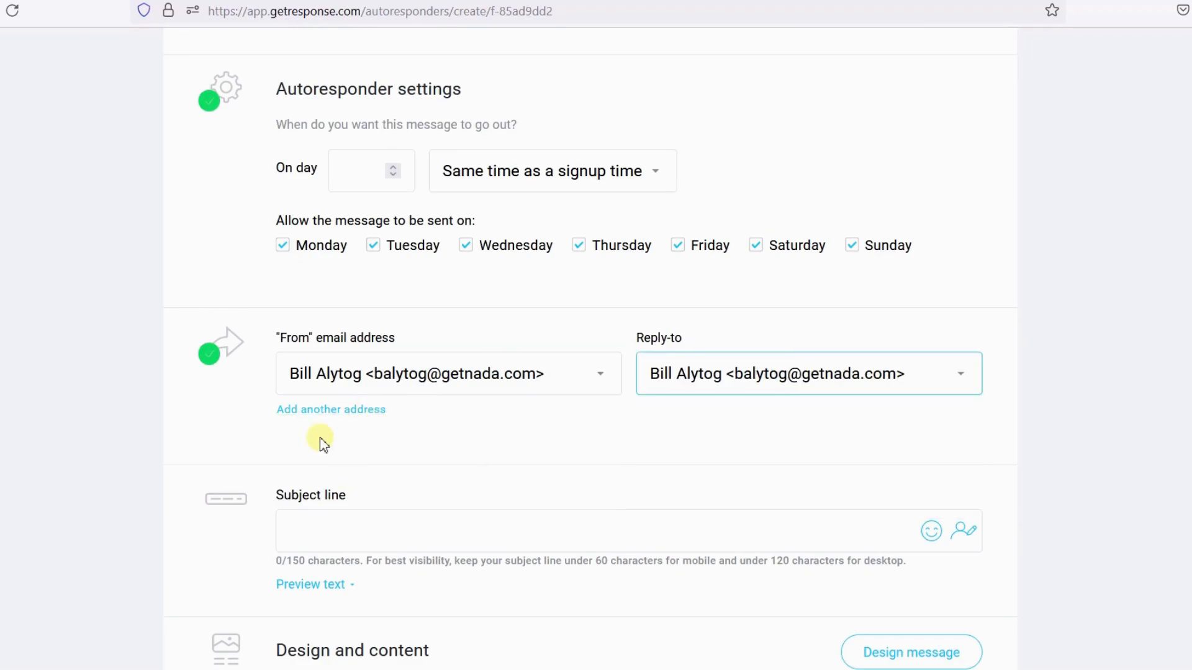
- Open the dialog for adding another sender address and cancel it
{"action": "left_click", "coordinate": [312, 410]}
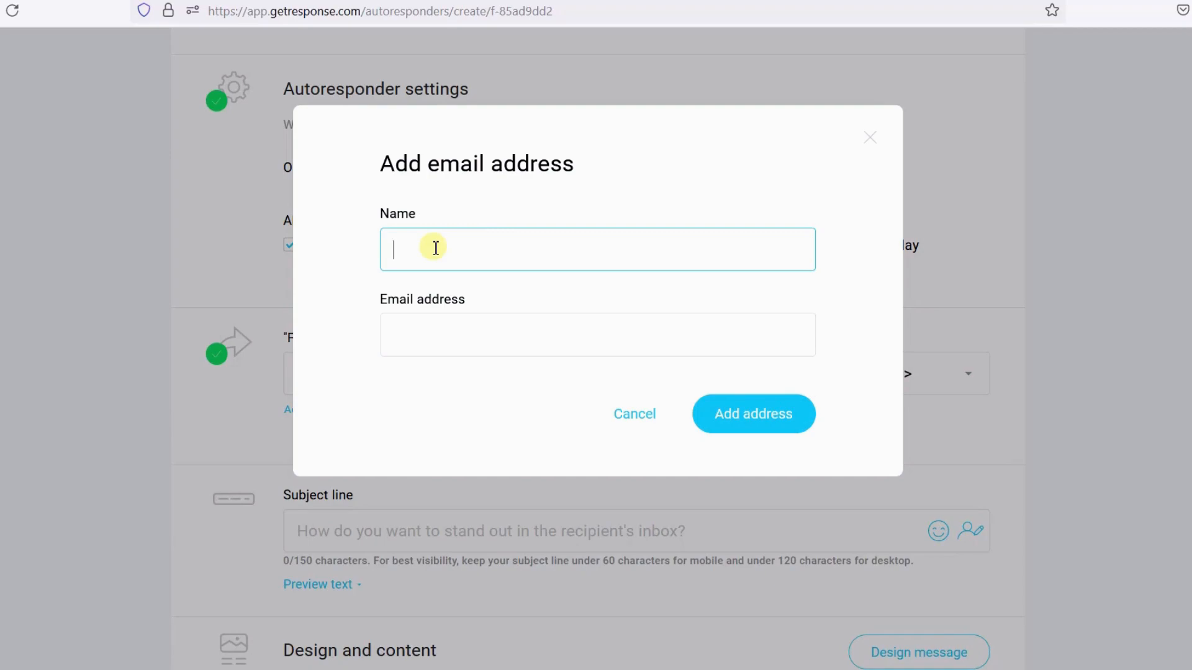
{"action": "left_click", "coordinate": [630, 414]}
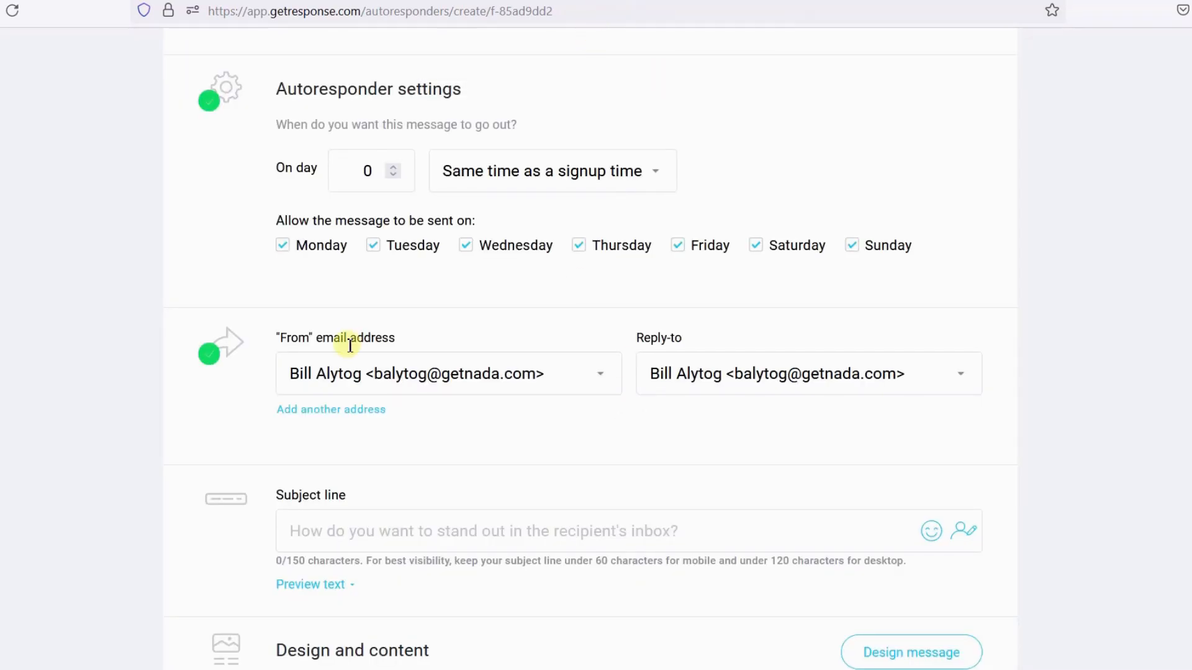
{"action": "left_click", "coordinate": [343, 410]}
{"action": "left_click", "coordinate": [486, 336]}
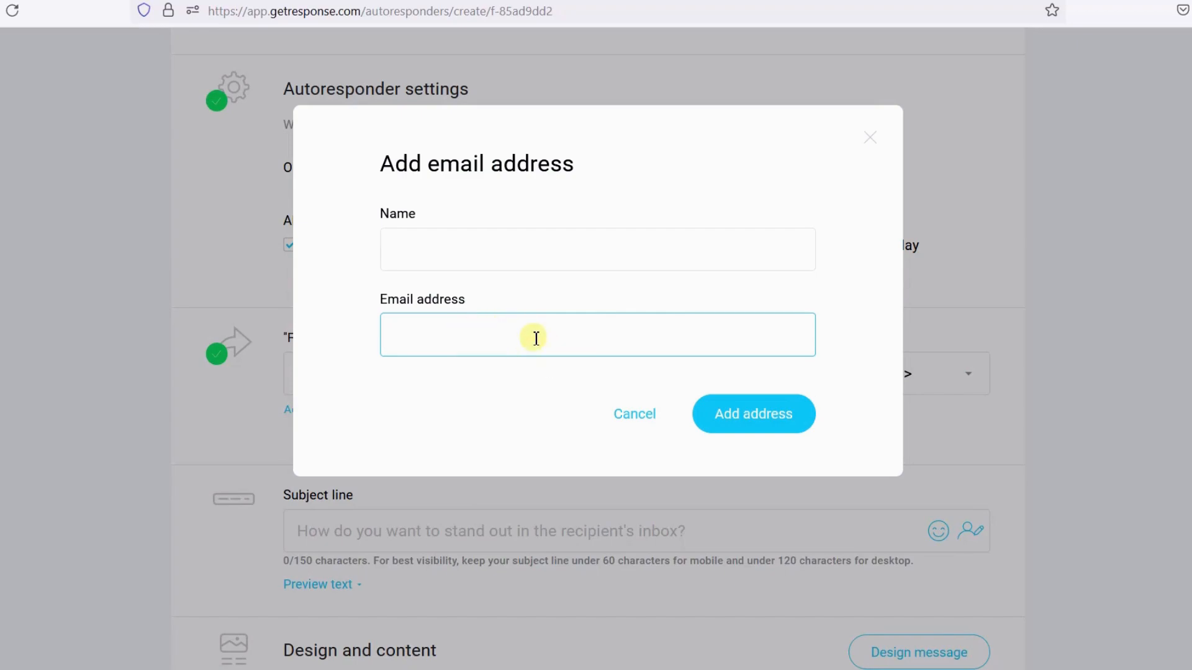
{"action": "type", "text": "sssss"}
{"action": "left_click_drag", "start_coordinate": [534, 339], "coordinate": [368, 341]}
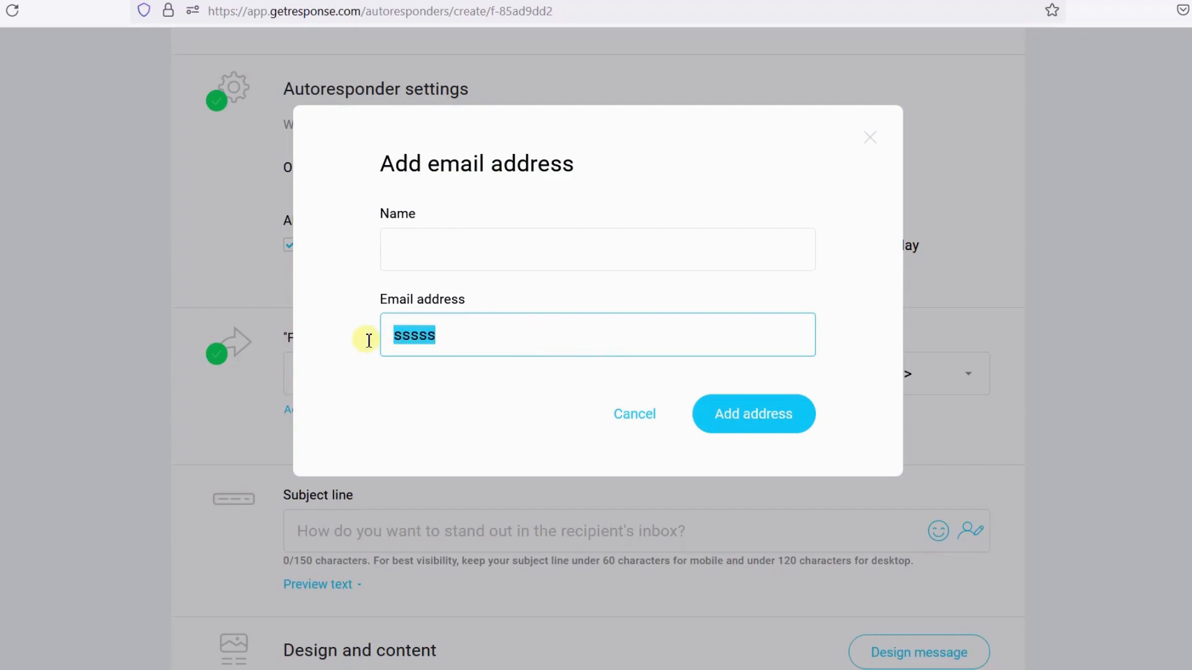
{"action": "key", "text": "BackSpace"}
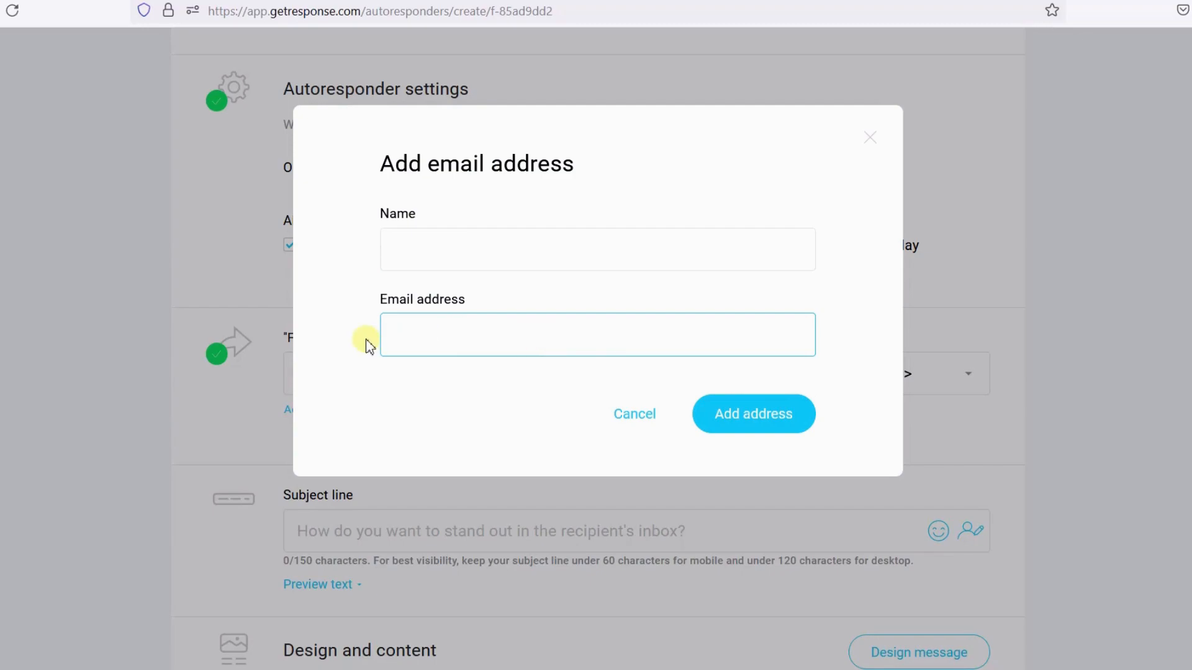
{"action": "left_click", "coordinate": [628, 413]}
- Reselect the first sender in the From address list
{"action": "left_click", "coordinate": [505, 373]}
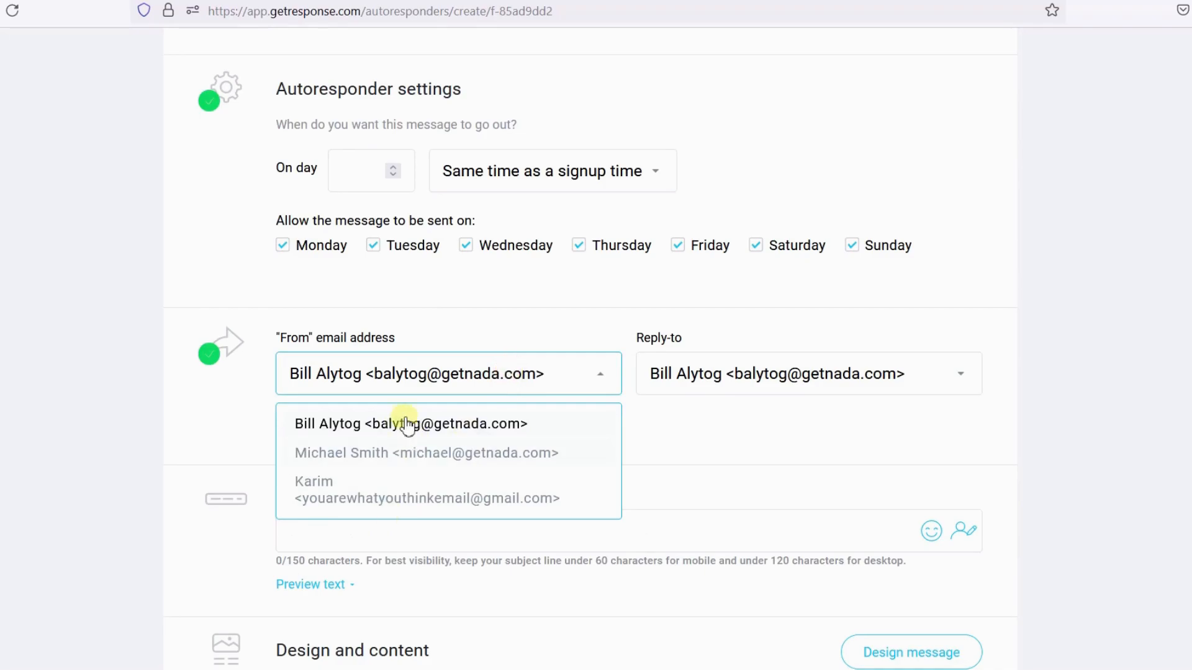
{"action": "left_click", "coordinate": [705, 439]}
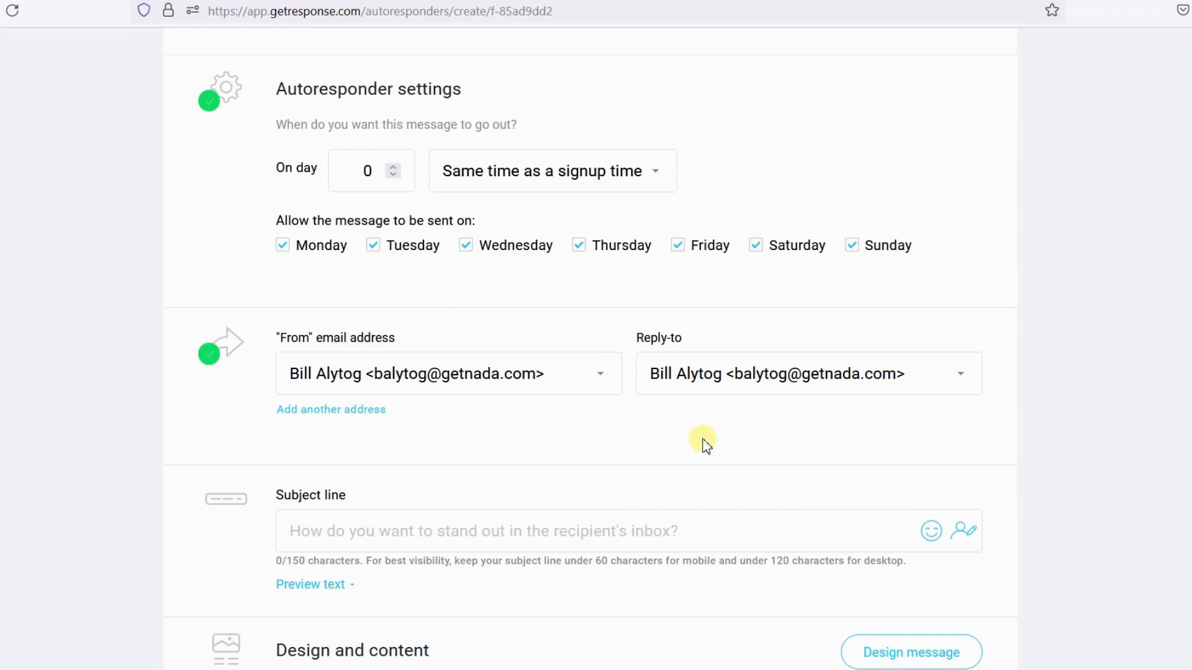
{"action": "left_click", "coordinate": [596, 376]}
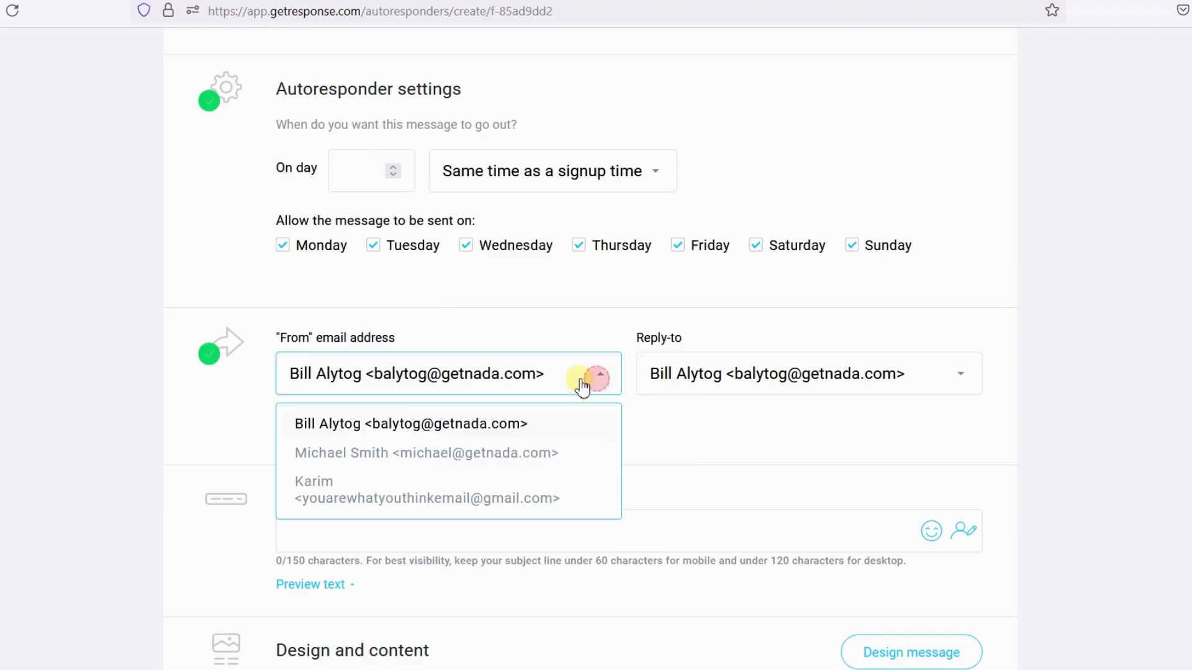
{"action": "left_click", "coordinate": [405, 432]}
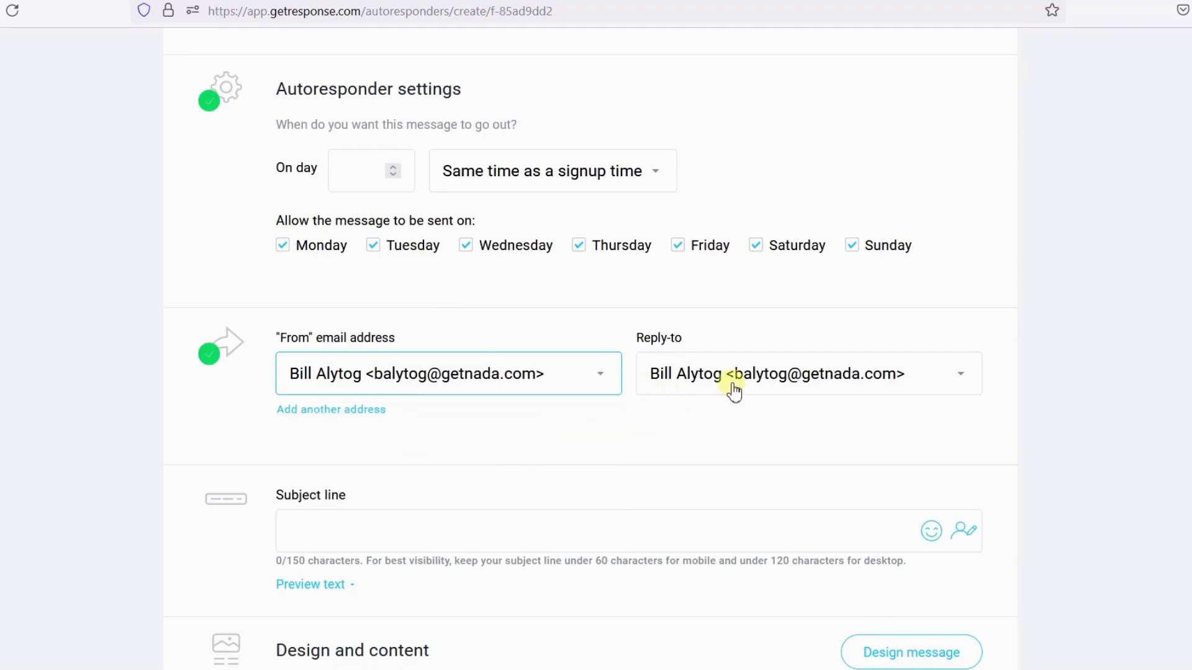
- Enter the subject line "Welcome to our store :"
{"action": "scroll", "coordinate": [713, 408], "scroll_direction": "down", "scroll_amount": 3}
{"action": "left_click", "coordinate": [541, 365]}
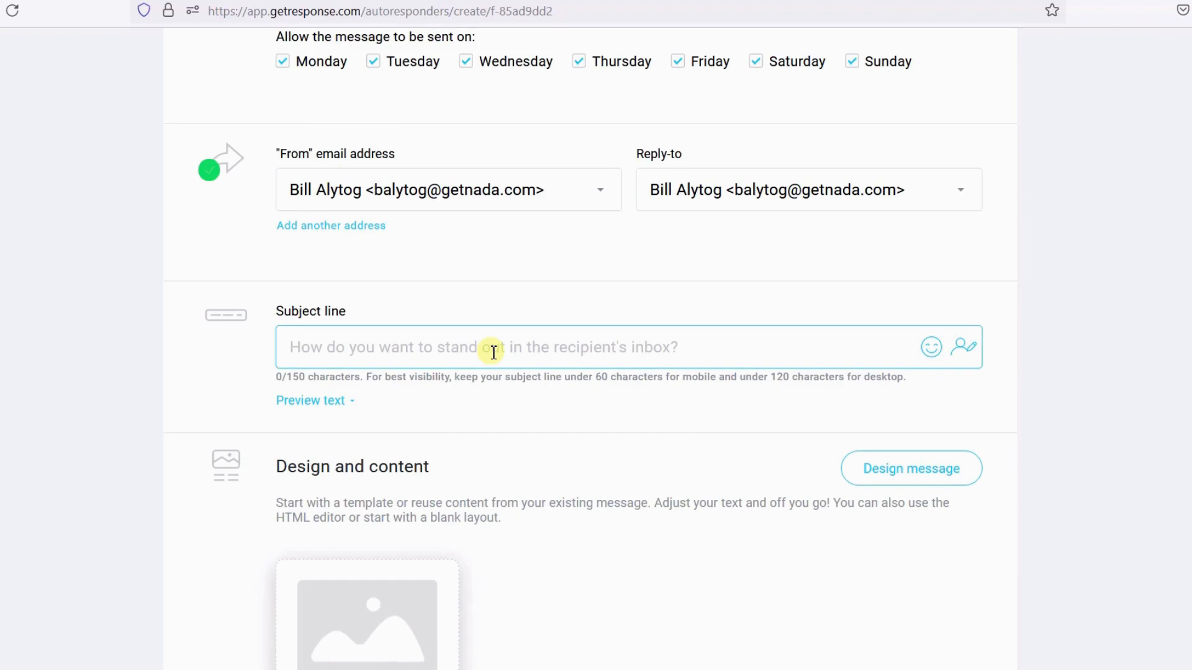
{"action": "type", "text": "Welcome to our store"}
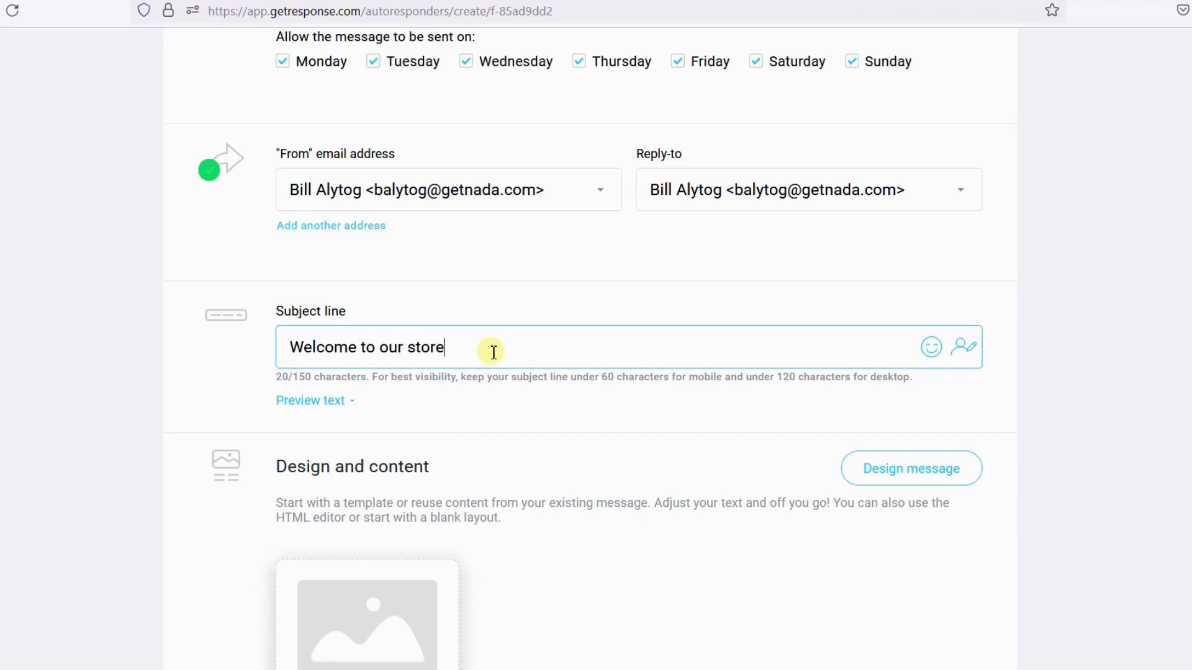
{"action": "type", "text": " :"}
- Insert the [[name]] contact field at the end of the subject line, separated by a space
{"action": "left_click", "coordinate": [963, 346]}
{"action": "left_click", "coordinate": [802, 375]}
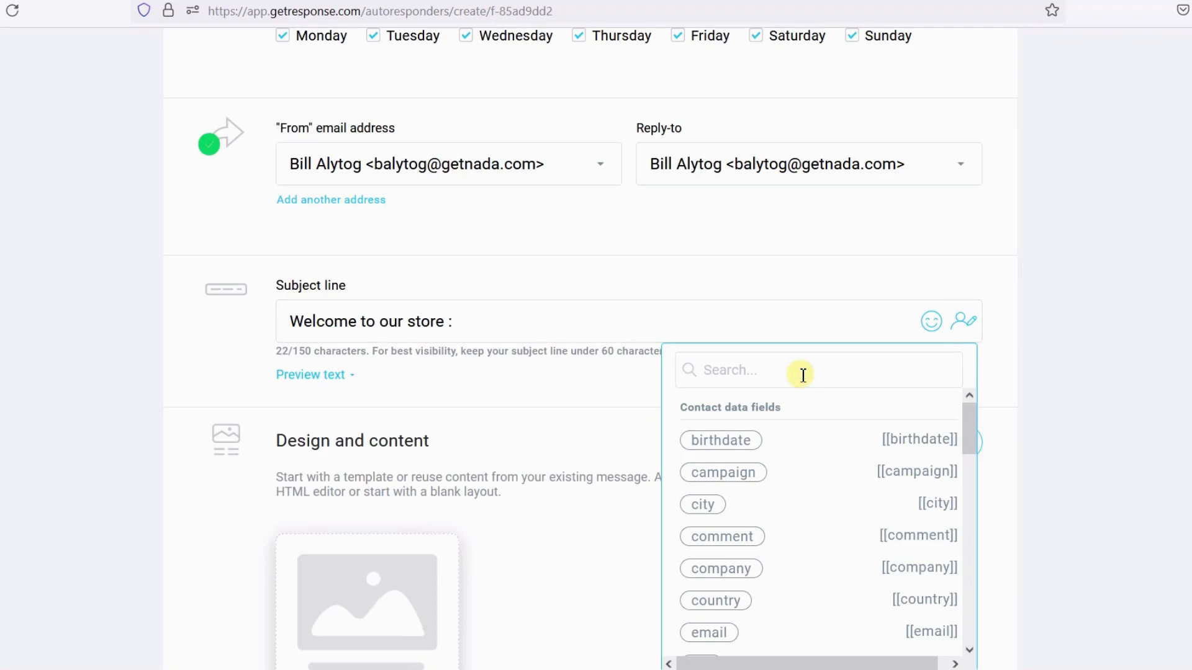
{"action": "type", "text": "name"}
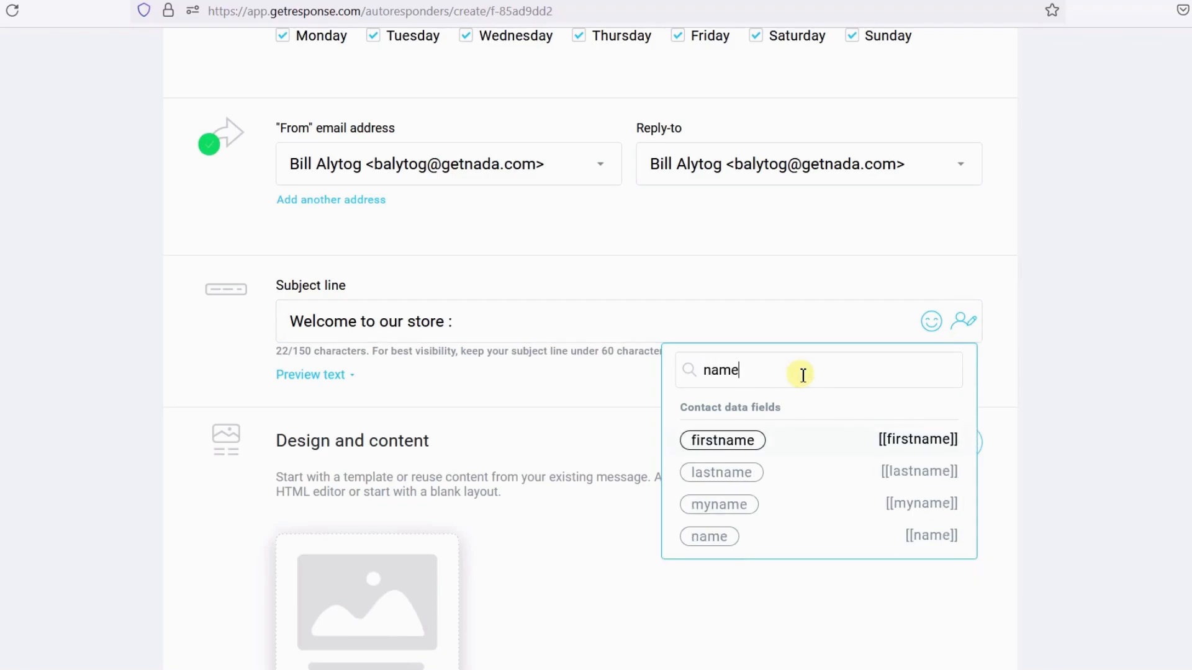
{"action": "left_click", "coordinate": [710, 537]}
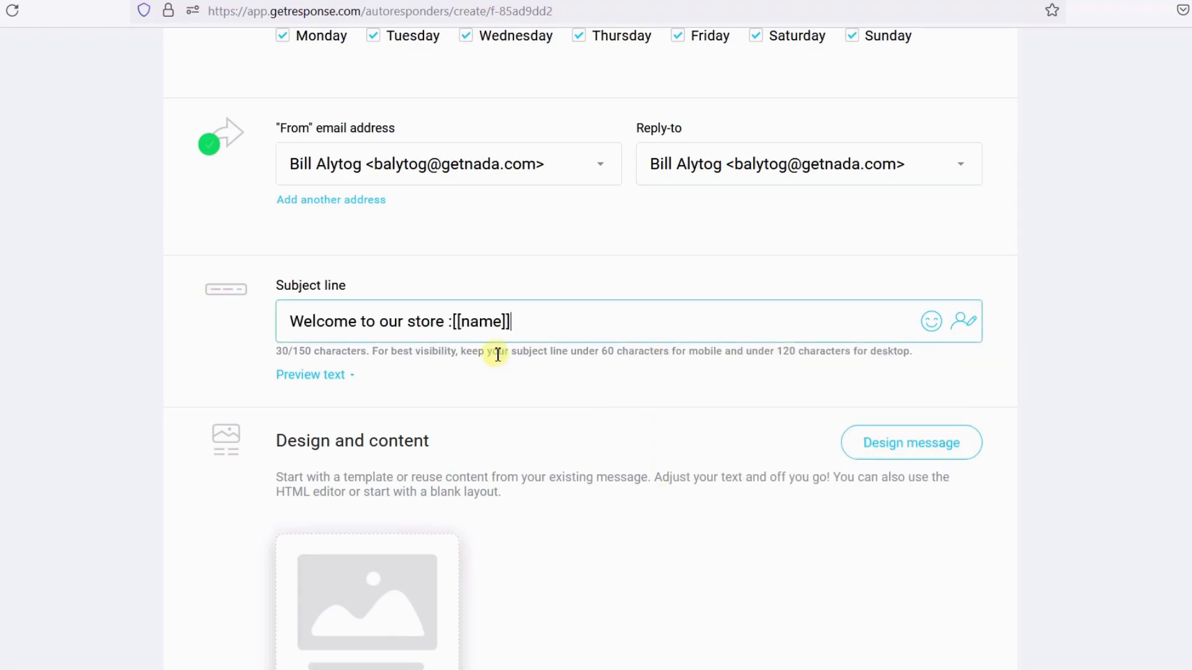
{"action": "left_click", "coordinate": [455, 321]}
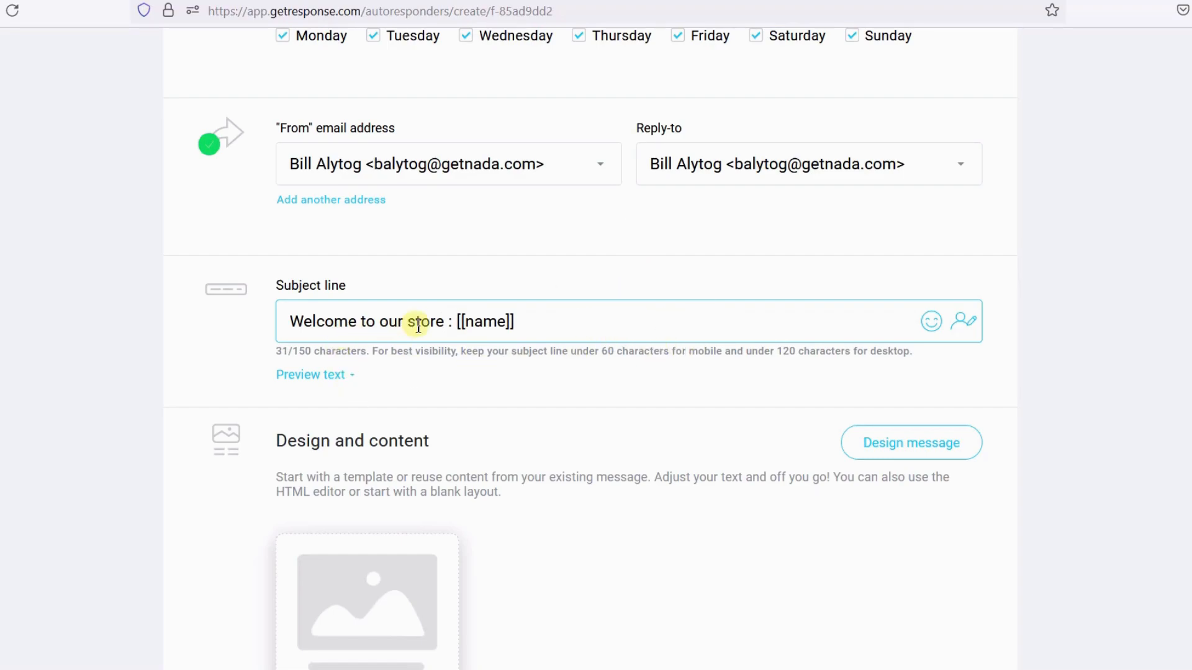
{"action": "left_click", "coordinate": [474, 321]}
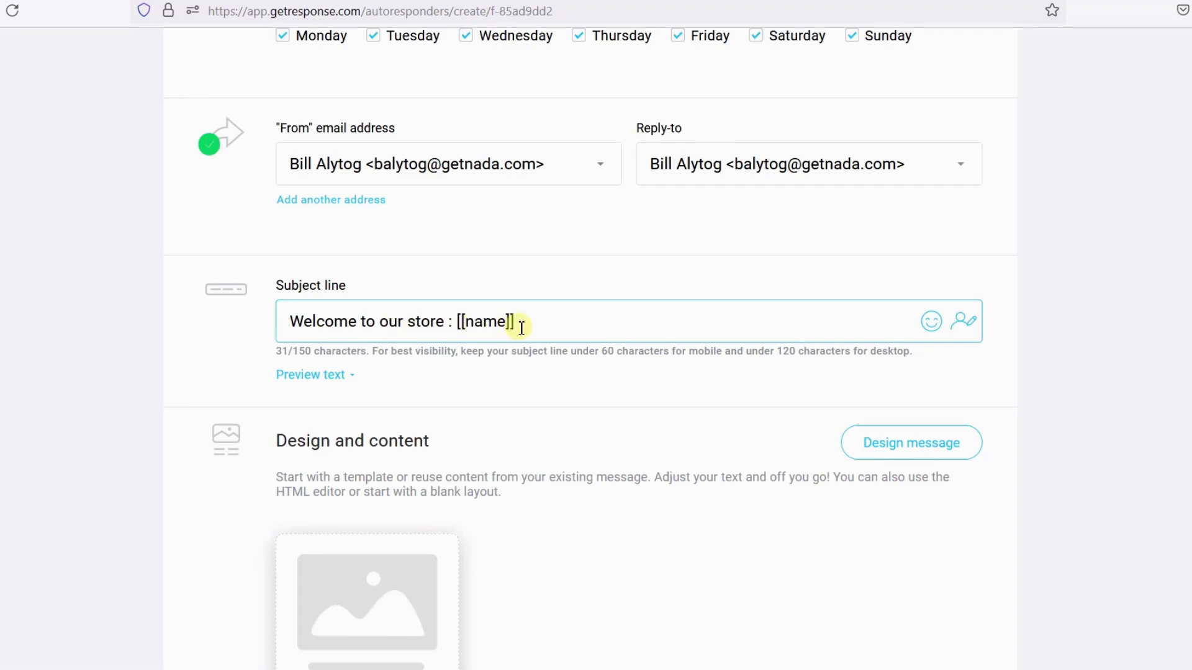
- Add the preview text "Gald to have you on our site..."
{"action": "left_click", "coordinate": [324, 376]}
{"action": "left_click", "coordinate": [386, 408]}
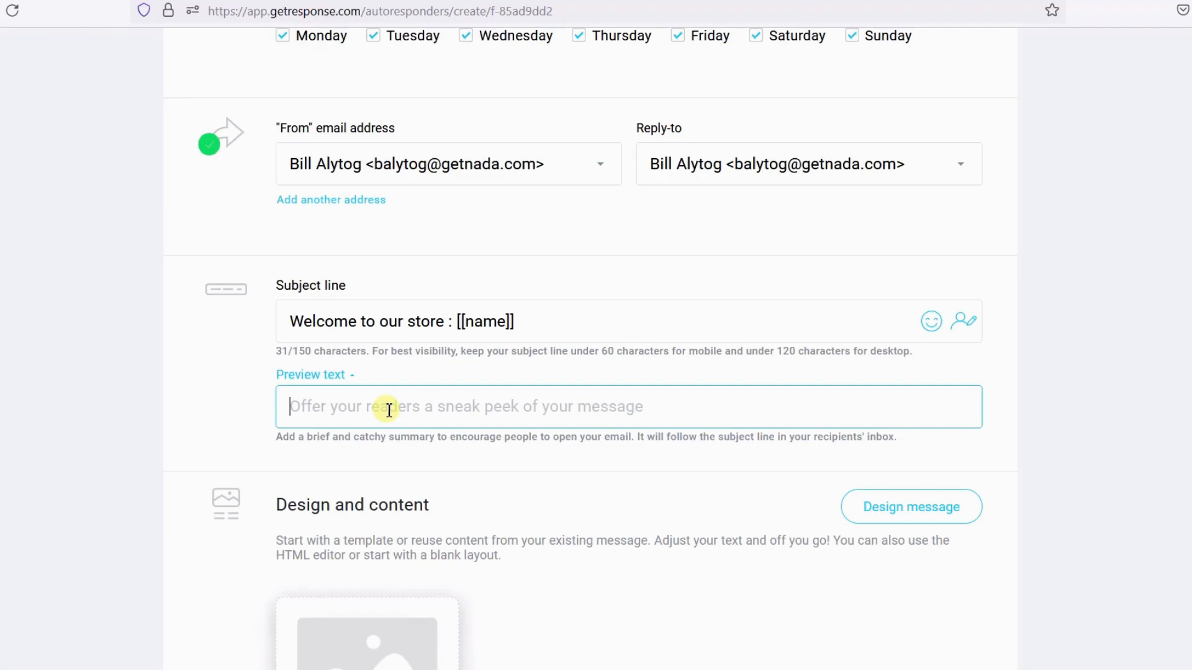
{"action": "type", "text": "Gal"}
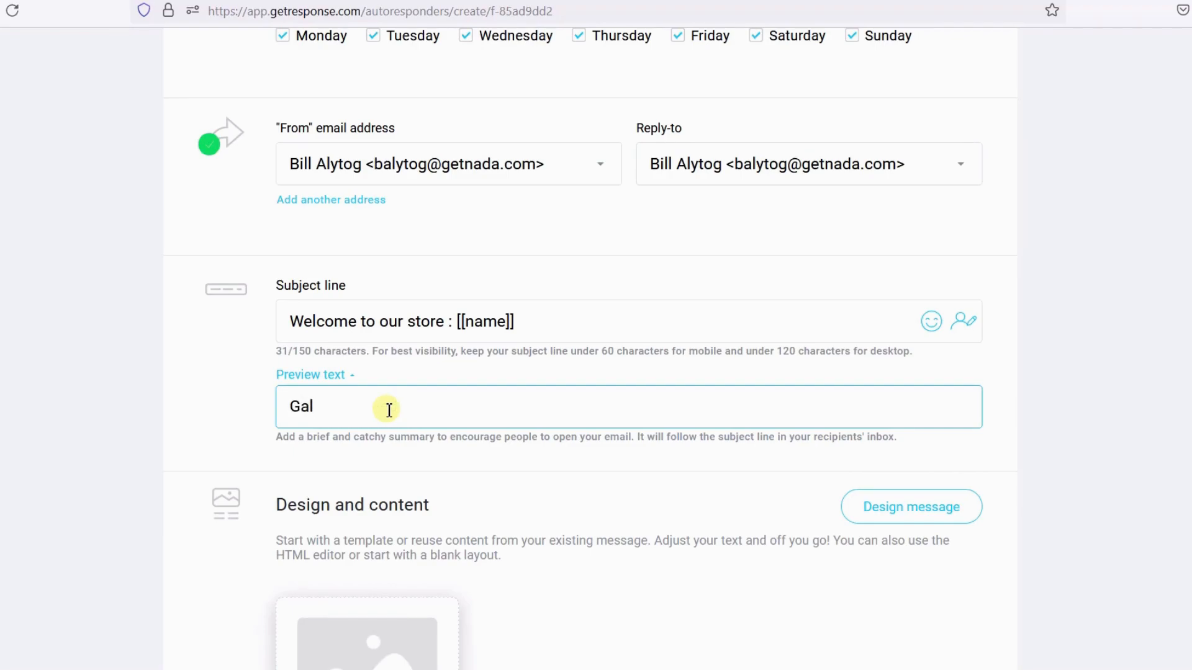
{"action": "type", "text": "d to have you on our site..."}
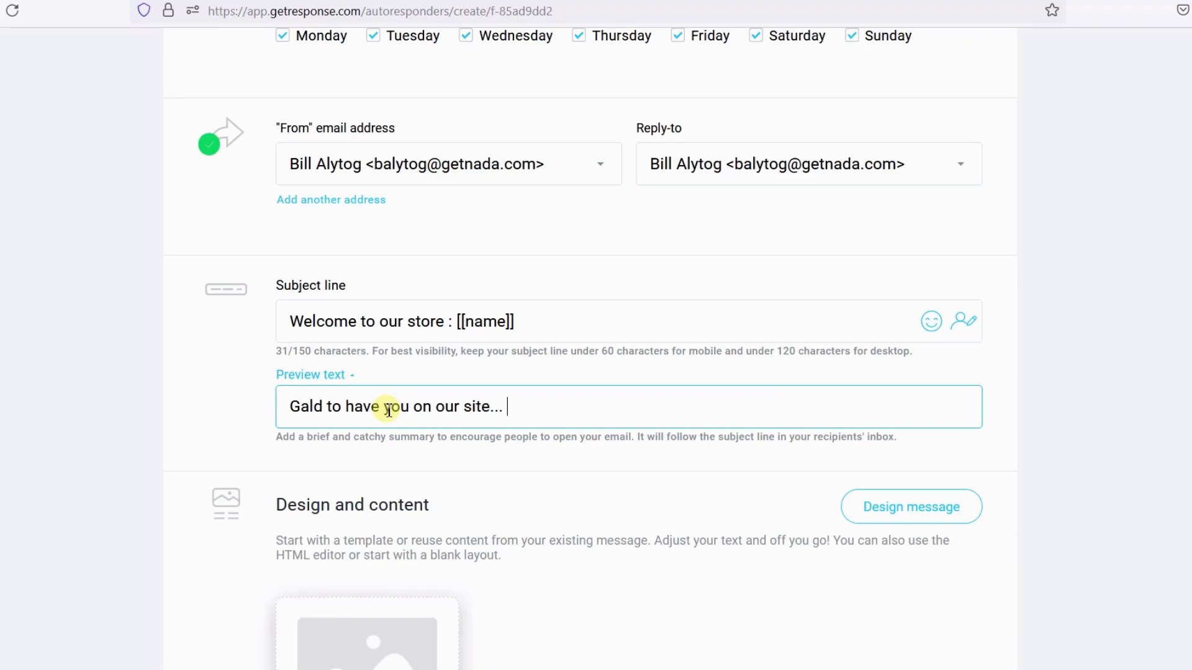
- Open the message design and copy the content of the Welcome Email 2 template from My templates
{"action": "scroll", "coordinate": [516, 402], "scroll_direction": "down", "scroll_amount": 5}
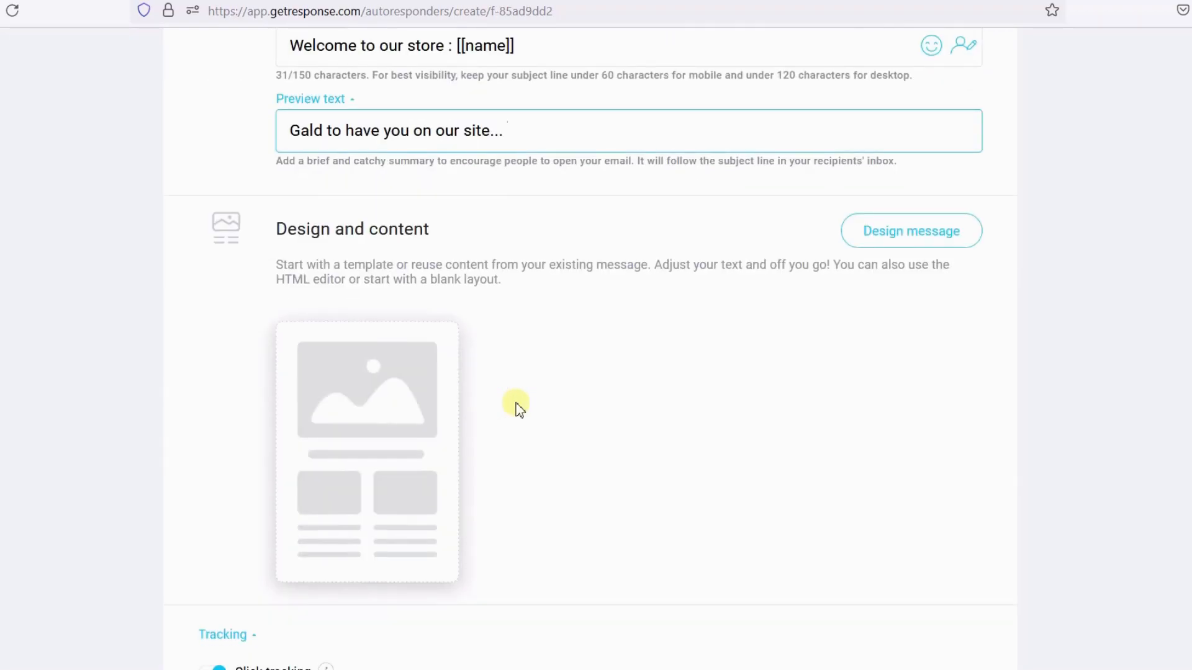
{"action": "left_click", "coordinate": [907, 248]}
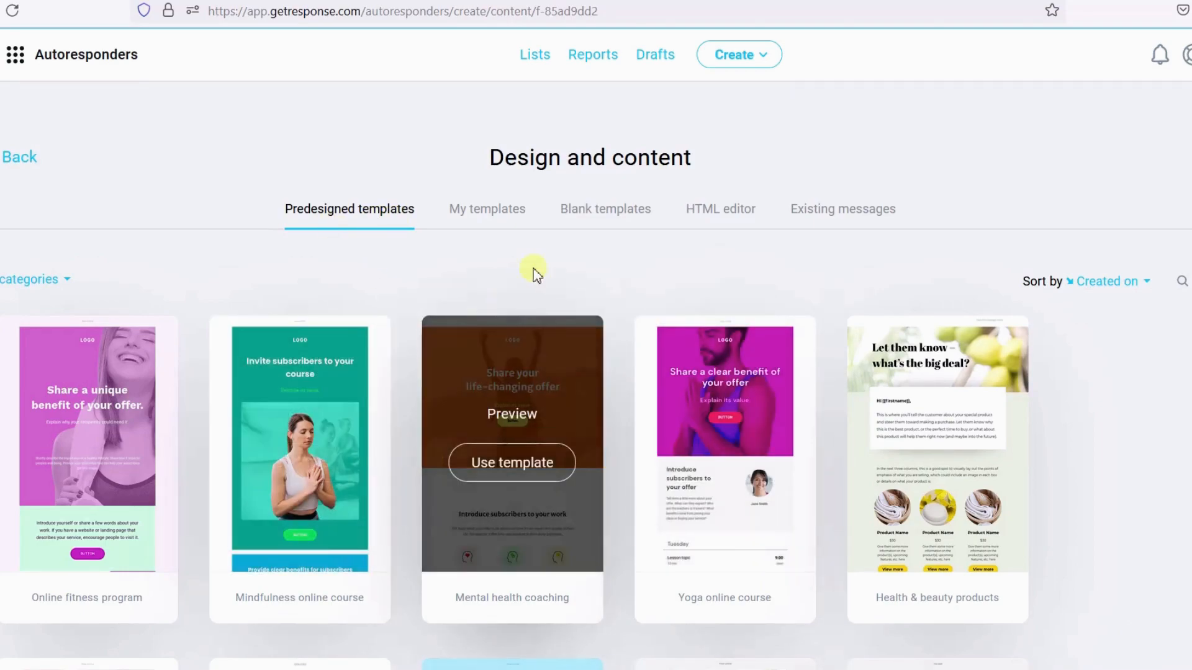
{"action": "left_click", "coordinate": [492, 211]}
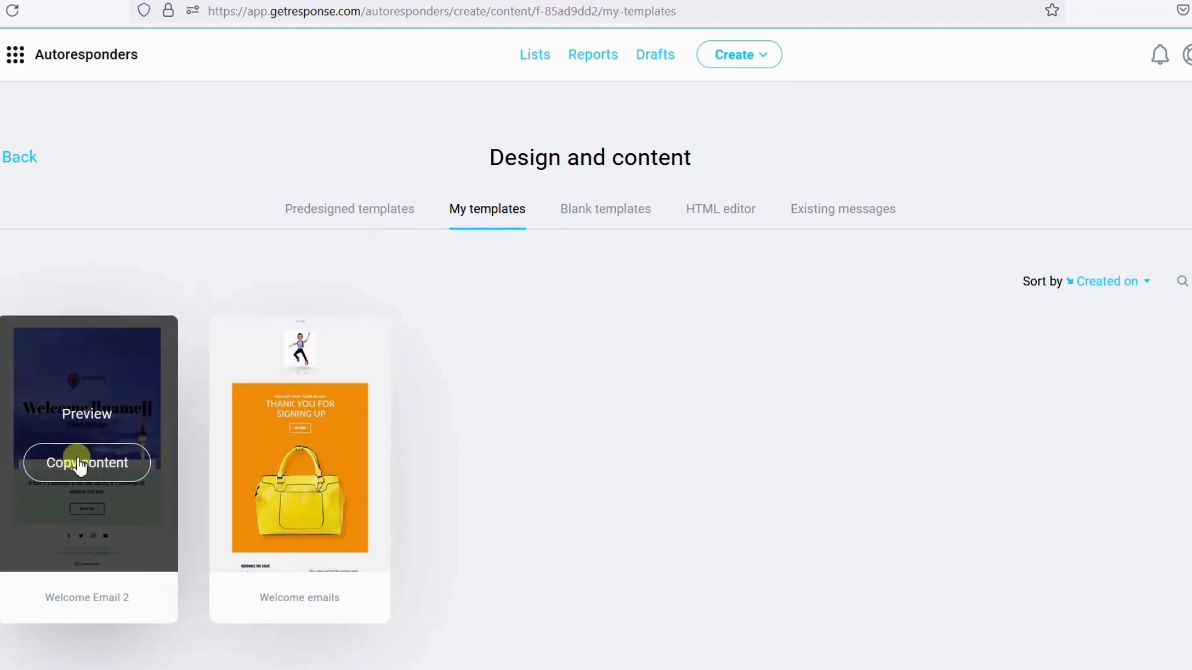
{"action": "left_click", "coordinate": [80, 464]}
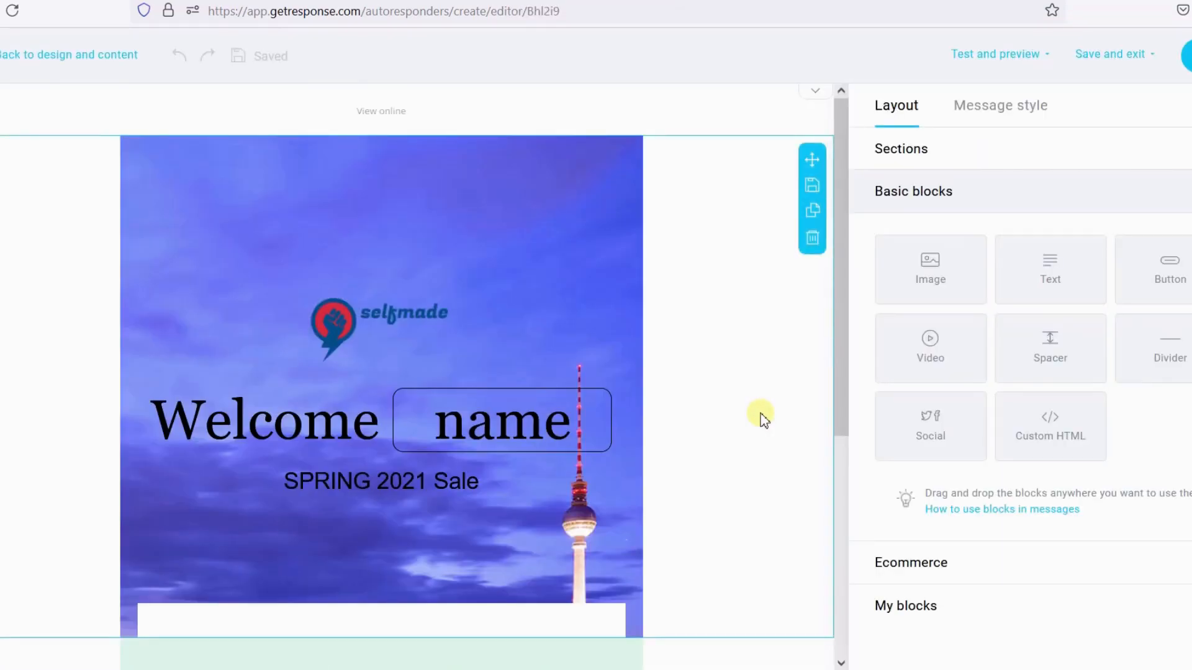
- Replace the heading text of the template with "Hey "
{"action": "left_click", "coordinate": [514, 406]}
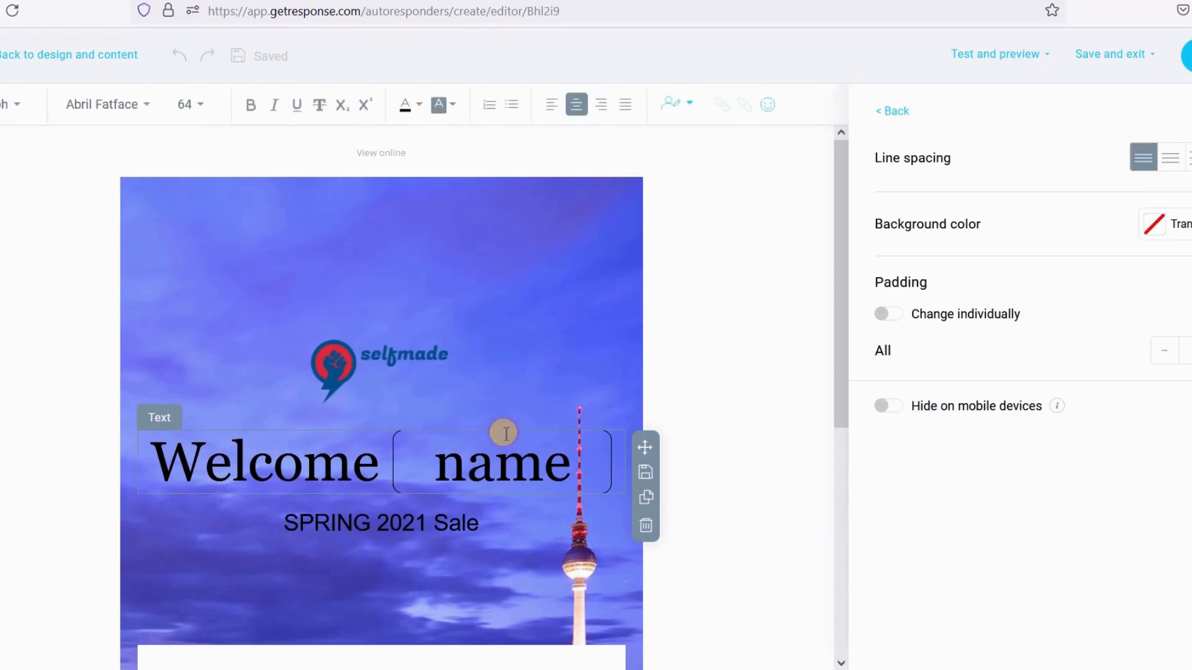
{"action": "triple_click", "coordinate": [515, 466]}
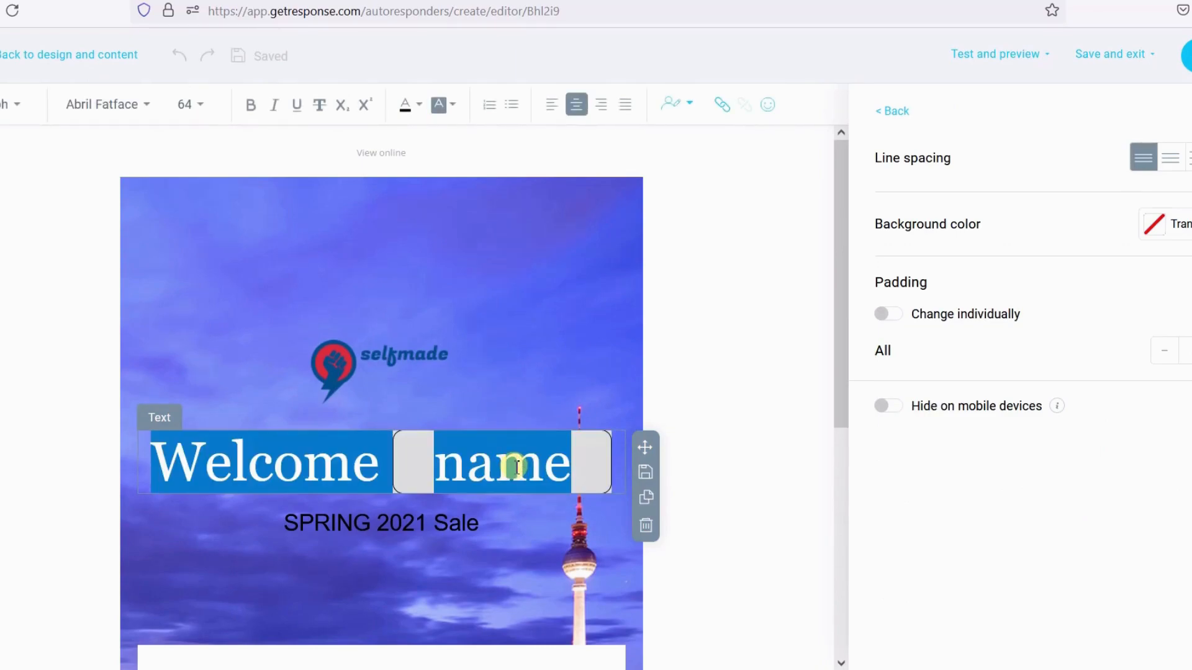
{"action": "type", "text": "He"}
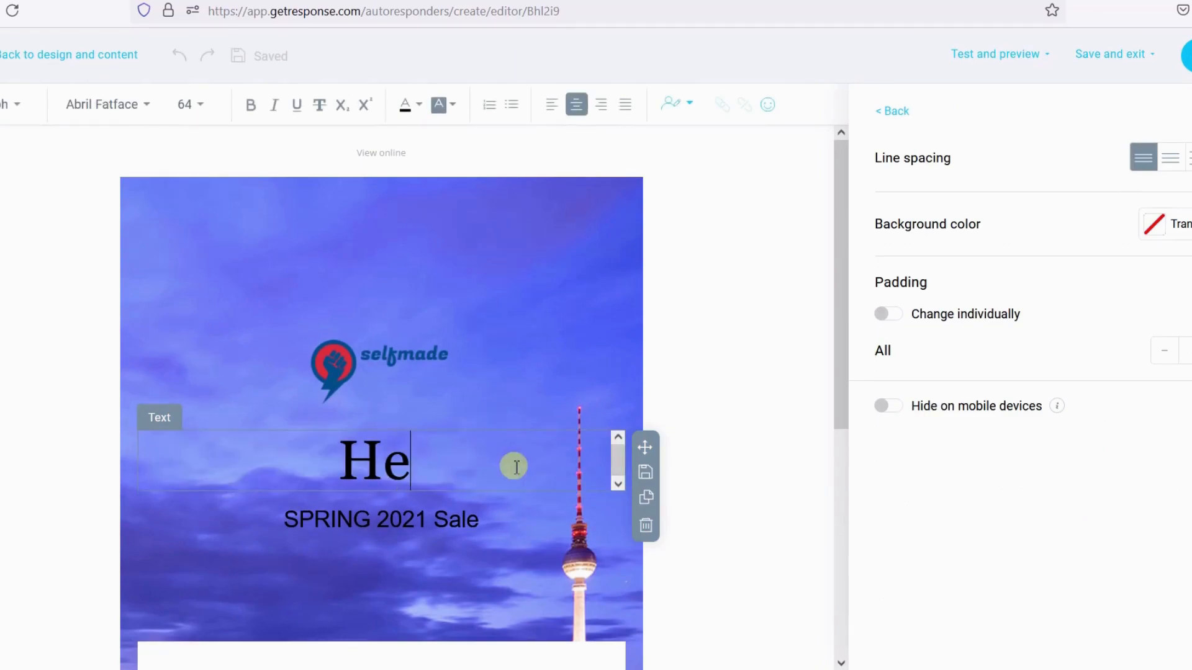
{"action": "type", "text": "y tere"}
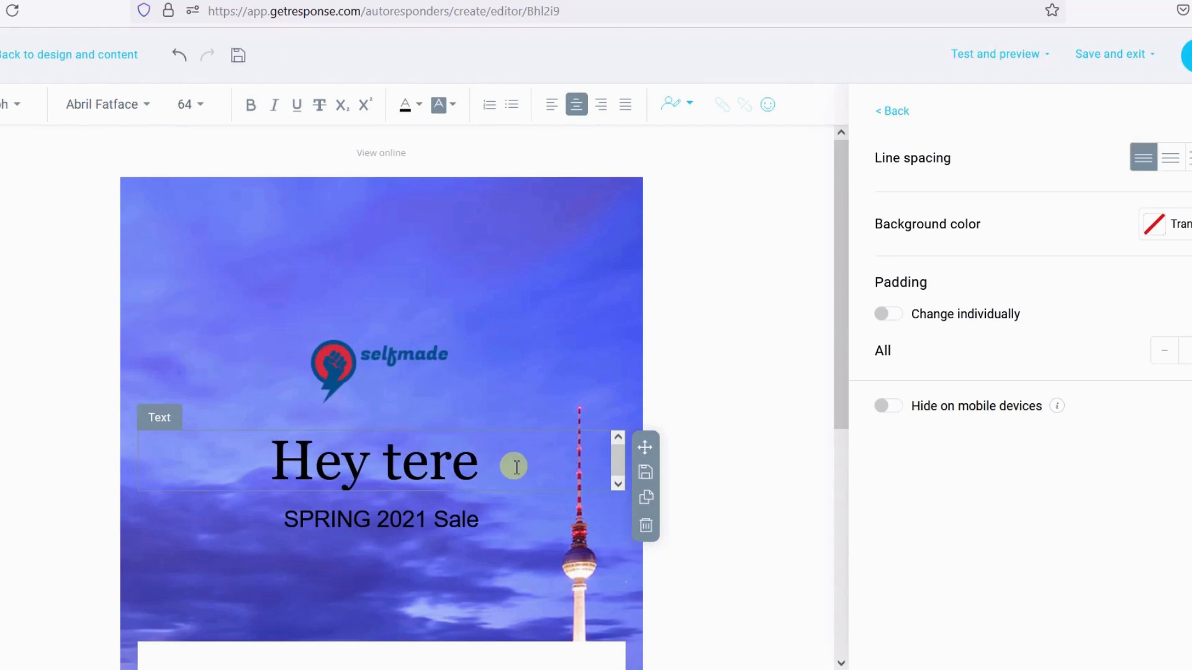
{"action": "key", "text": "BackSpace"}
{"action": "key", "text": "BackSpace"}
{"action": "key", "text": "BackSpace"}
{"action": "key", "text": "BackSpace"}
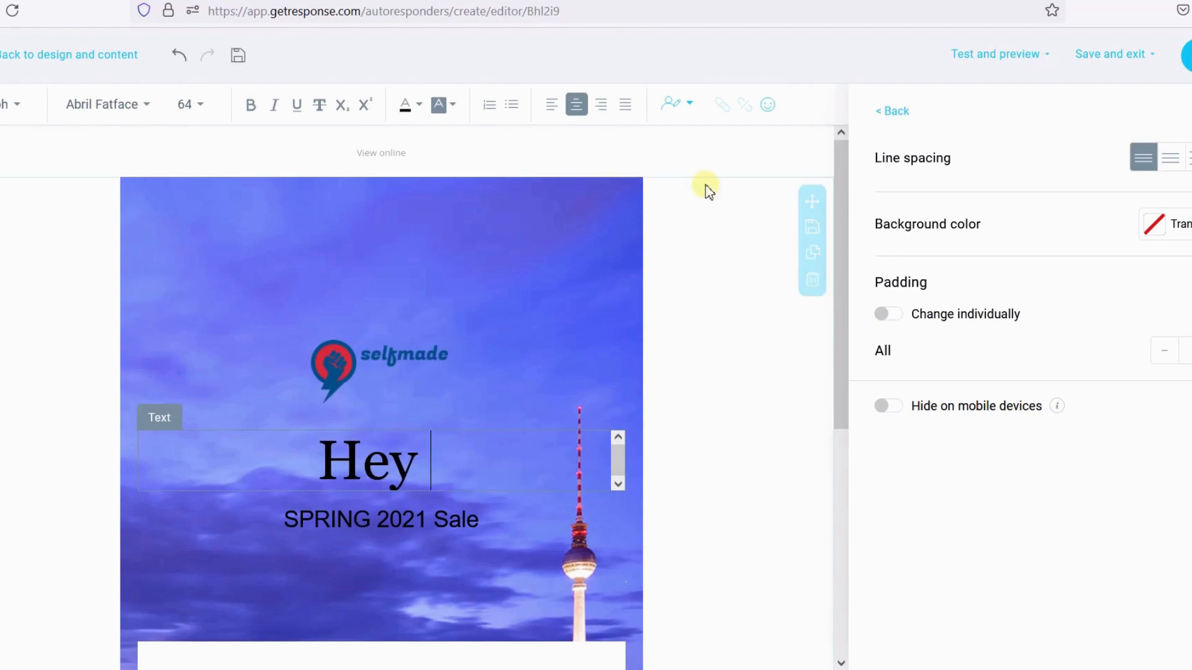
- Insert the name contact field after "Hey" in the heading
{"action": "left_click", "coordinate": [689, 107]}
{"action": "type", "text": "name"}
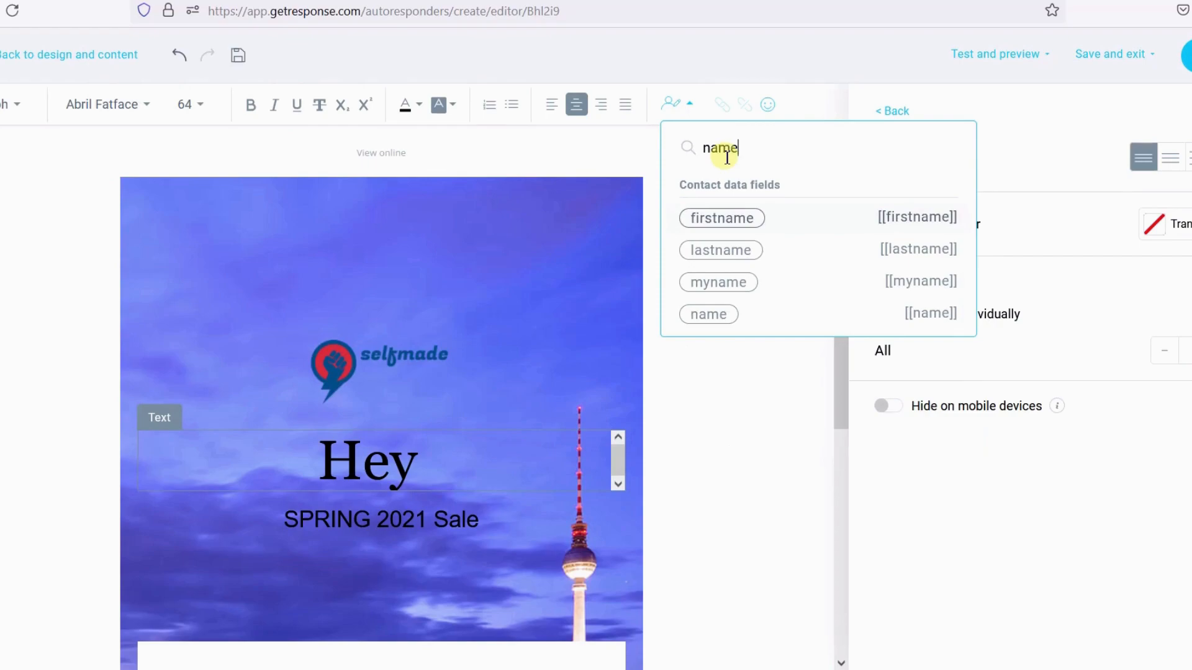
{"action": "left_click", "coordinate": [754, 315]}
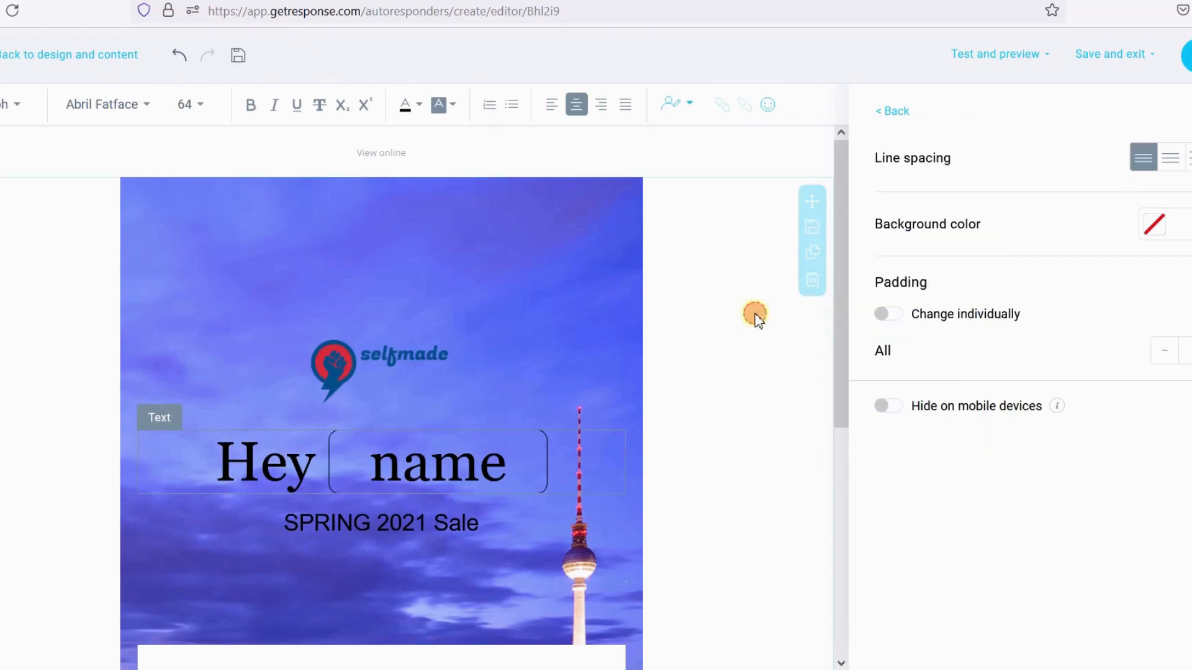
- Examine the heading, subtitle and spacer blocks in the upper part of the template
{"action": "scroll", "coordinate": [515, 422], "scroll_direction": "down", "scroll_amount": 5}
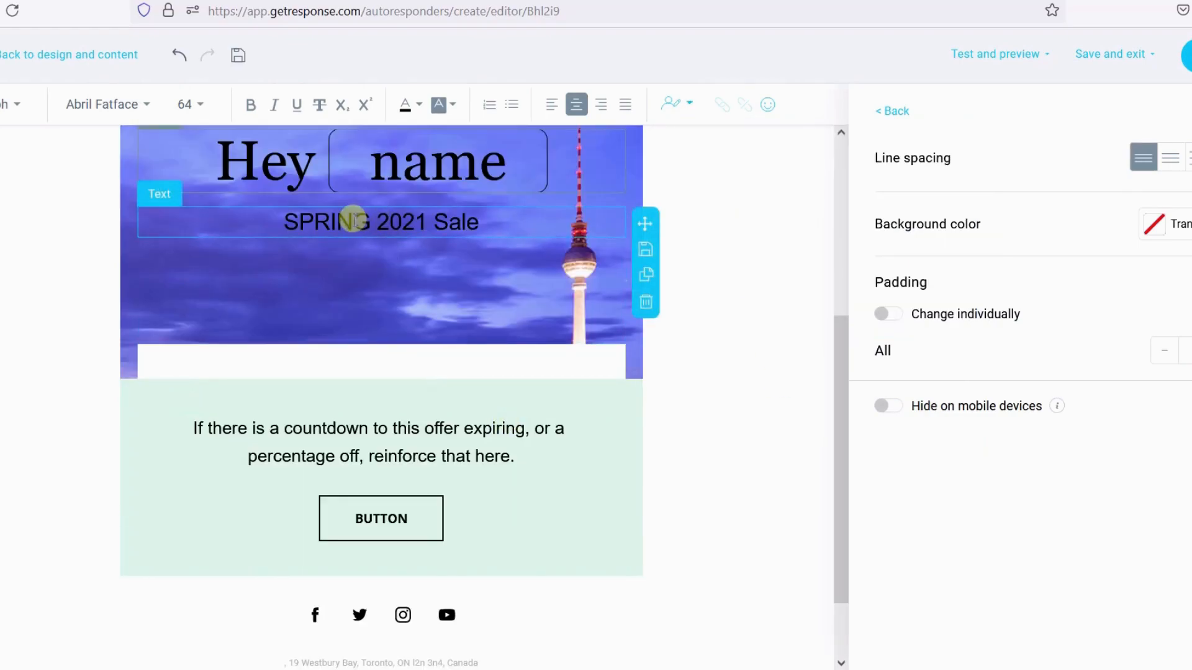
{"action": "left_click", "coordinate": [352, 221]}
{"action": "left_click", "coordinate": [369, 298]}
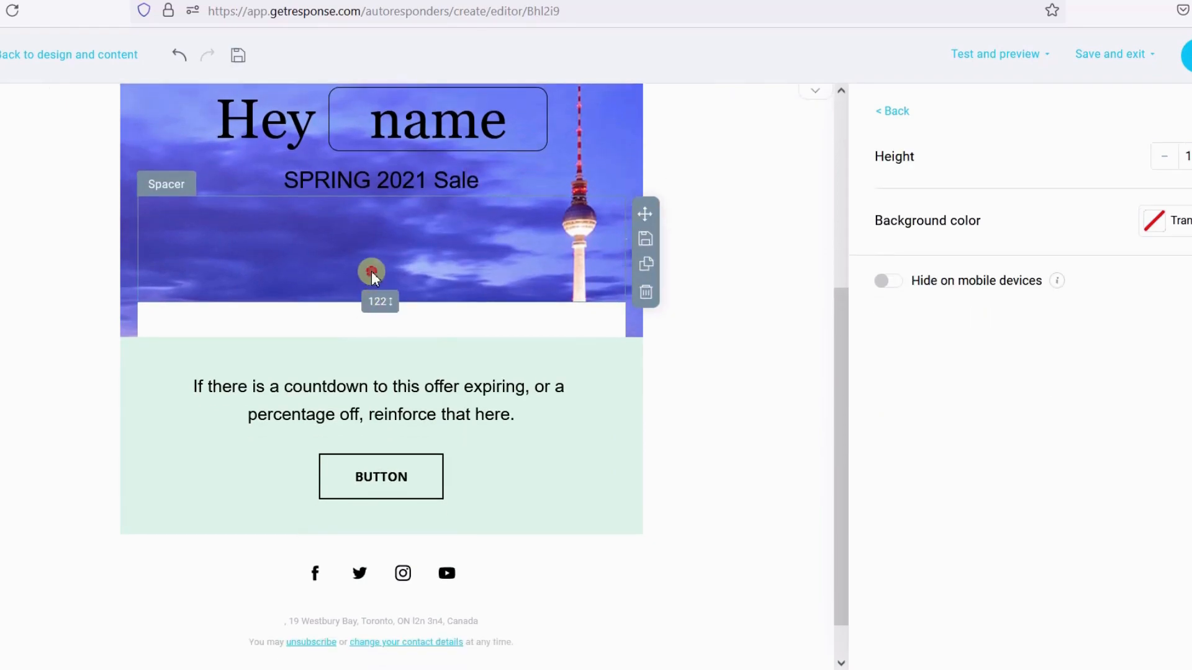
{"action": "scroll", "coordinate": [440, 329], "scroll_direction": "up", "scroll_amount": 2}
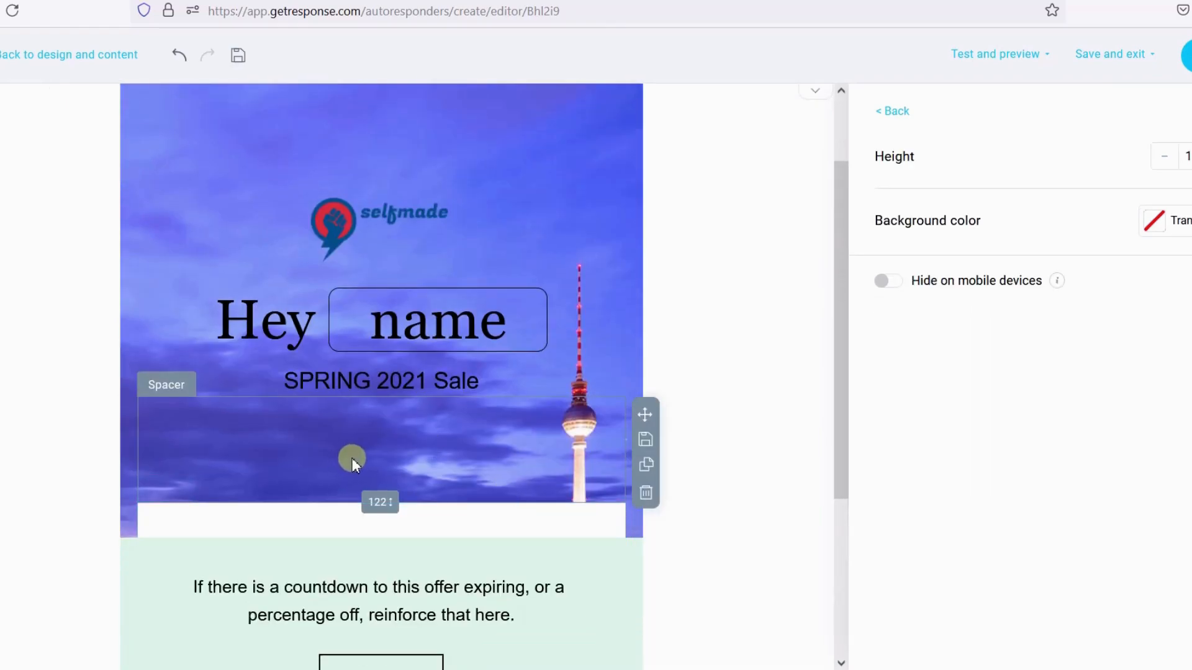
{"action": "scroll", "coordinate": [380, 490], "scroll_direction": "down", "scroll_amount": 1}
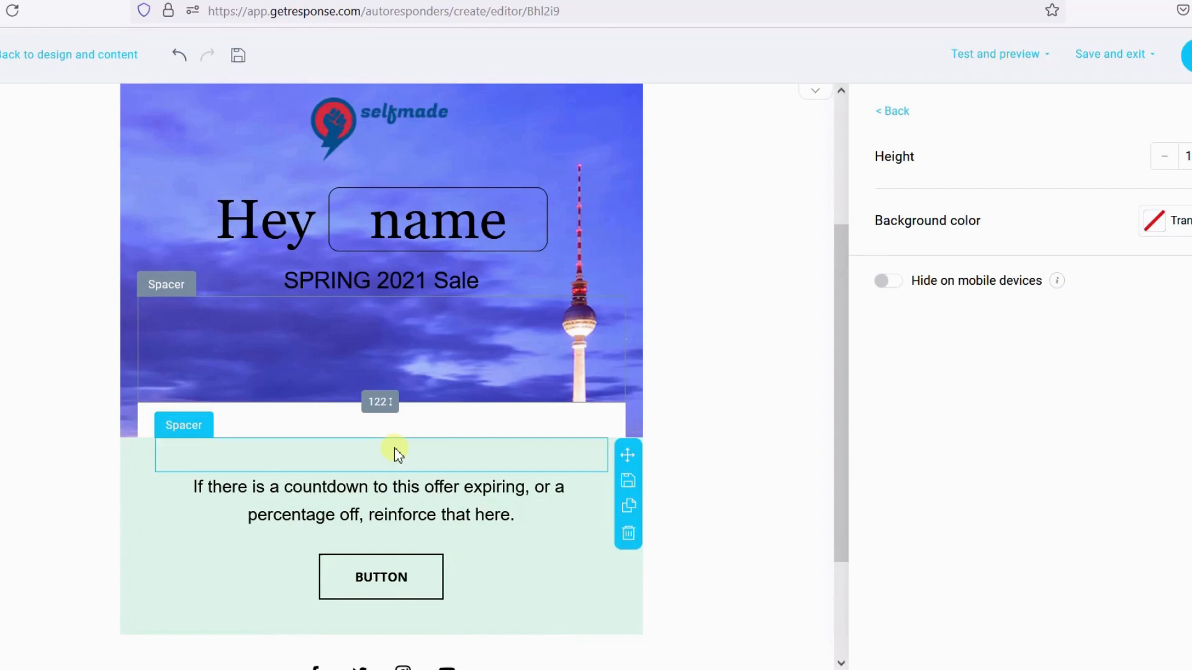
{"action": "left_click", "coordinate": [418, 229]}
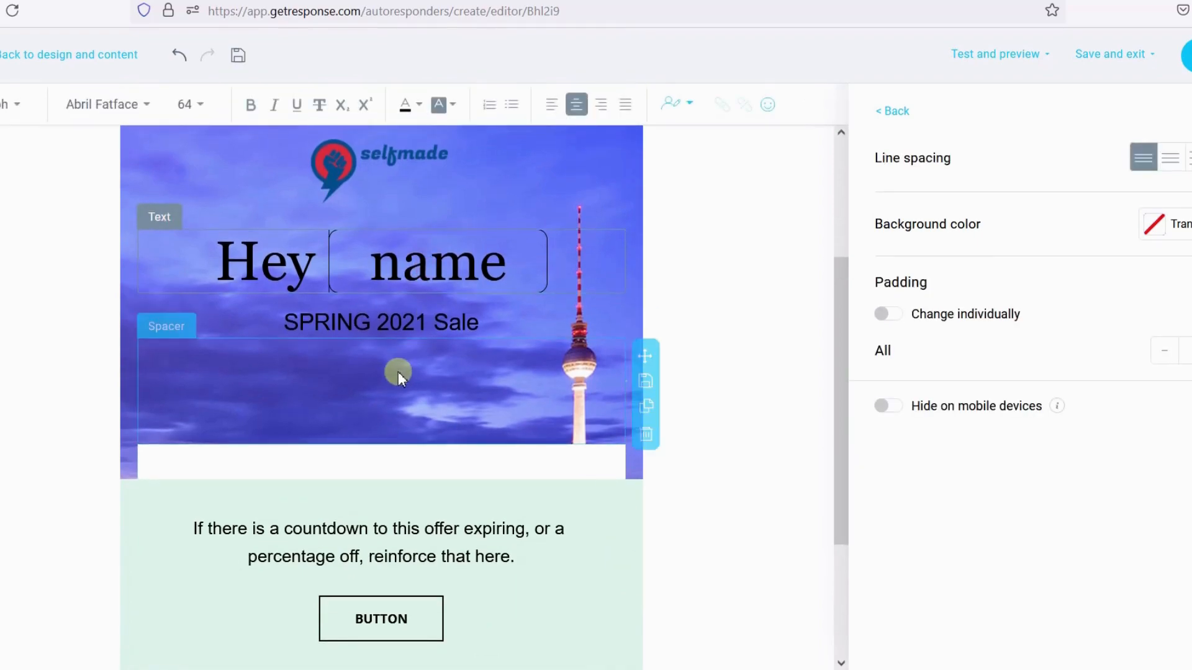
{"action": "scroll", "coordinate": [425, 407], "scroll_direction": "up", "scroll_amount": 3}
- Browse the list of available contact data fields for personalizing the heading
{"action": "left_click", "coordinate": [671, 103]}
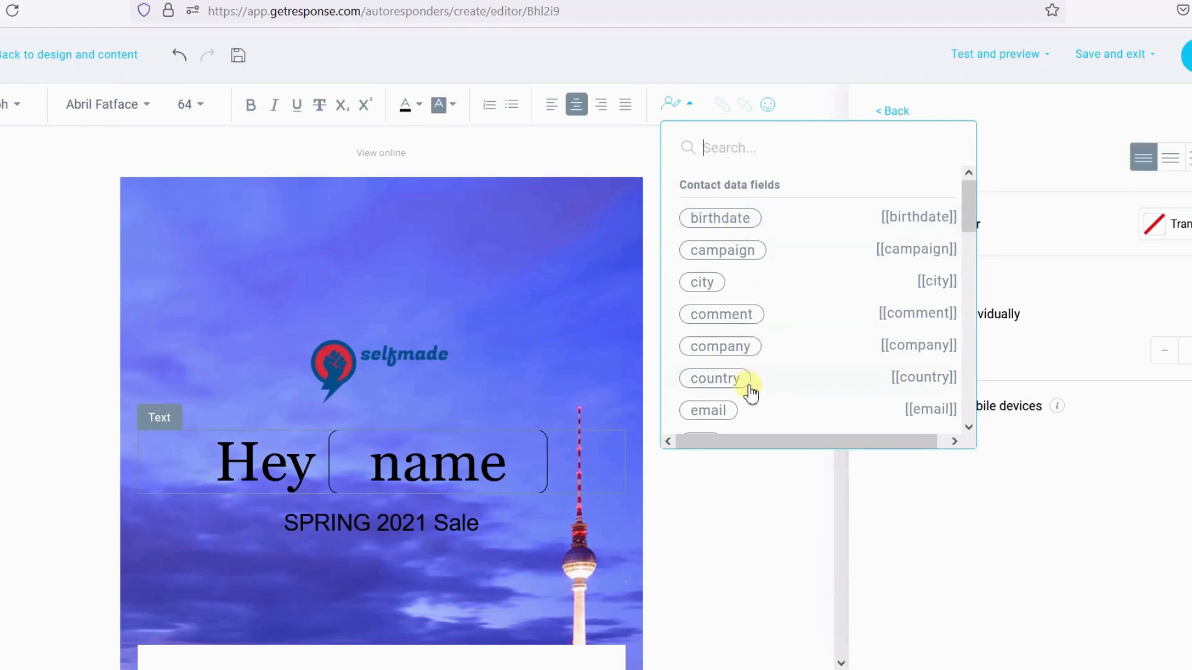
{"action": "scroll", "coordinate": [749, 388], "scroll_direction": "down", "scroll_amount": 4}
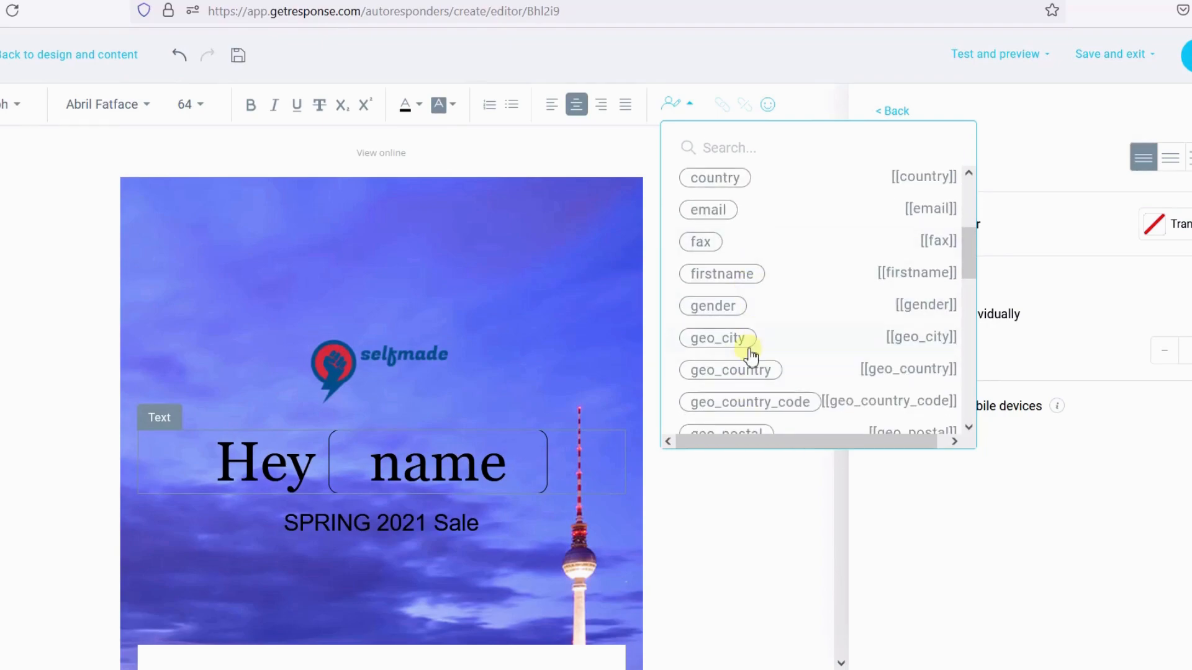
{"action": "scroll", "coordinate": [760, 388], "scroll_direction": "down", "scroll_amount": 2}
{"action": "scroll", "coordinate": [759, 333], "scroll_direction": "down", "scroll_amount": 3}
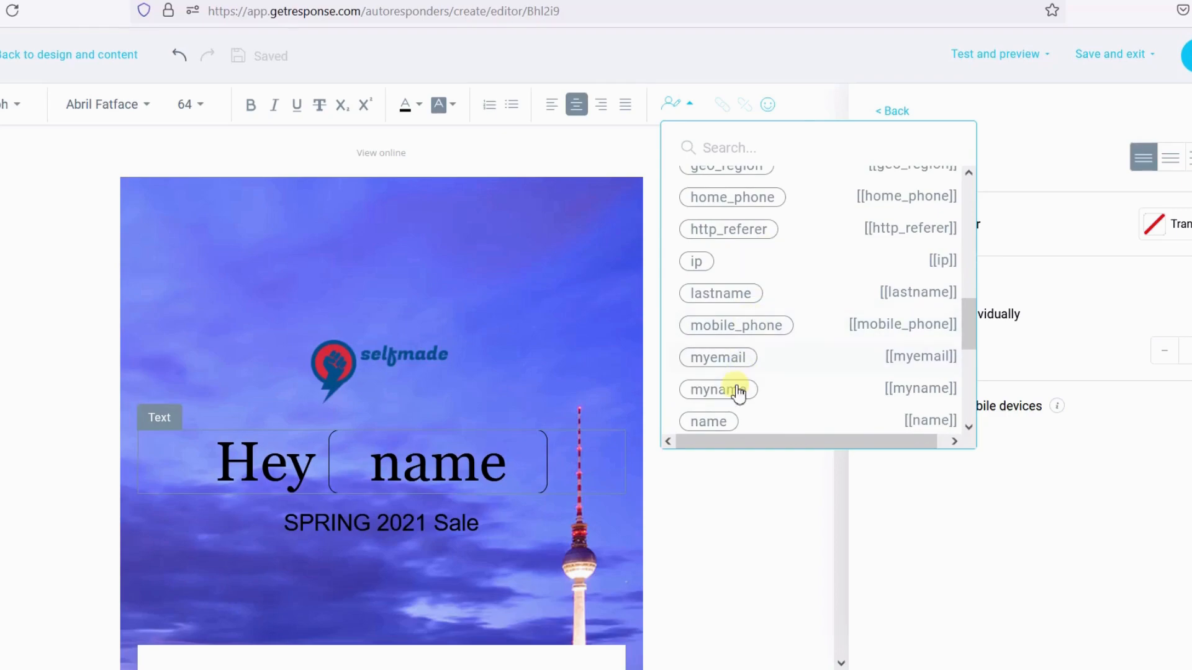
{"action": "scroll", "coordinate": [738, 392], "scroll_direction": "down", "scroll_amount": 4}
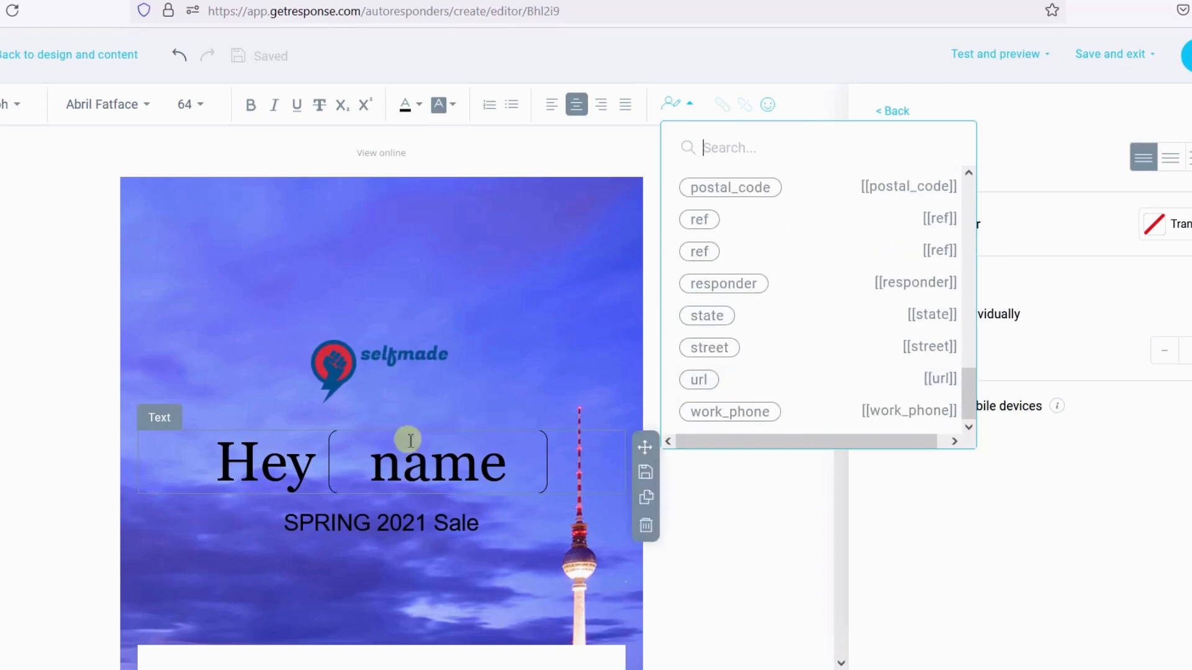
{"action": "left_click", "coordinate": [411, 456]}
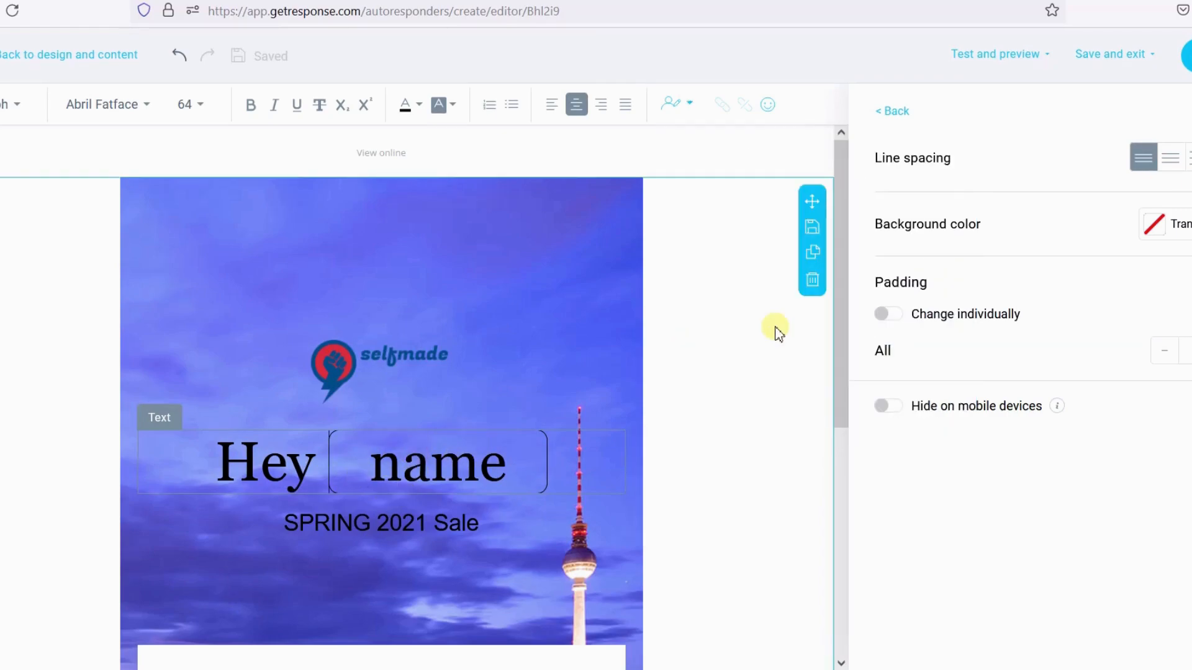
- Leave the message editor, review the autoresponder settings, and save and publish the Welcome Email autoresponder
{"action": "left_click", "coordinate": [1188, 57]}
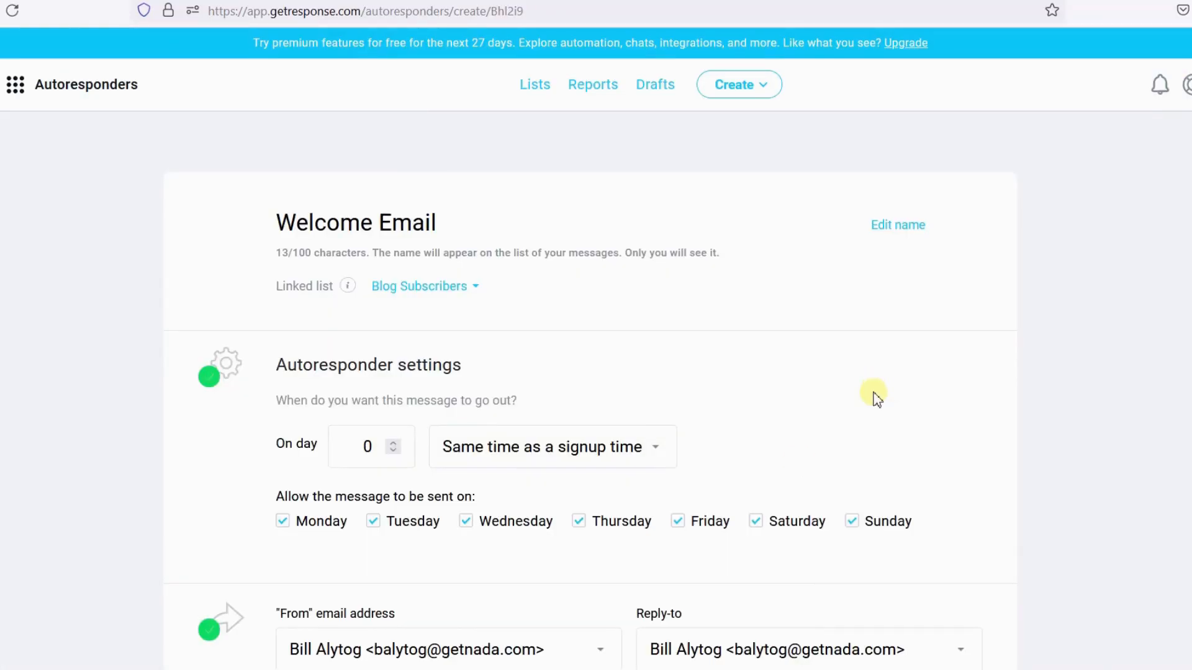
{"action": "scroll", "coordinate": [872, 393], "scroll_direction": "down", "scroll_amount": 10}
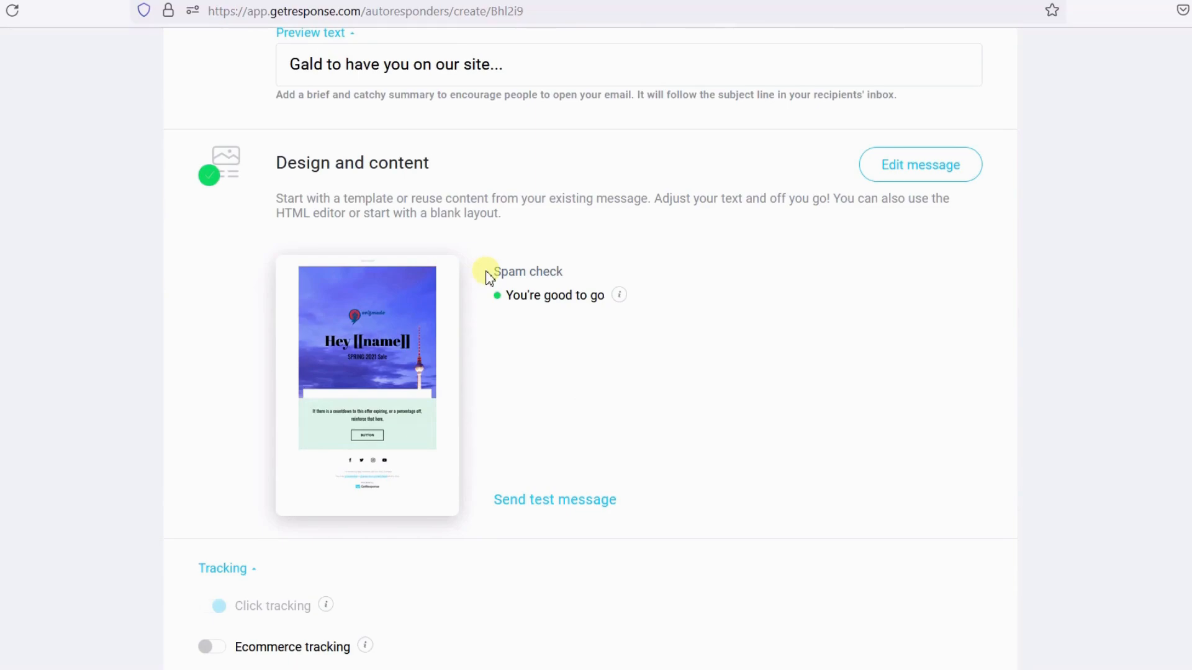
{"action": "left_click_drag", "start_coordinate": [487, 274], "coordinate": [565, 263]}
{"action": "scroll", "coordinate": [577, 333], "scroll_direction": "down", "scroll_amount": 1}
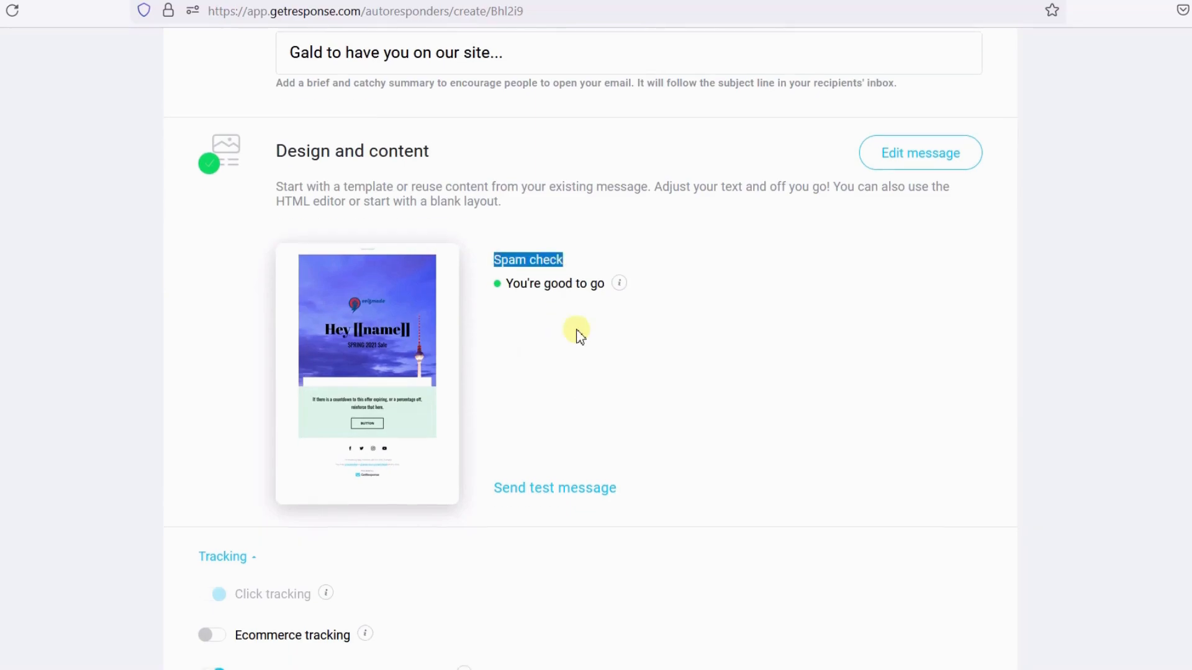
{"action": "scroll", "coordinate": [577, 333], "scroll_direction": "down", "scroll_amount": 4}
{"action": "scroll", "coordinate": [578, 333], "scroll_direction": "up", "scroll_amount": 10}
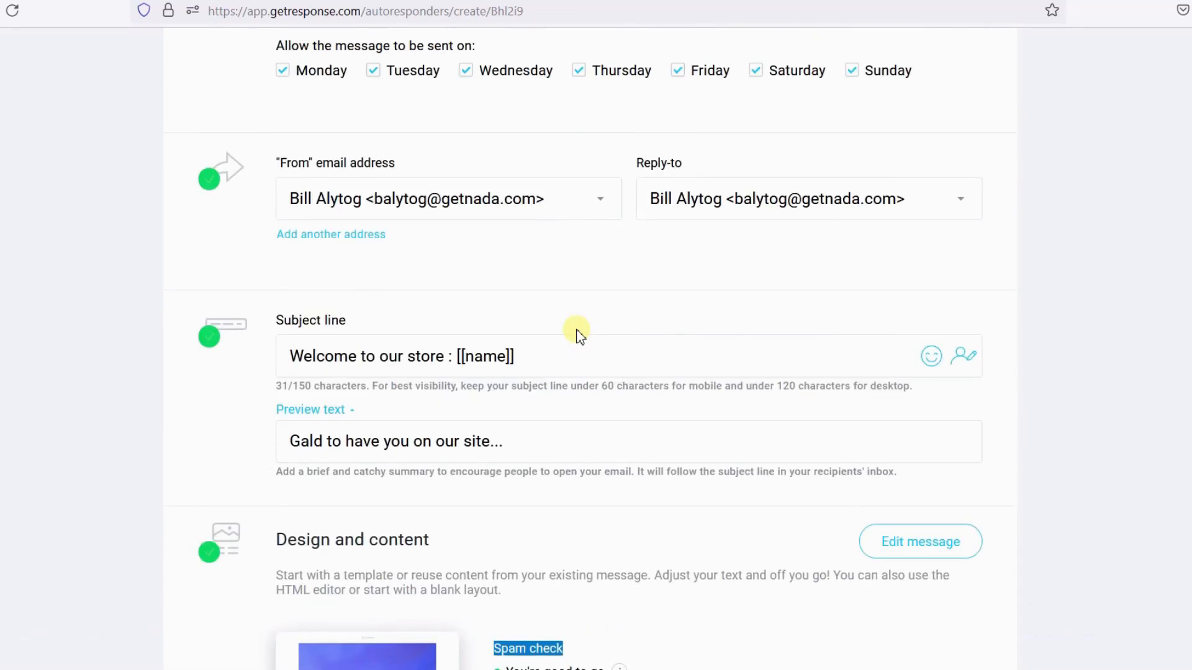
{"action": "scroll", "coordinate": [577, 333], "scroll_direction": "up", "scroll_amount": 8}
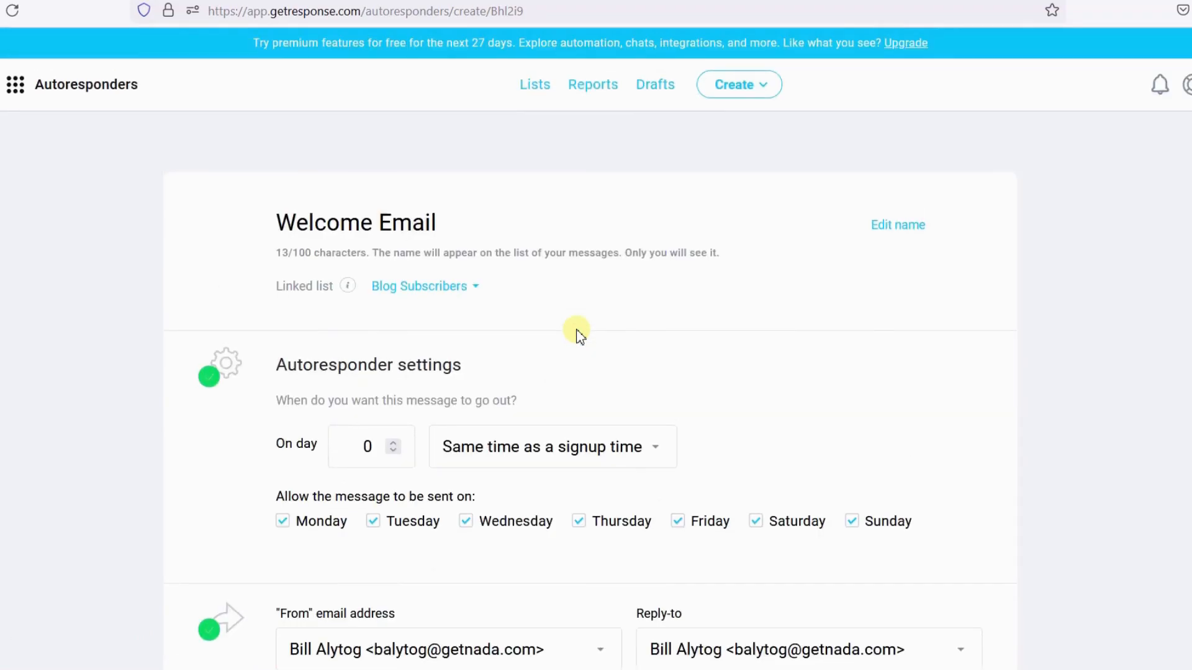
{"action": "scroll", "coordinate": [578, 333], "scroll_direction": "down", "scroll_amount": 10}
{"action": "scroll", "coordinate": [577, 333], "scroll_direction": "down", "scroll_amount": 6}
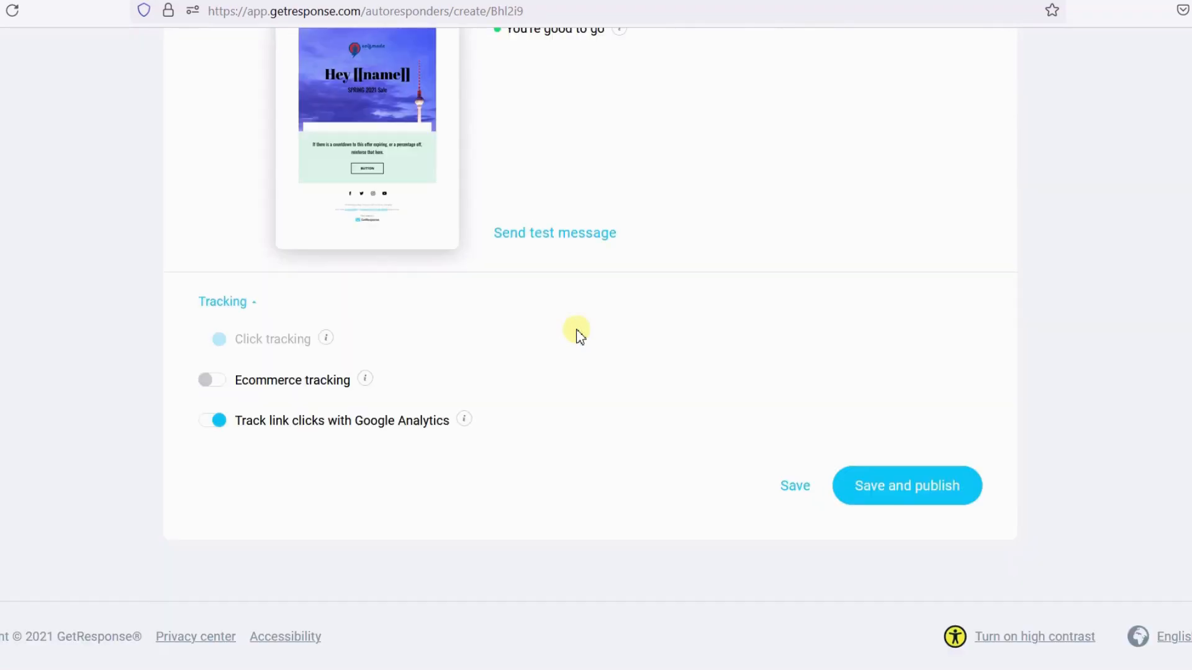
{"action": "left_click", "coordinate": [916, 488]}
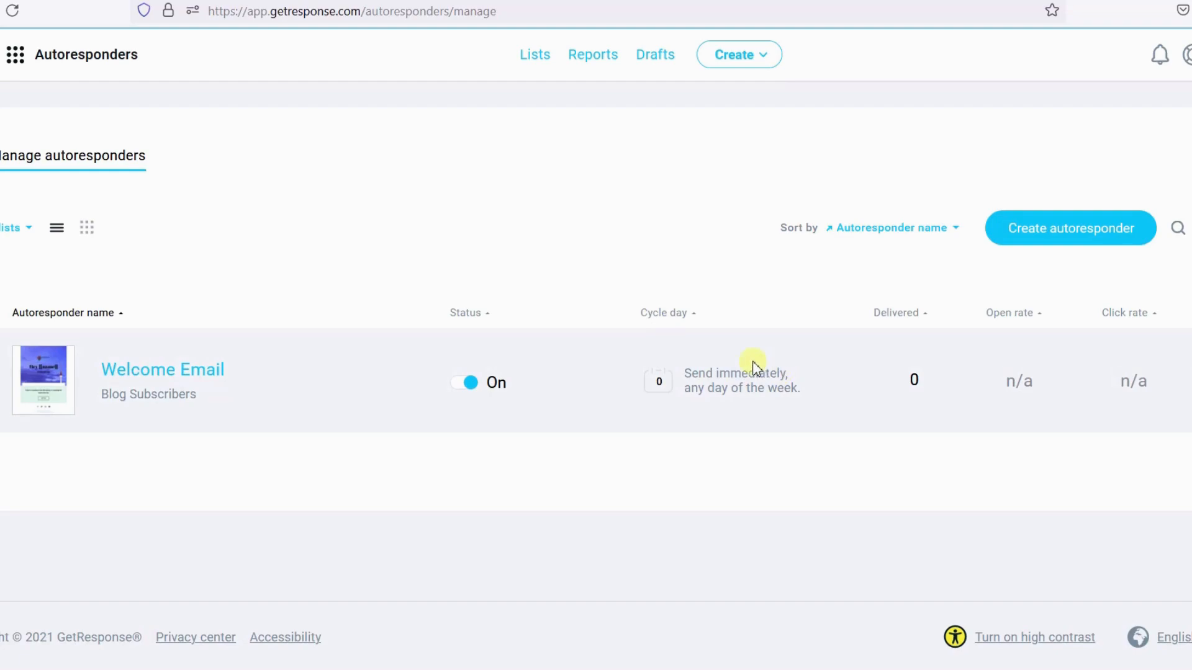
- Examine the Welcome Email entry's status, cycle day and statistics, then reopen its settings page
{"action": "left_click", "coordinate": [638, 381]}
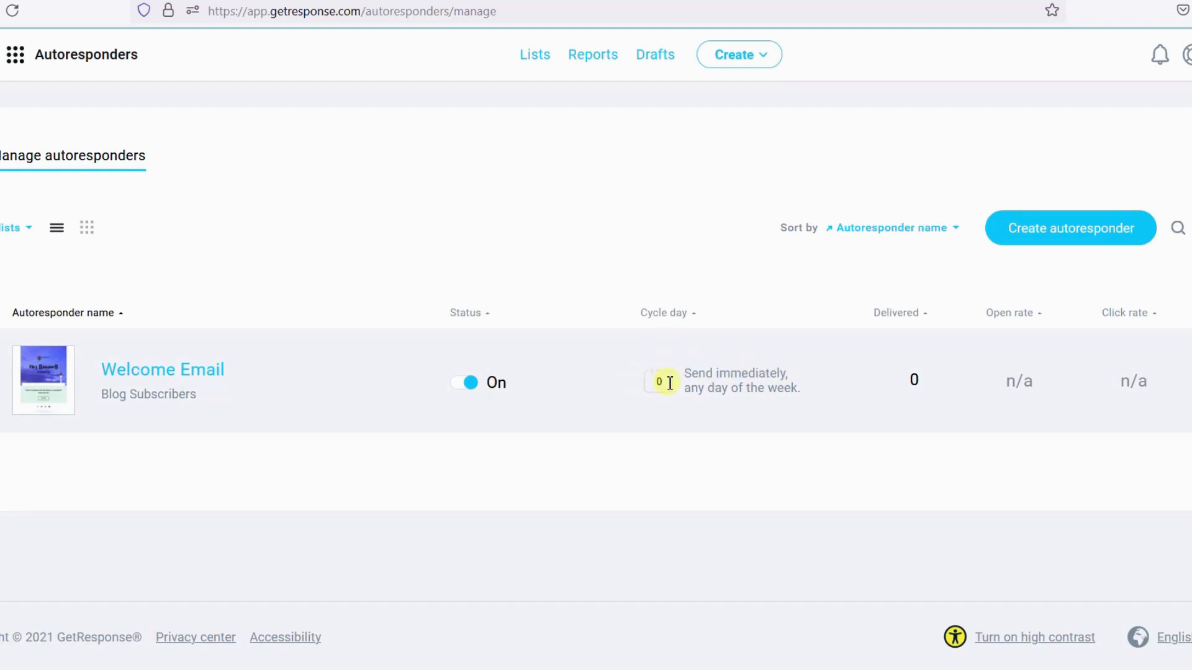
{"action": "left_click_drag", "start_coordinate": [683, 375], "coordinate": [792, 406]}
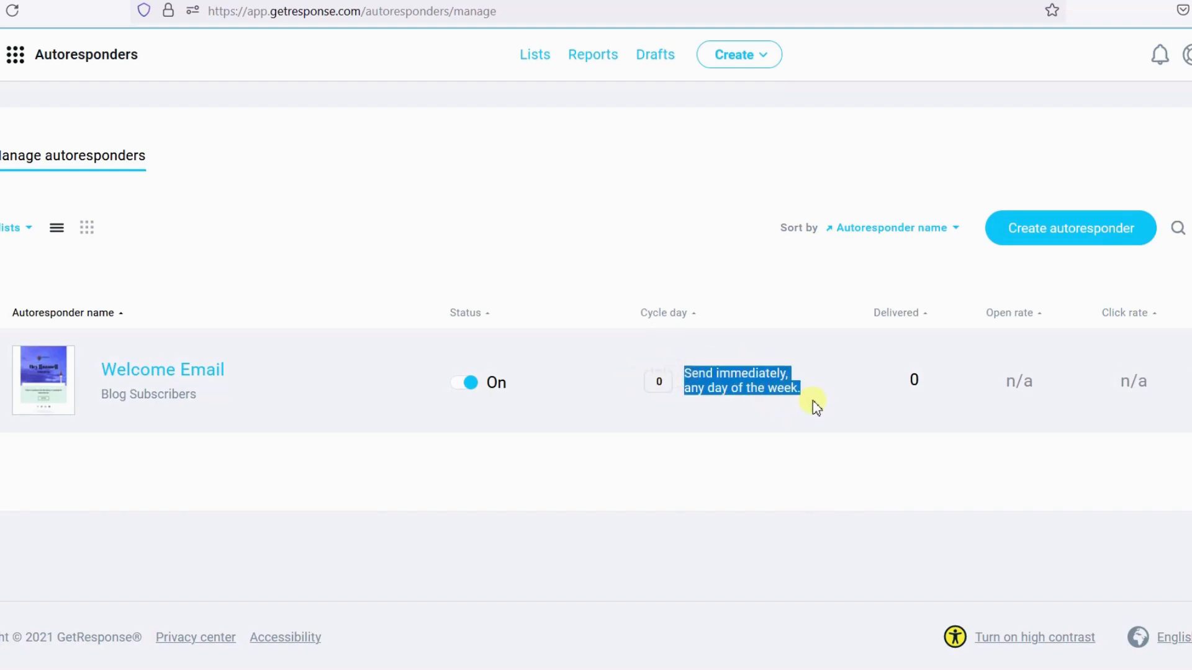
{"action": "left_click_drag", "start_coordinate": [939, 396], "coordinate": [907, 379]}
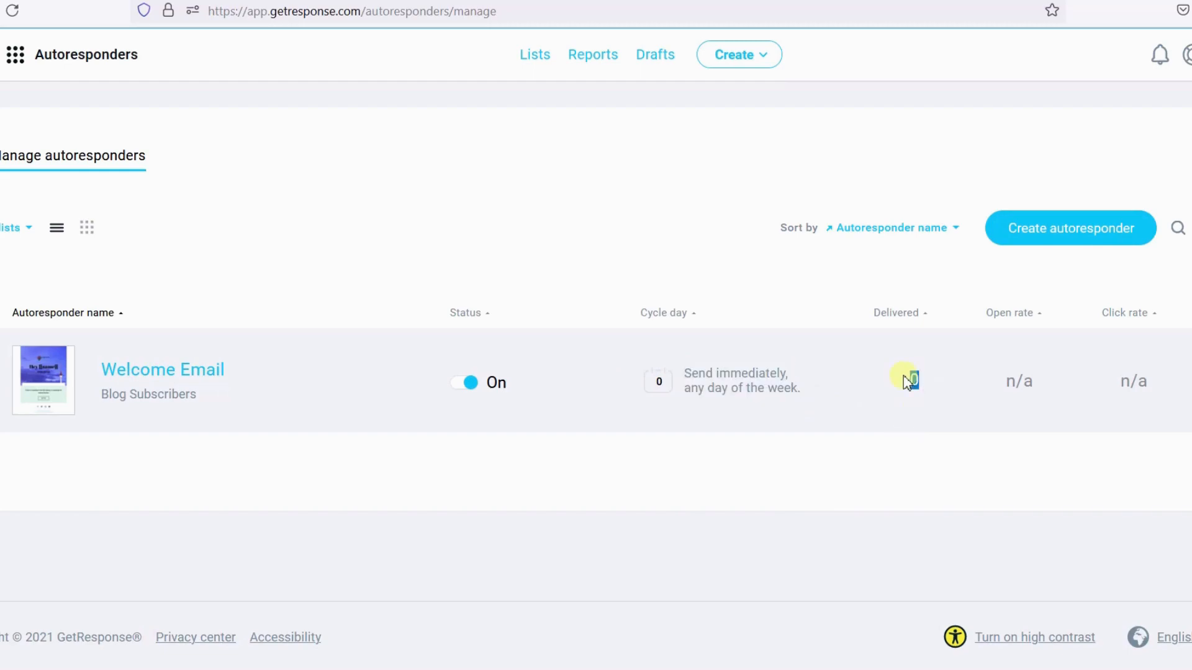
{"action": "left_click_drag", "start_coordinate": [1152, 378], "coordinate": [966, 400]}
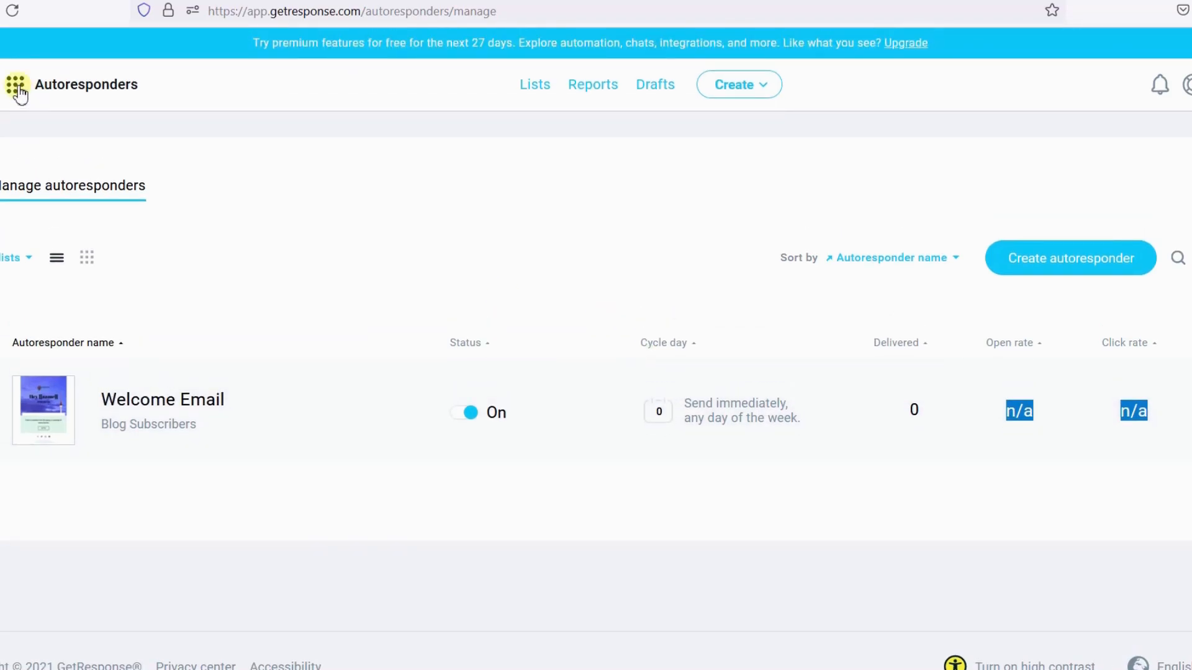
{"action": "left_click", "coordinate": [155, 403]}
{"action": "scroll", "coordinate": [633, 378], "scroll_direction": "down", "scroll_amount": 4}
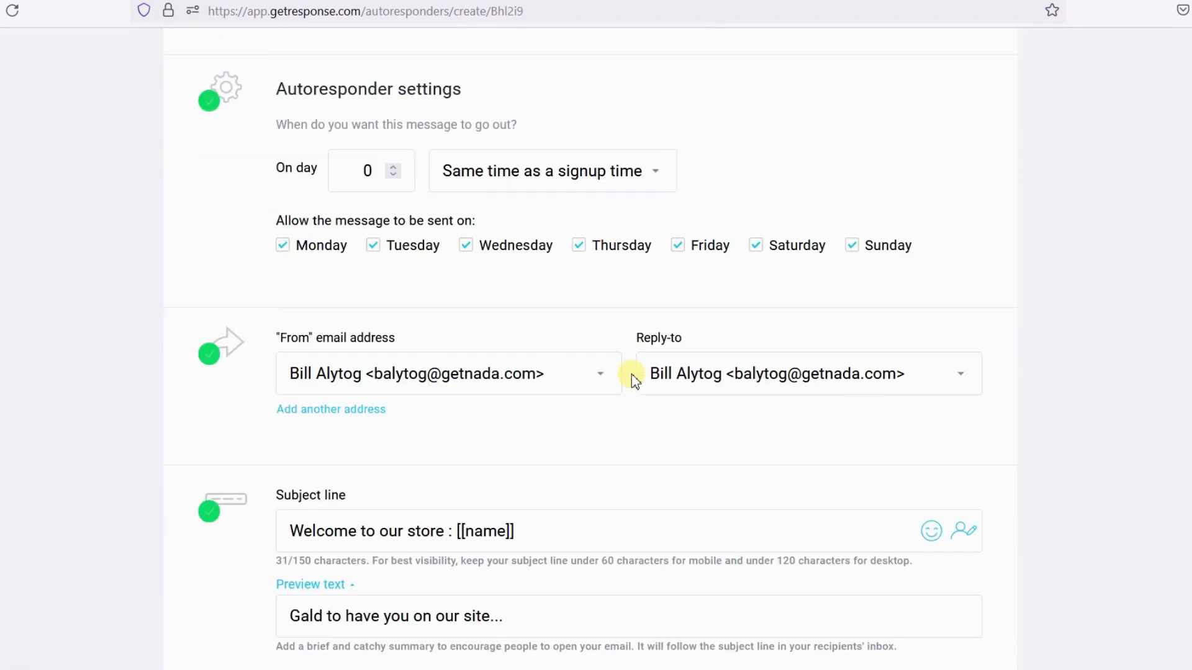
{"action": "scroll", "coordinate": [633, 379], "scroll_direction": "up", "scroll_amount": 4}
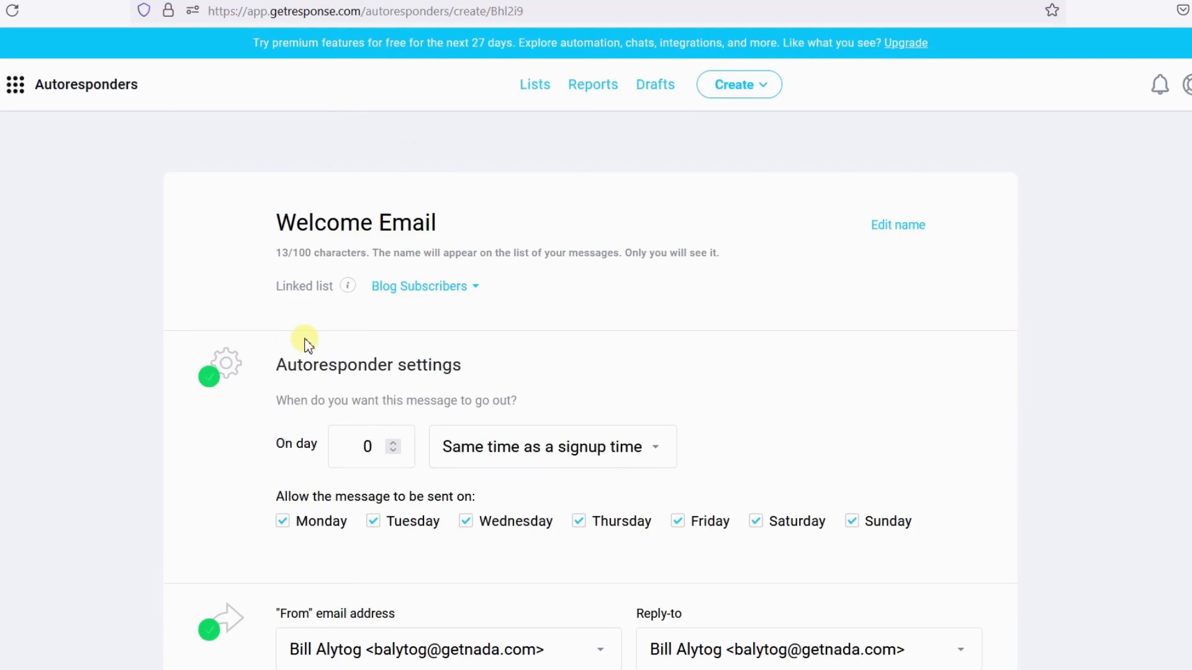
- Go to Landing pages and view the Signup page 1 landing page online
{"action": "left_click", "coordinate": [16, 85]}
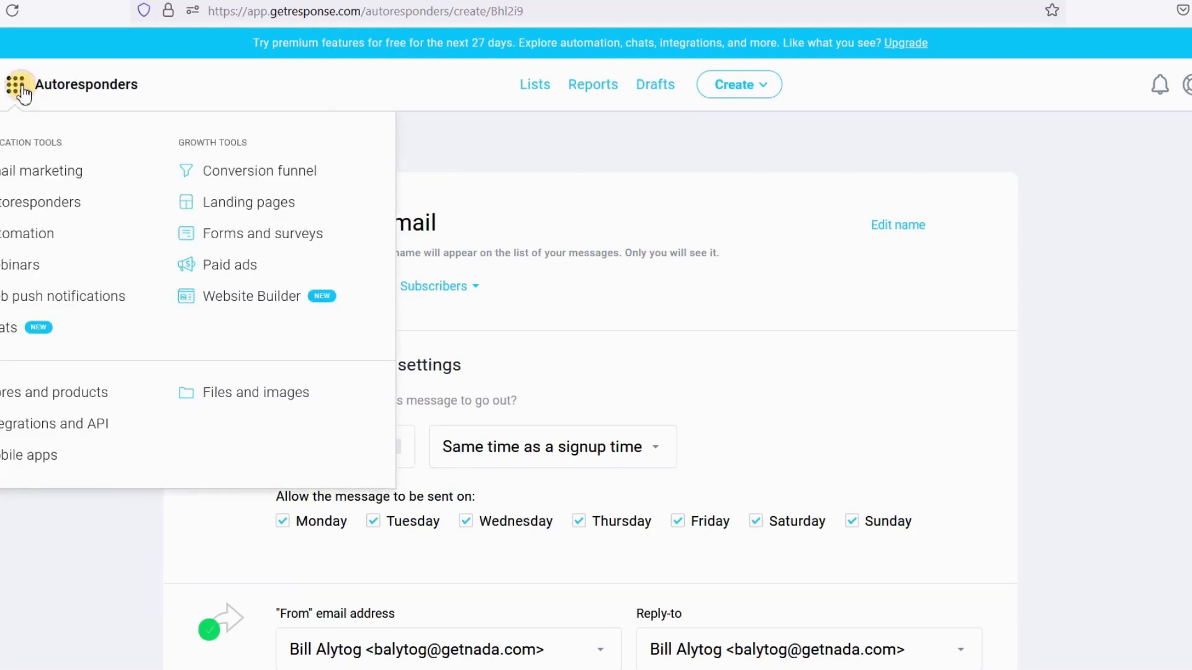
{"action": "left_click", "coordinate": [242, 205]}
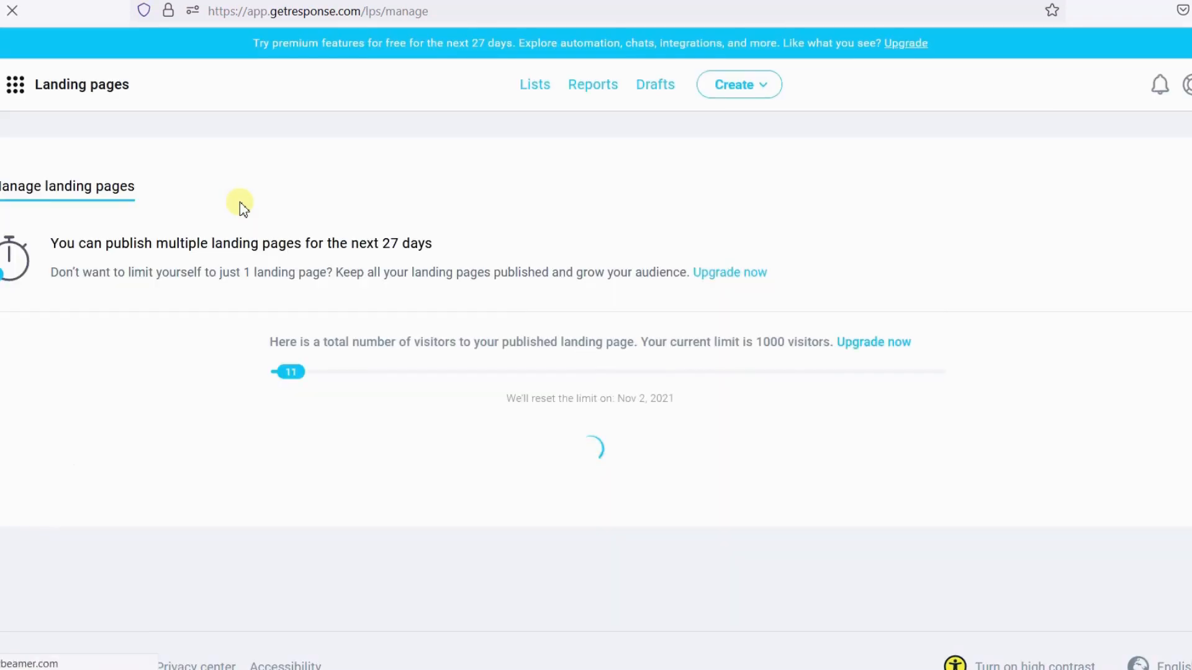
{"action": "scroll", "coordinate": [239, 203], "scroll_direction": "down", "scroll_amount": 5}
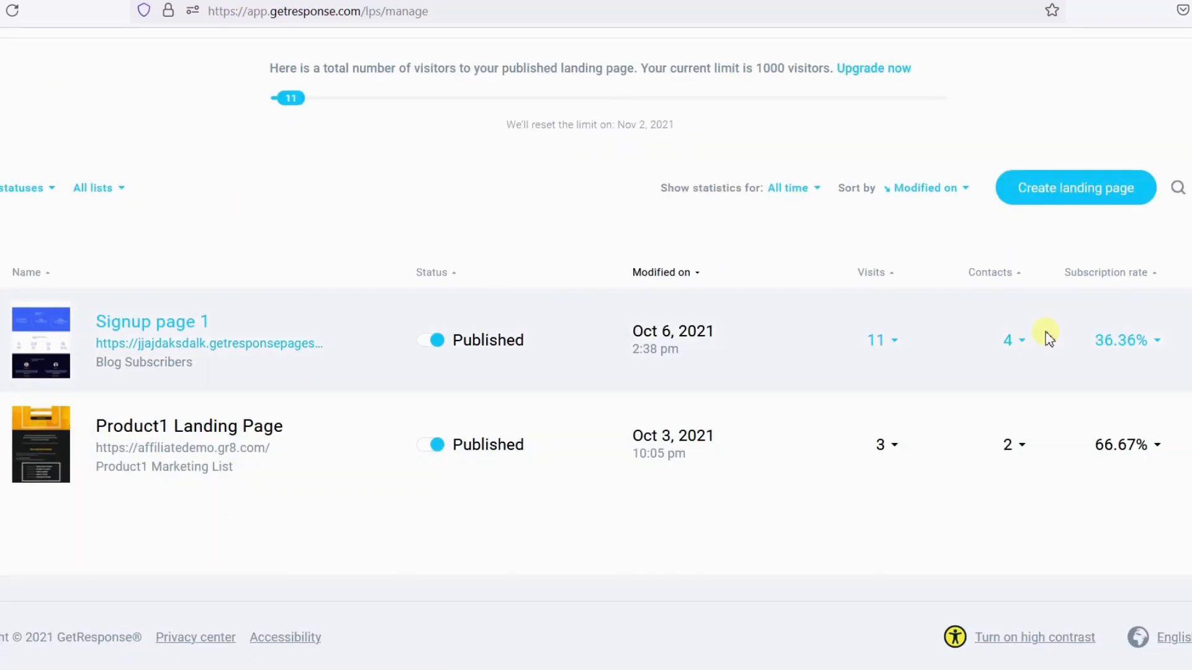
{"action": "left_click", "coordinate": [1181, 343]}
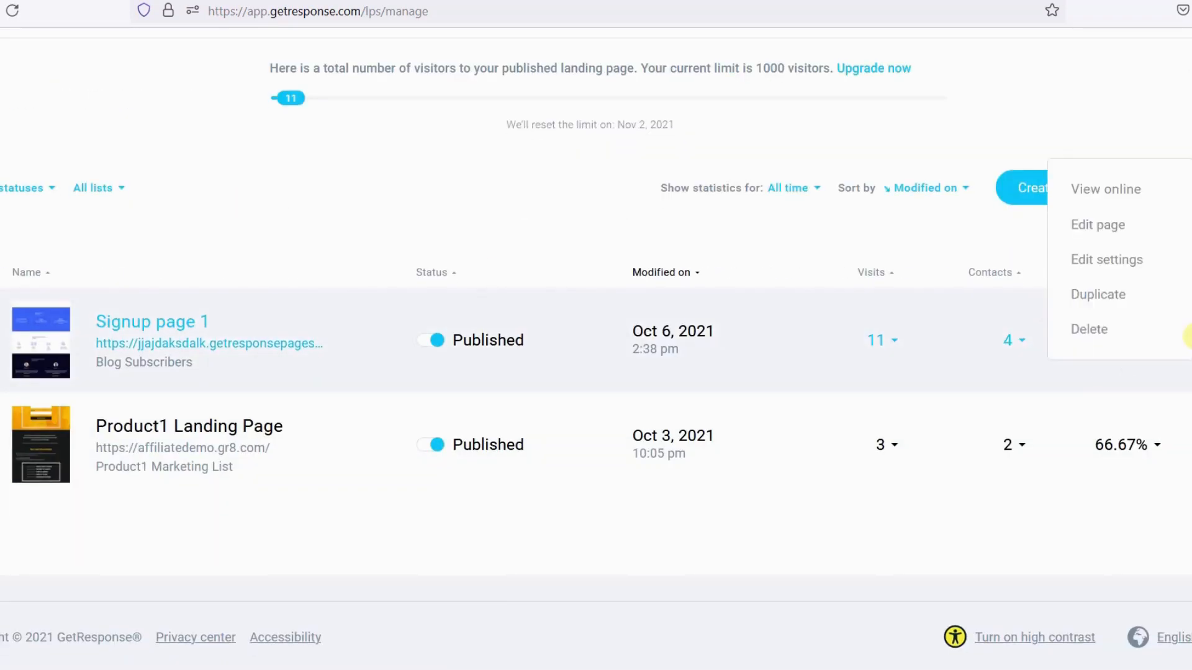
{"action": "left_click", "coordinate": [1123, 192]}
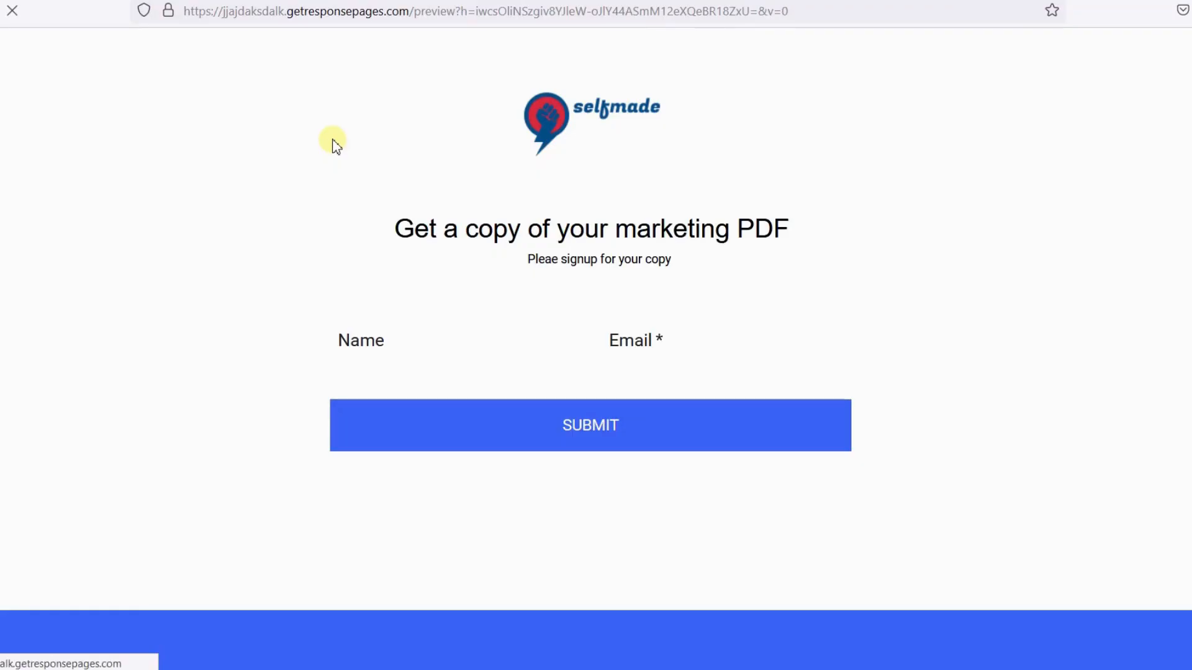
- Open the published URL link of Signup page 1 from the landing pages list
{"action": "left_click", "coordinate": [830, 17]}
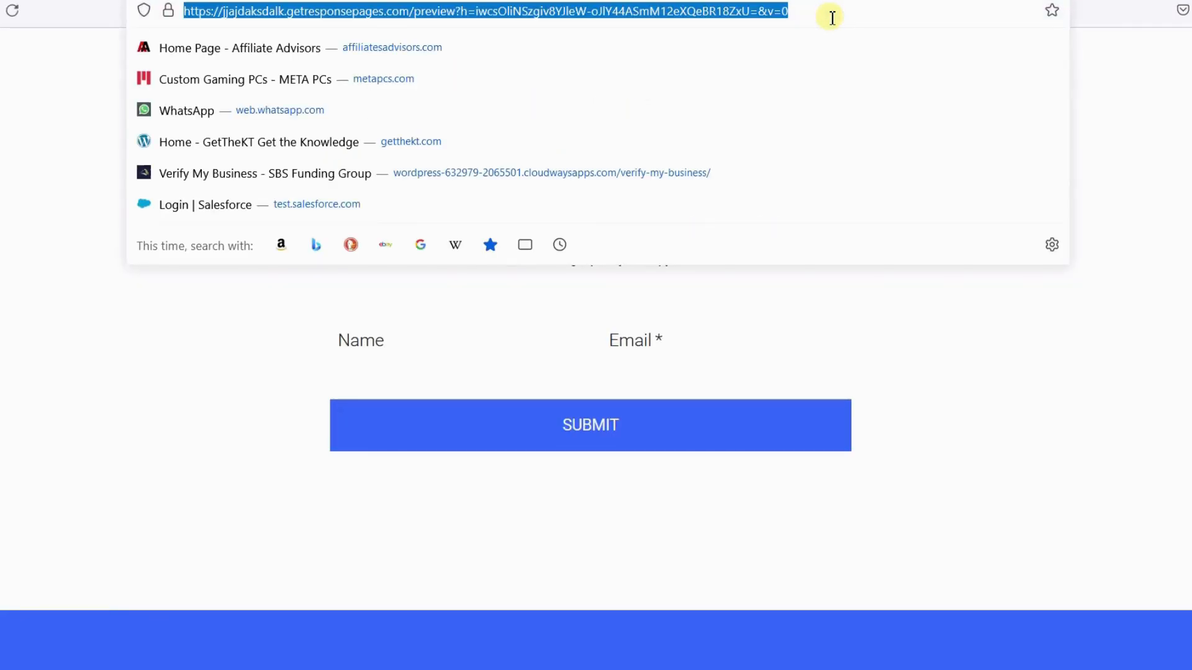
{"action": "left_click", "coordinate": [1079, 360]}
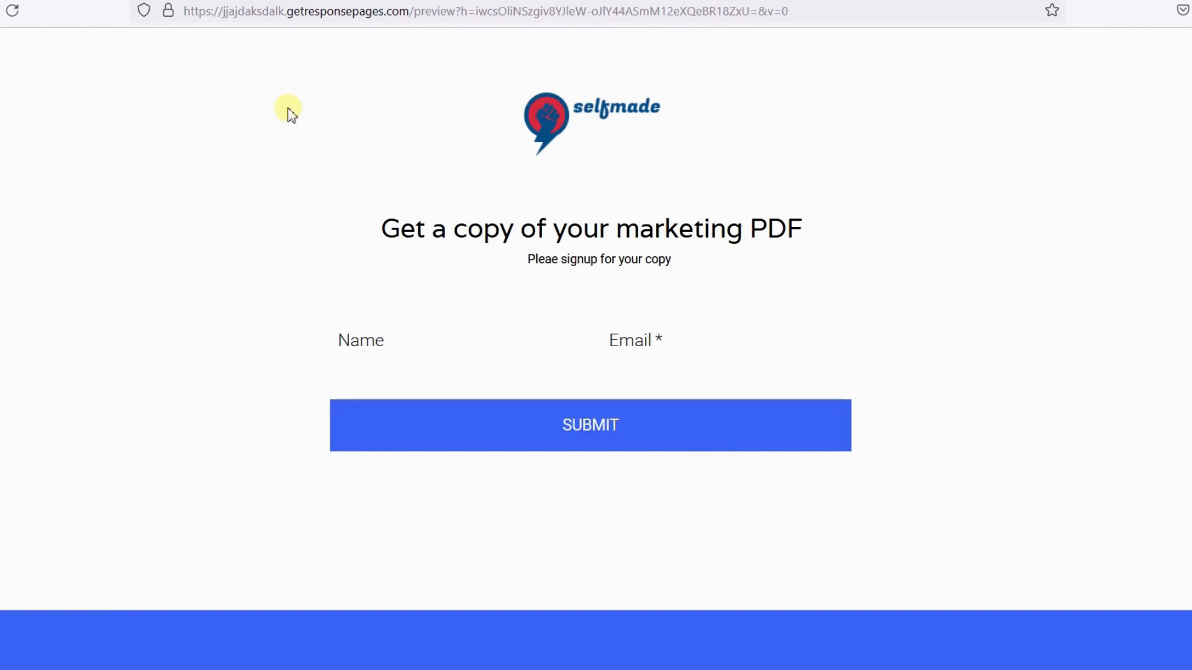
{"action": "left_click", "coordinate": [78, 1]}
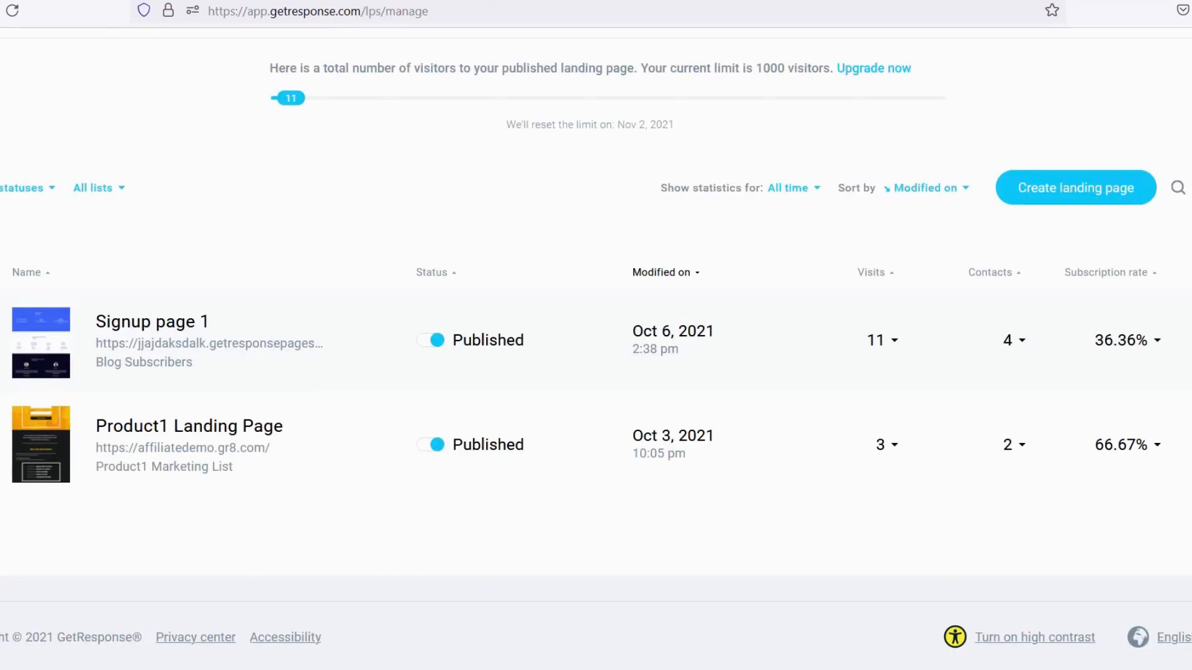
{"action": "right_click", "coordinate": [199, 349]}
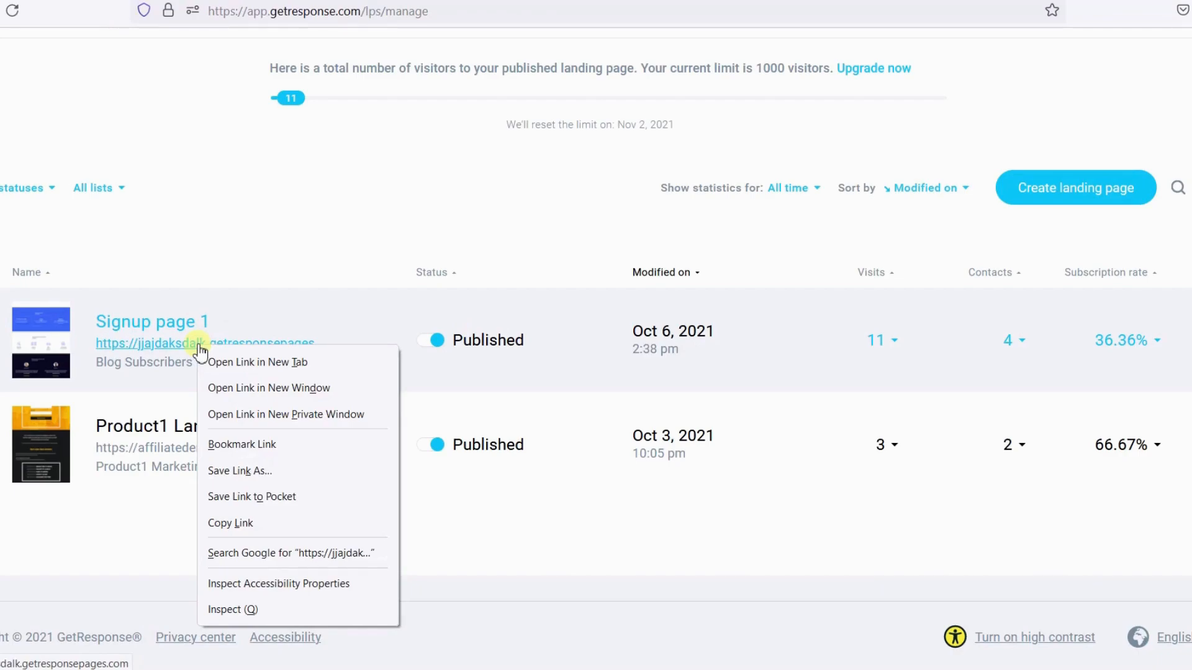
{"action": "left_click", "coordinate": [173, 348]}
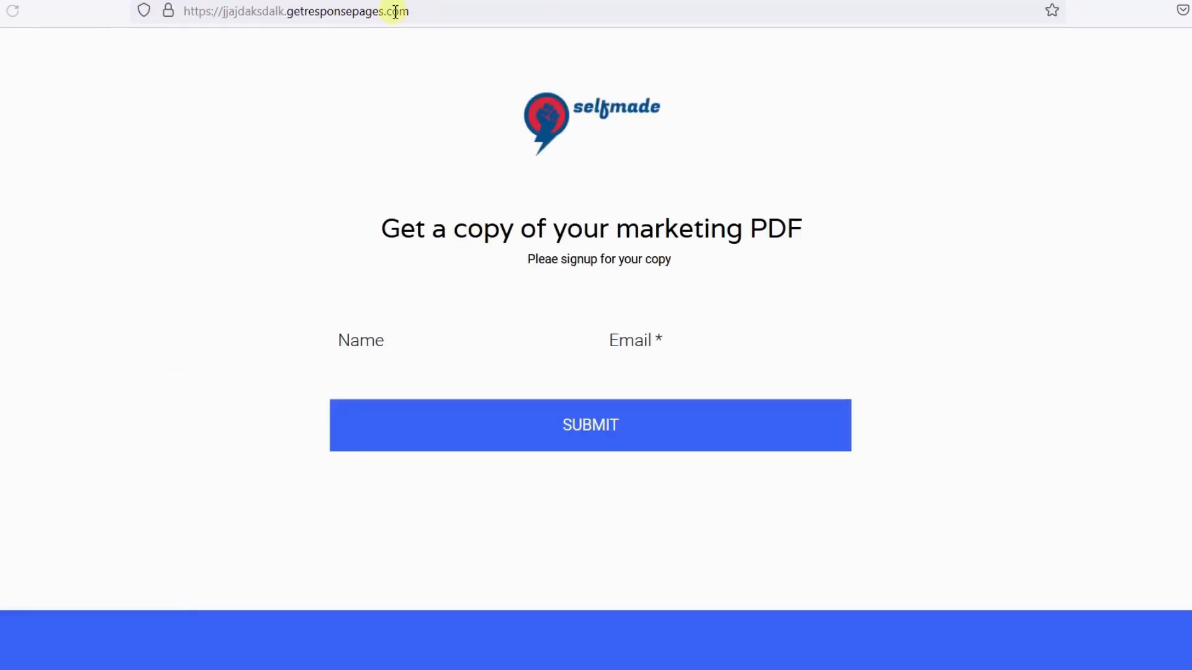
- Copy the landing page address and open it in the other browser window
{"action": "left_click", "coordinate": [442, 19]}
{"action": "key", "text": "ctrl+c"}
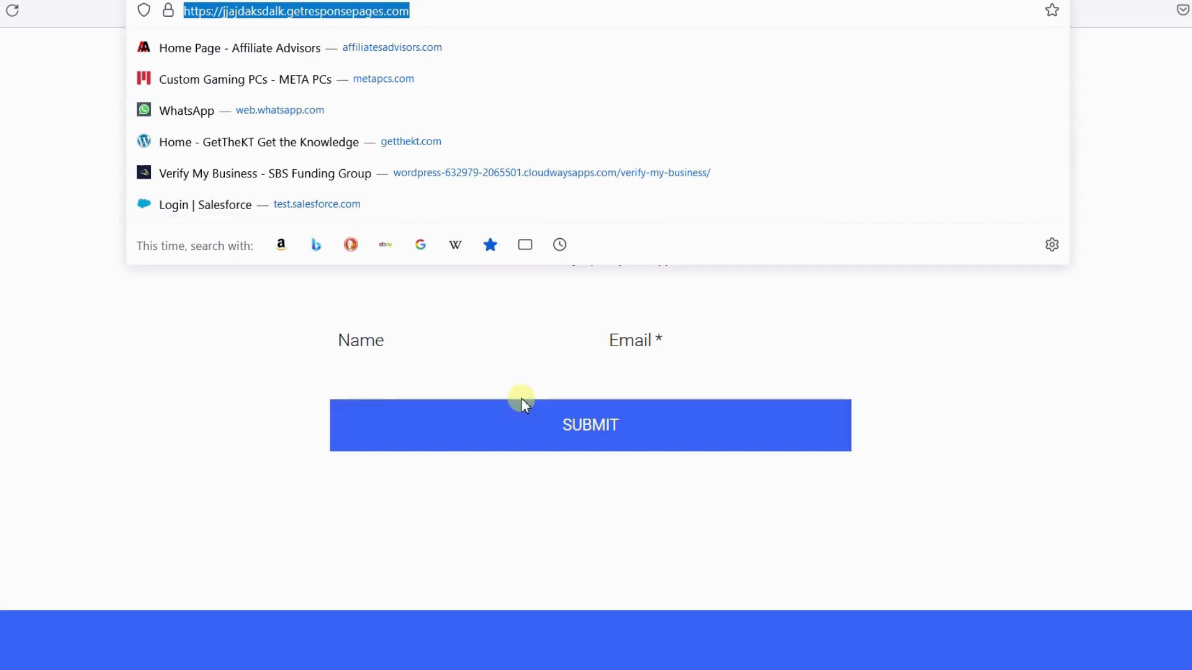
{"action": "left_click", "coordinate": [79, 401]}
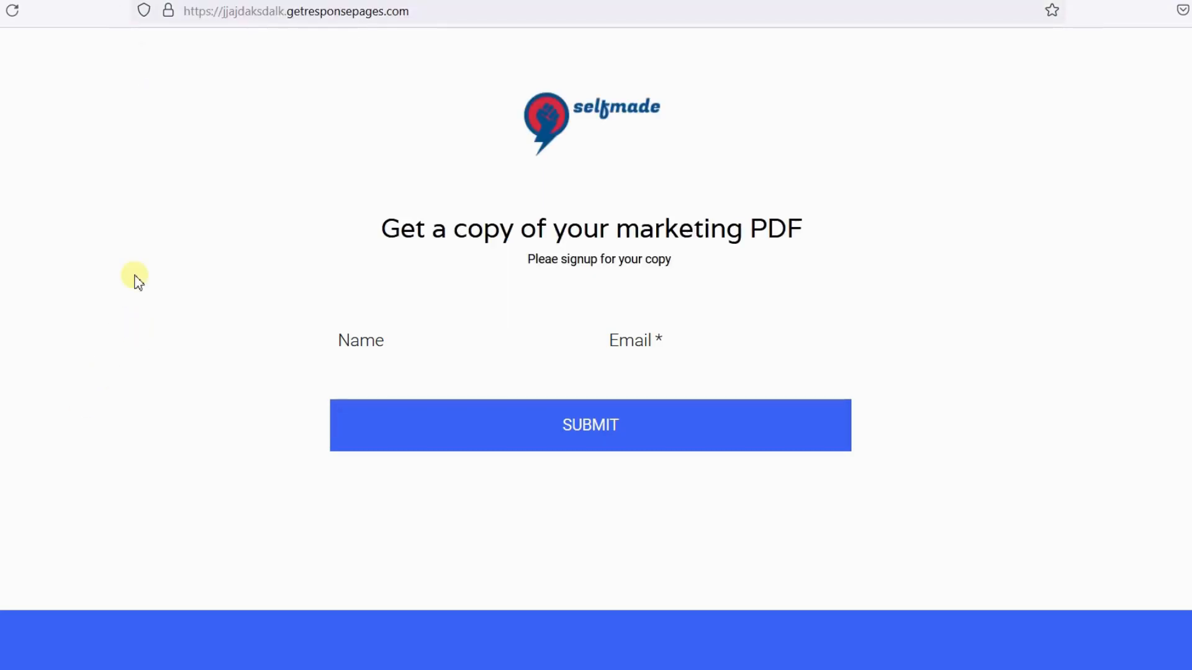
{"action": "left_click", "coordinate": [293, 6]}
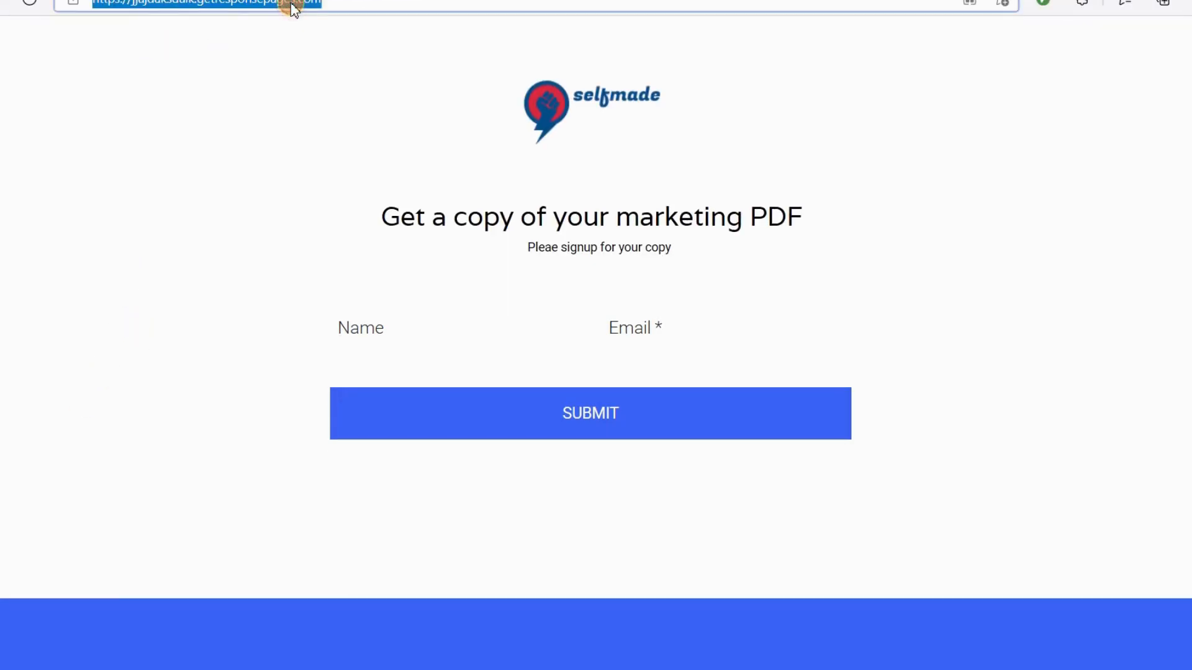
{"action": "key", "text": "ctrl+v"}
{"action": "key", "text": "Return"}
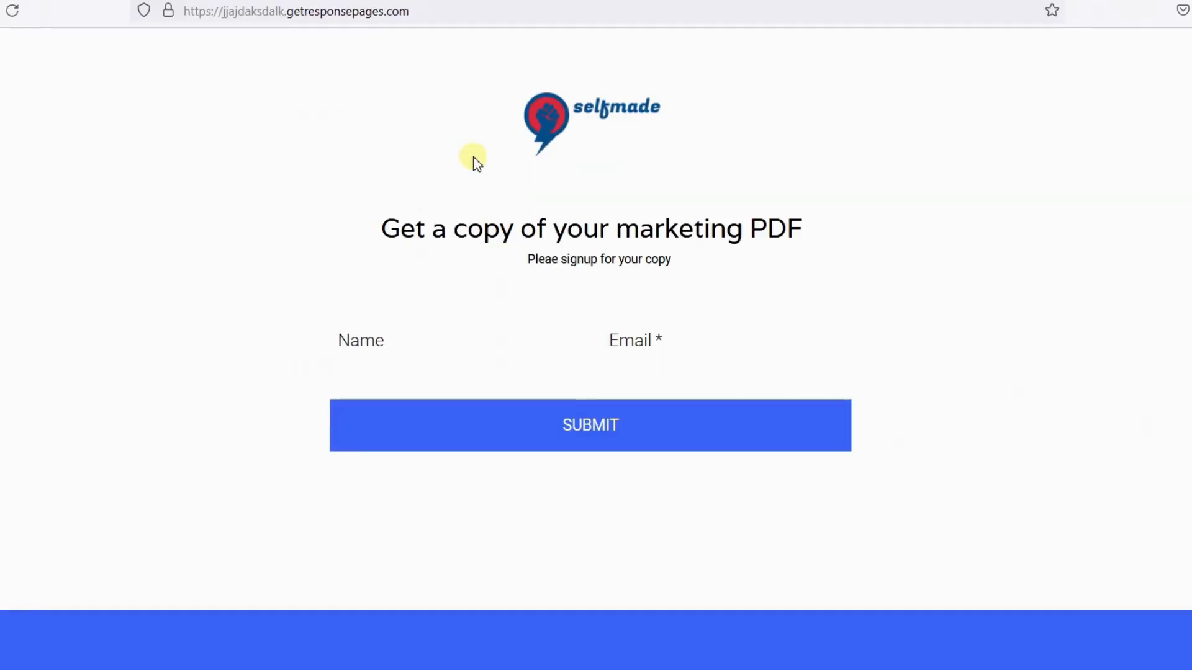
- Select and copy the temporary inbox's email address on the disposable mail site
{"action": "left_click", "coordinate": [741, 3]}
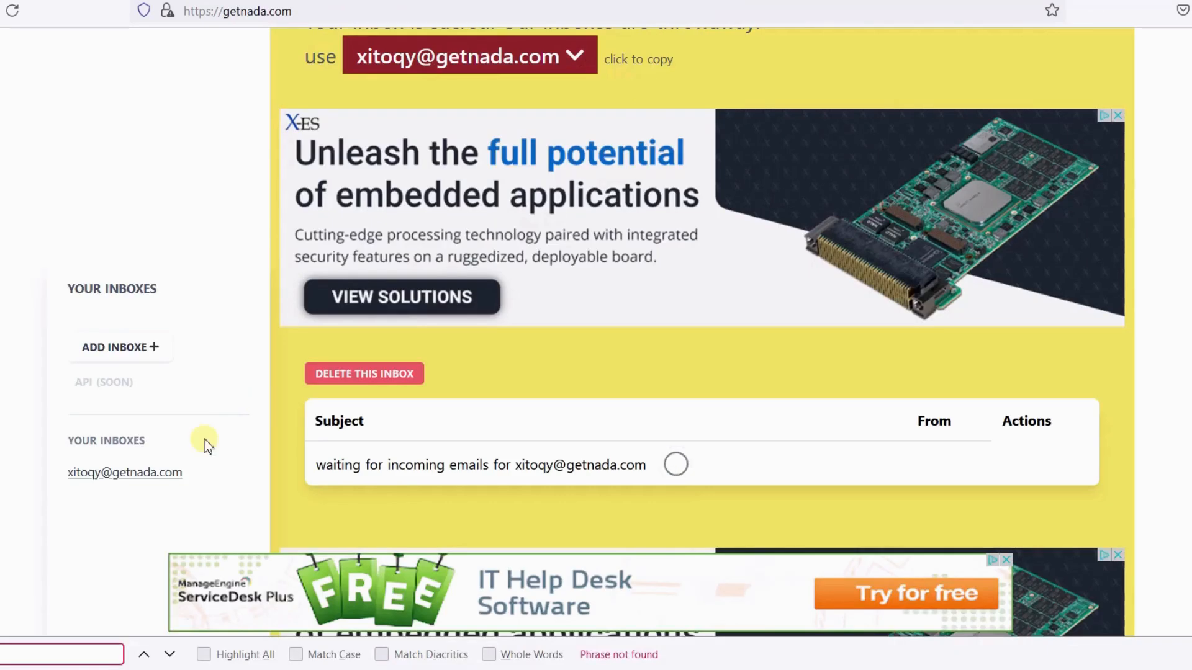
{"action": "scroll", "coordinate": [198, 472], "scroll_direction": "down", "scroll_amount": 2}
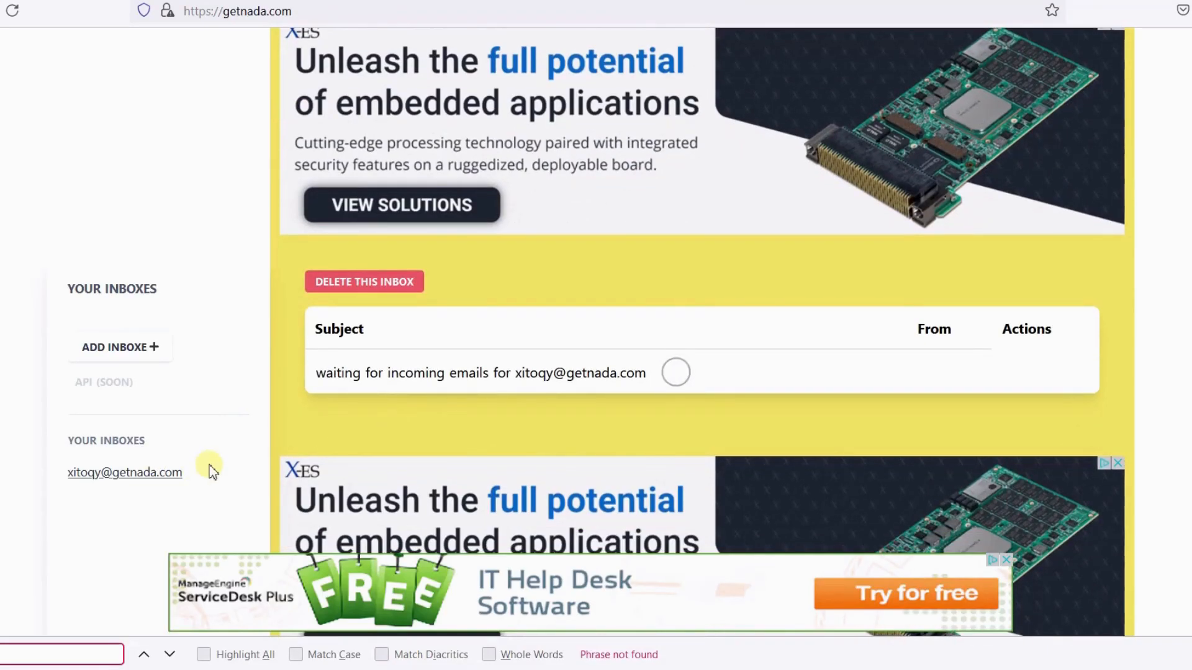
{"action": "left_click_drag", "start_coordinate": [515, 373], "coordinate": [648, 372]}
{"action": "key", "text": "ctrl+c"}
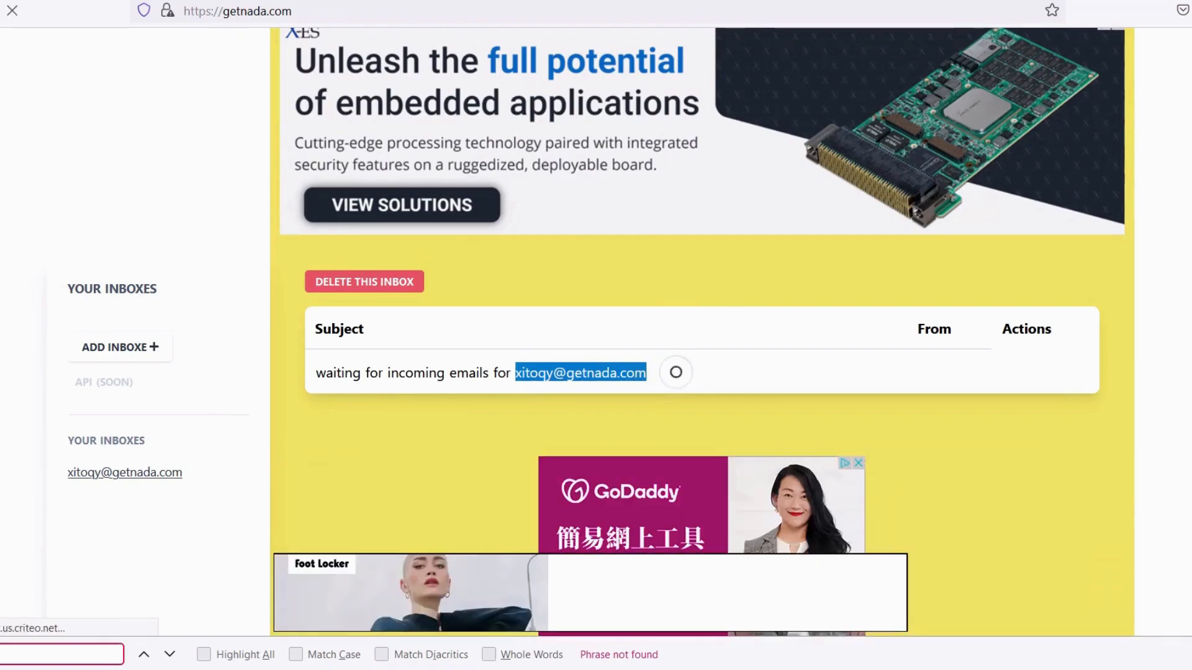
- Fill the landing page signup form with a subscriber name and the pasted email address, and submit it
{"action": "key", "text": "alt+Tab"}
{"action": "left_click", "coordinate": [404, 347]}
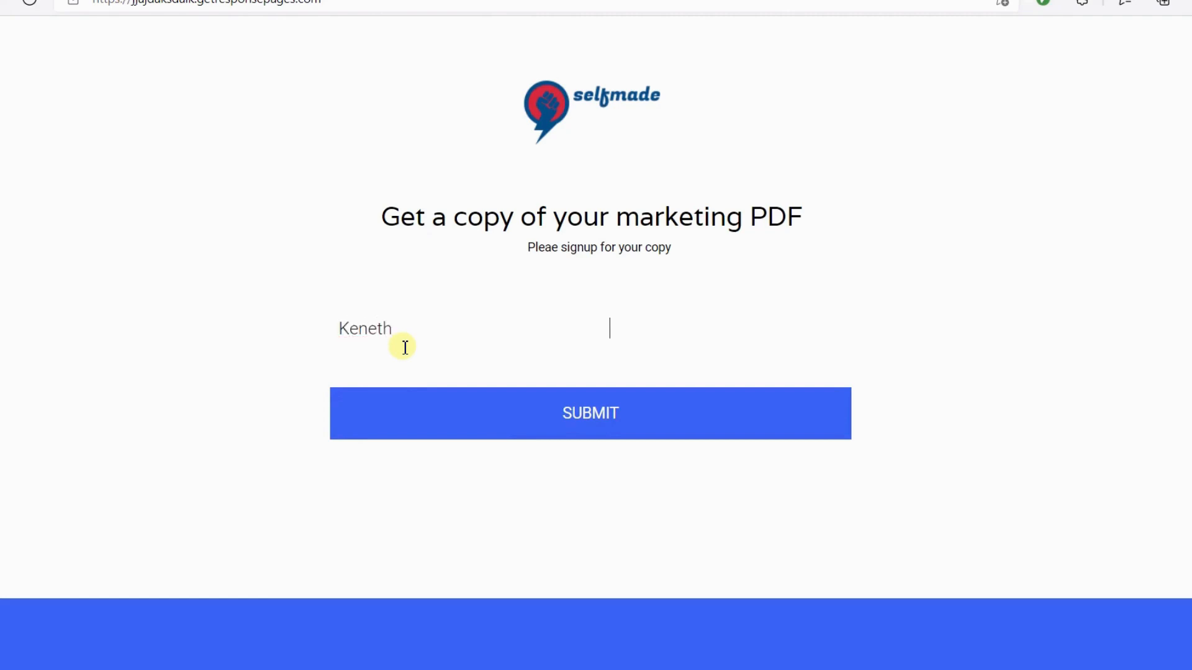
{"action": "key", "text": "shift+Tab"}
{"action": "left_click", "coordinate": [405, 347]}
{"action": "key", "text": "Tab"}
{"action": "key", "text": "ctrl+v"}
{"action": "left_click", "coordinate": [489, 371]}
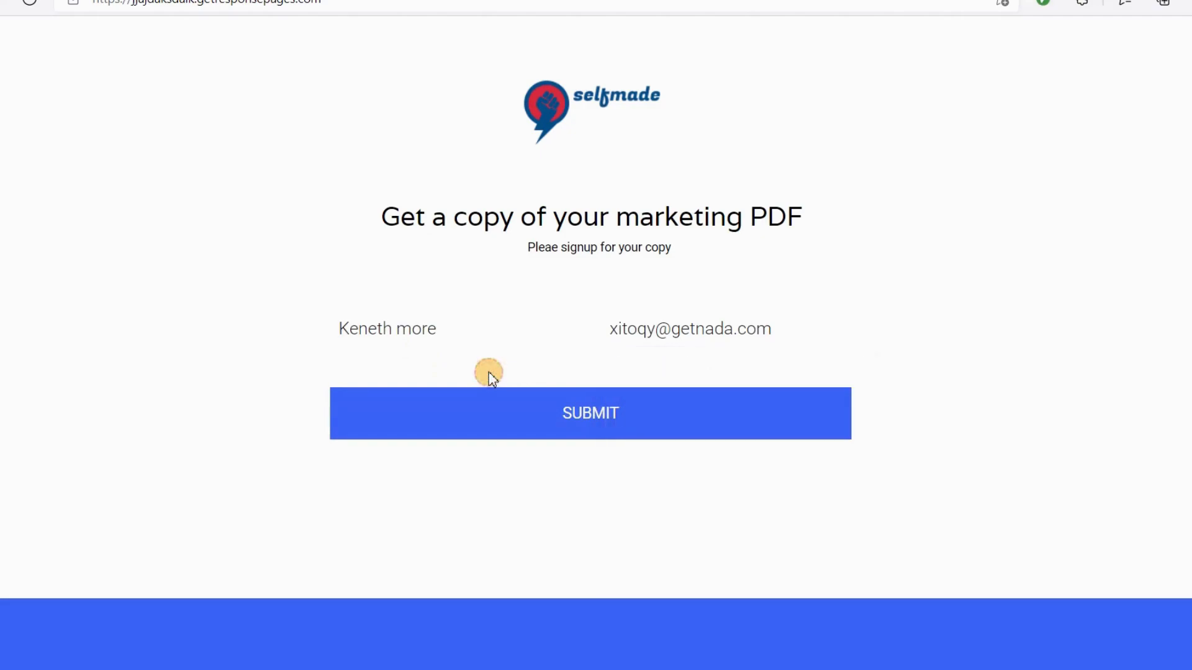
{"action": "left_click", "coordinate": [588, 429]}
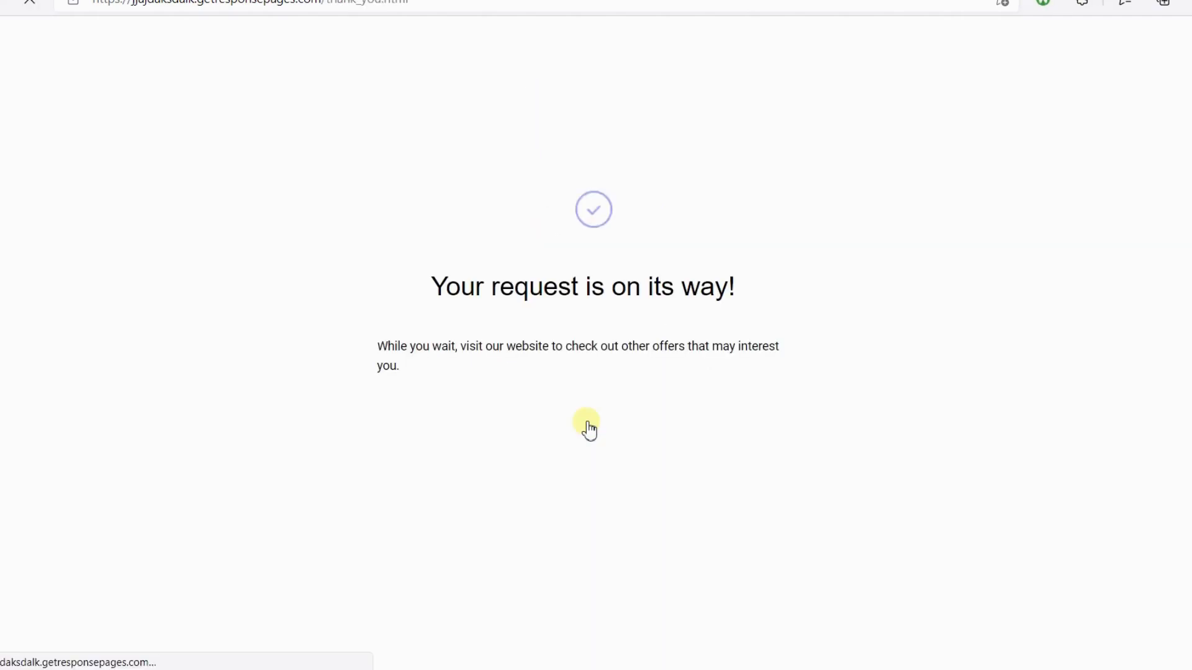
- Open the received welcome email in the temporary inbox and examine its personalised content
{"action": "left_click_drag", "start_coordinate": [430, 293], "coordinate": [848, 316]}
{"action": "left_click_drag", "start_coordinate": [435, 283], "coordinate": [772, 291]}
{"action": "left_click", "coordinate": [695, 301]}
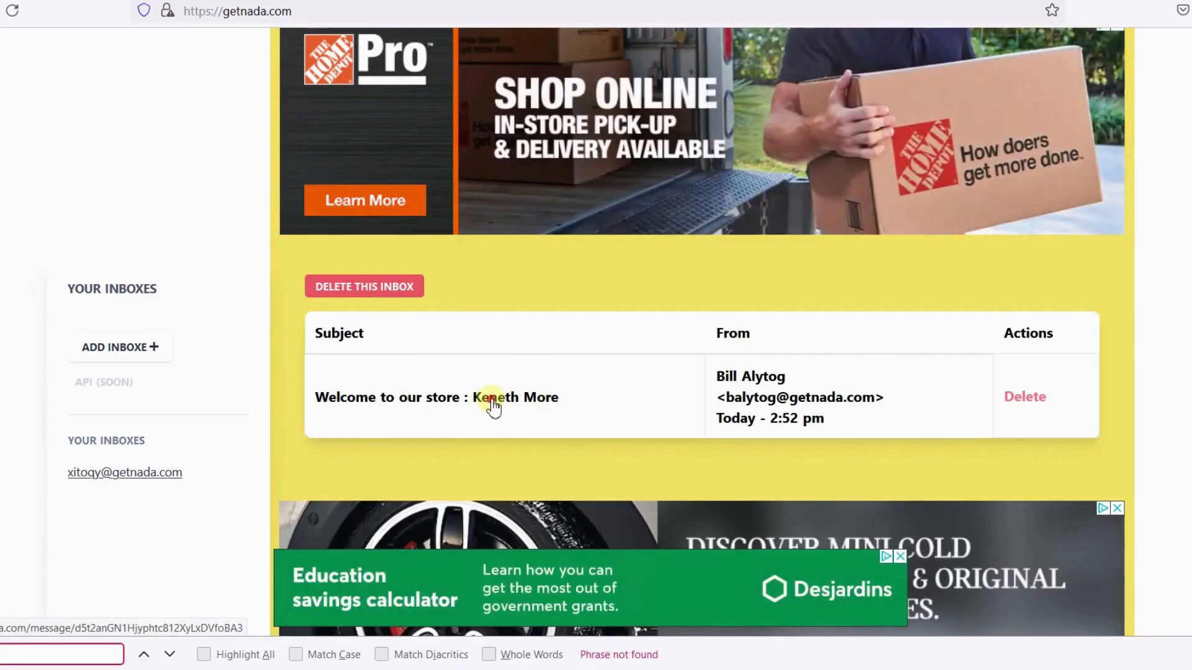
{"action": "left_click", "coordinate": [494, 404]}
{"action": "scroll", "coordinate": [490, 402], "scroll_direction": "down", "scroll_amount": 5}
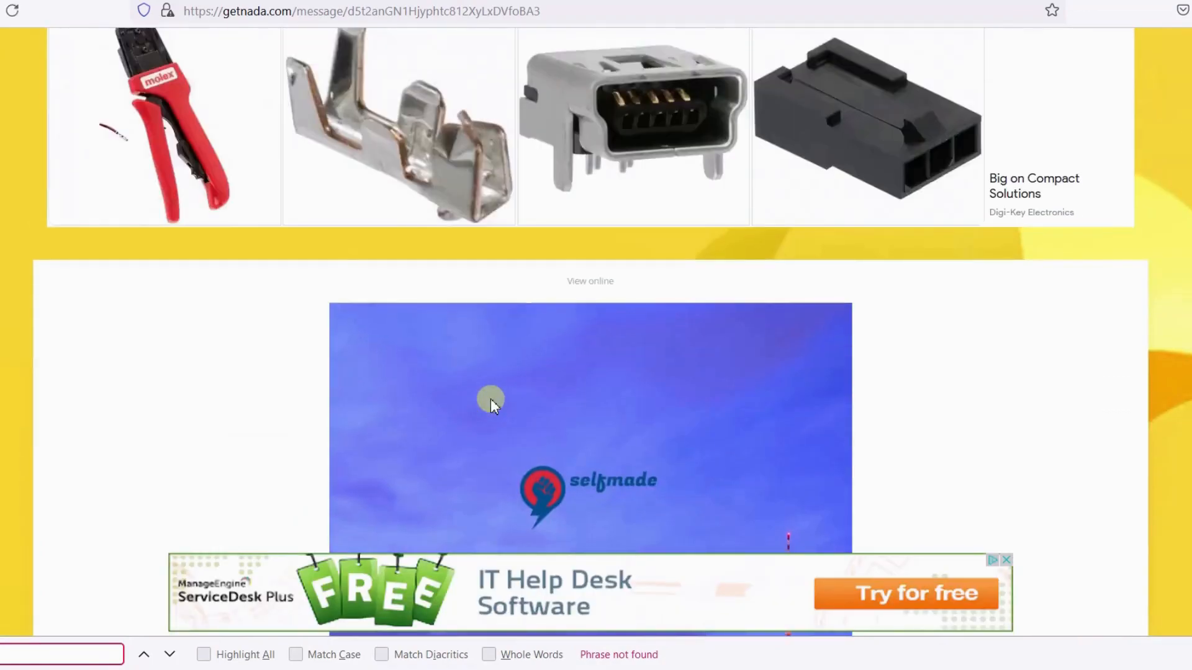
{"action": "scroll", "coordinate": [490, 398], "scroll_direction": "down", "scroll_amount": 5}
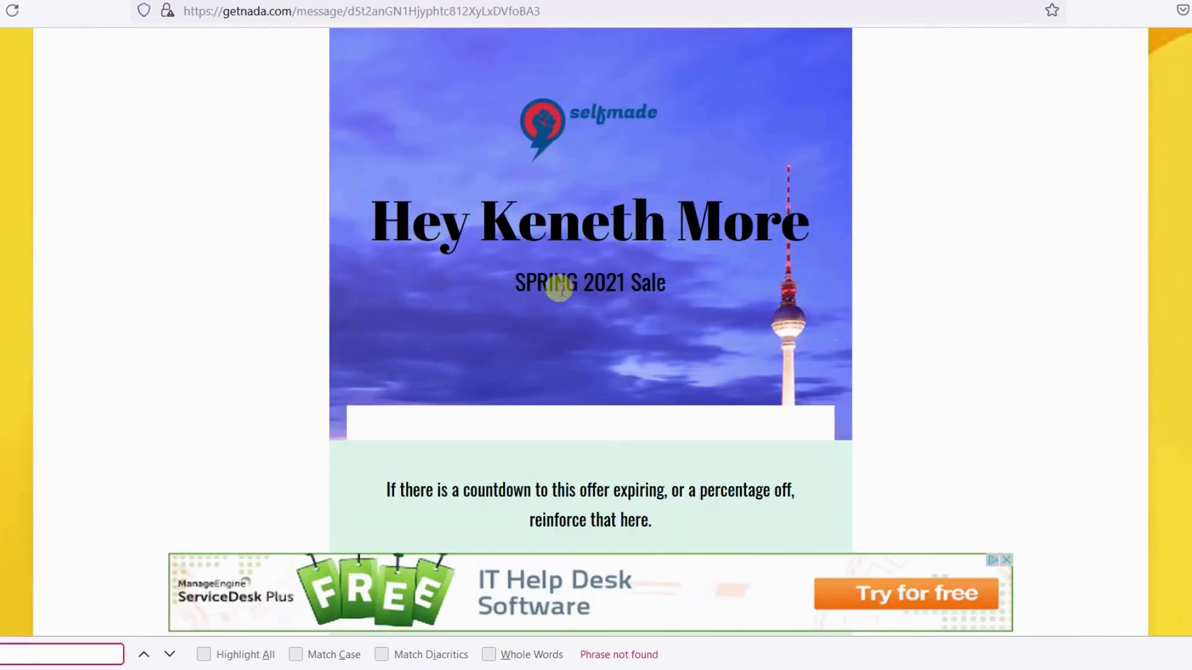
{"action": "triple_click", "coordinate": [524, 284]}
{"action": "scroll", "coordinate": [684, 412], "scroll_direction": "down", "scroll_amount": 4}
{"action": "scroll", "coordinate": [682, 416], "scroll_direction": "up", "scroll_amount": 6}
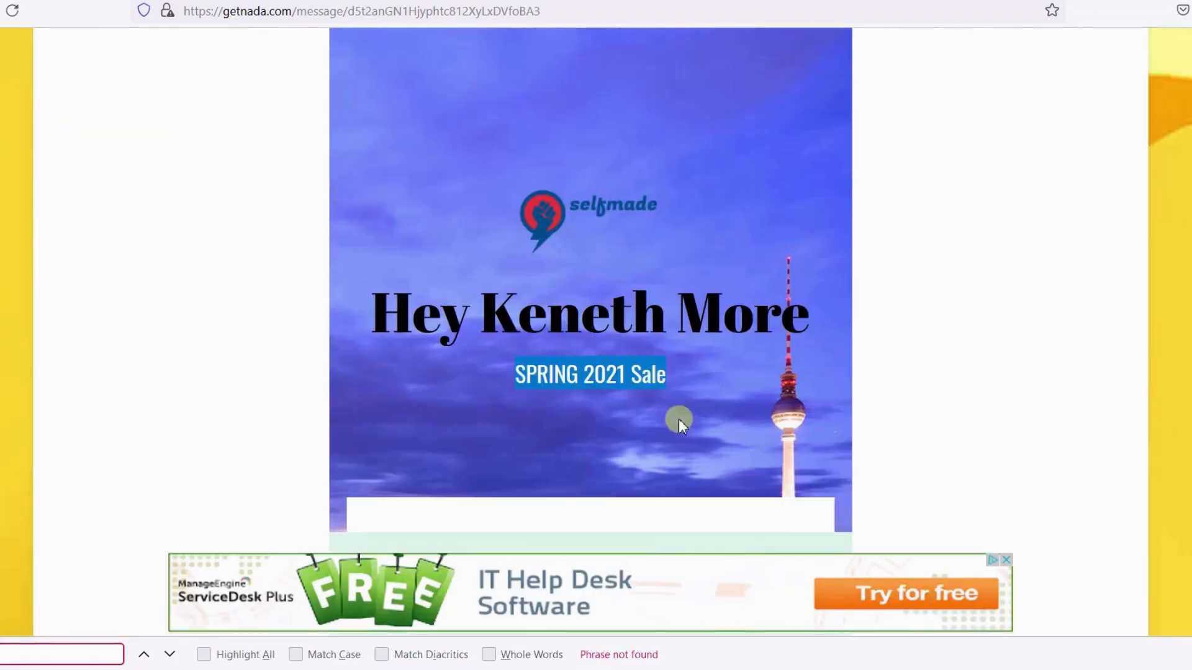
{"action": "left_click_drag", "start_coordinate": [485, 313], "coordinate": [872, 350]}
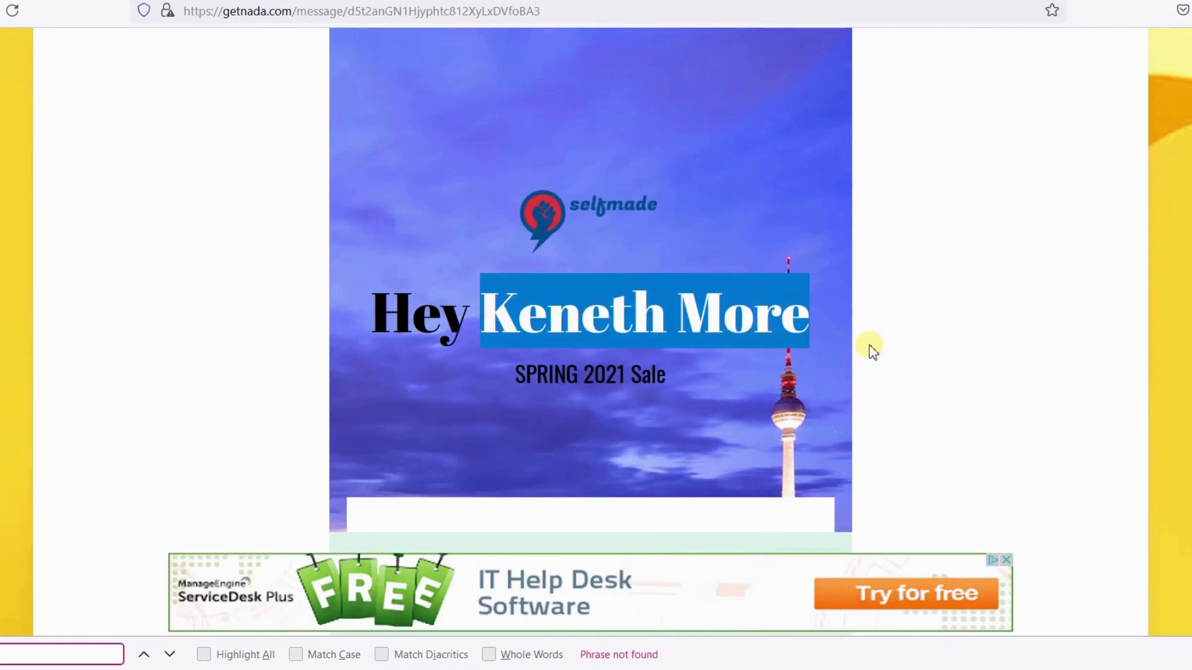
{"action": "scroll", "coordinate": [653, 388], "scroll_direction": "up", "scroll_amount": 2}
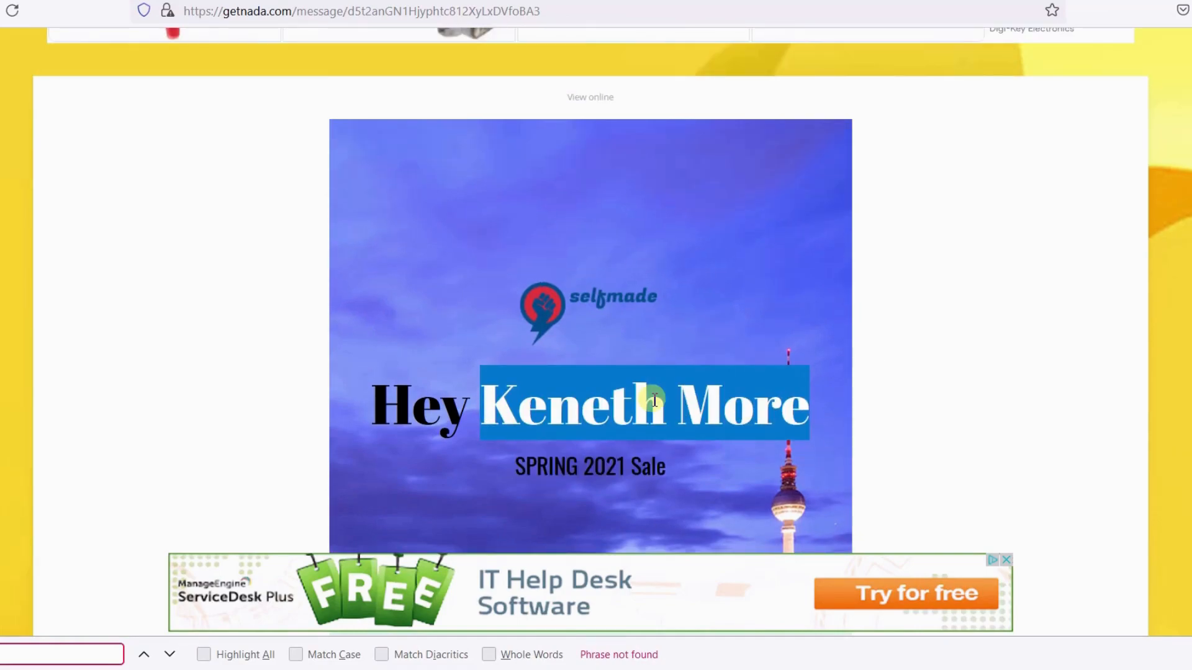
{"action": "scroll", "coordinate": [654, 401], "scroll_direction": "up", "scroll_amount": 3}
{"action": "scroll", "coordinate": [654, 401], "scroll_direction": "down", "scroll_amount": 3}
{"action": "scroll", "coordinate": [654, 400], "scroll_direction": "down", "scroll_amount": 2}
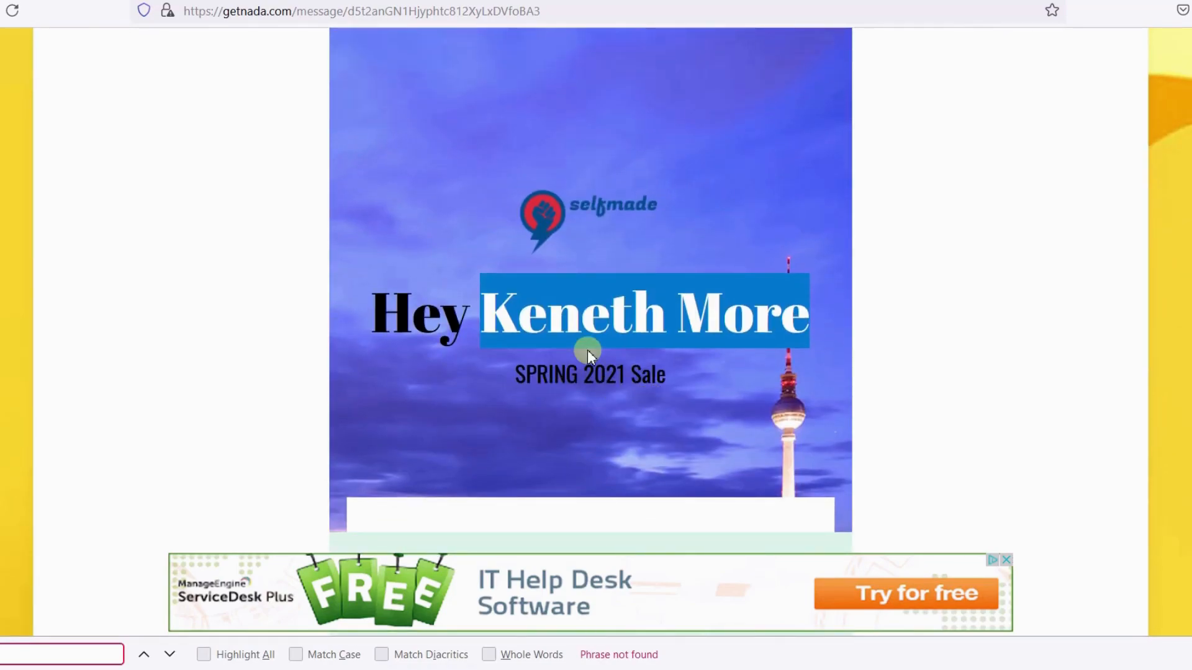
{"action": "scroll", "coordinate": [587, 351], "scroll_direction": "up", "scroll_amount": 6}
{"action": "scroll", "coordinate": [587, 351], "scroll_direction": "up", "scroll_amount": 2}
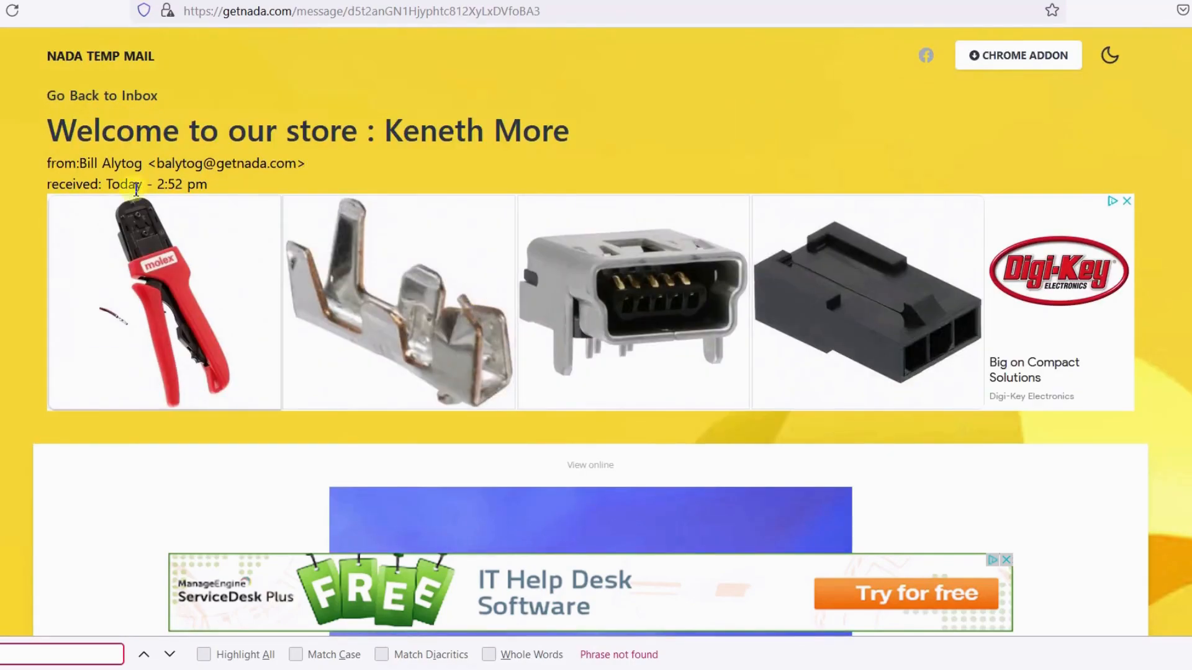
{"action": "left_click", "coordinate": [97, 98]}
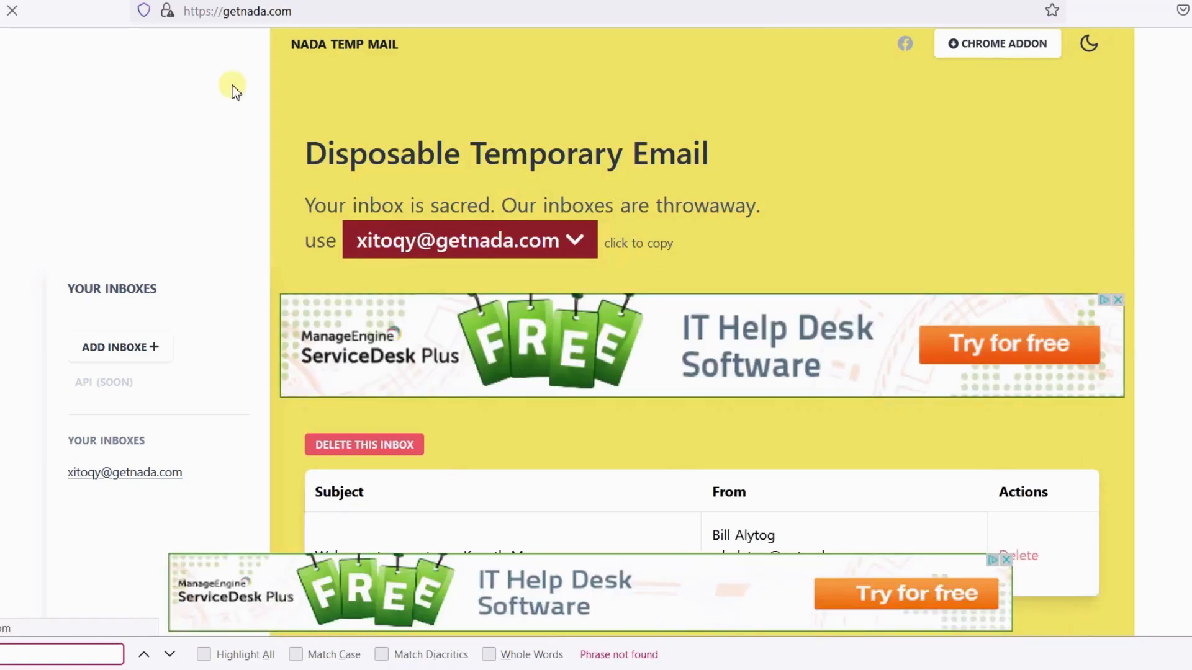
- Go to Lists and open the contacts of the Blog Subscribers list
{"action": "left_click", "coordinate": [84, 1]}
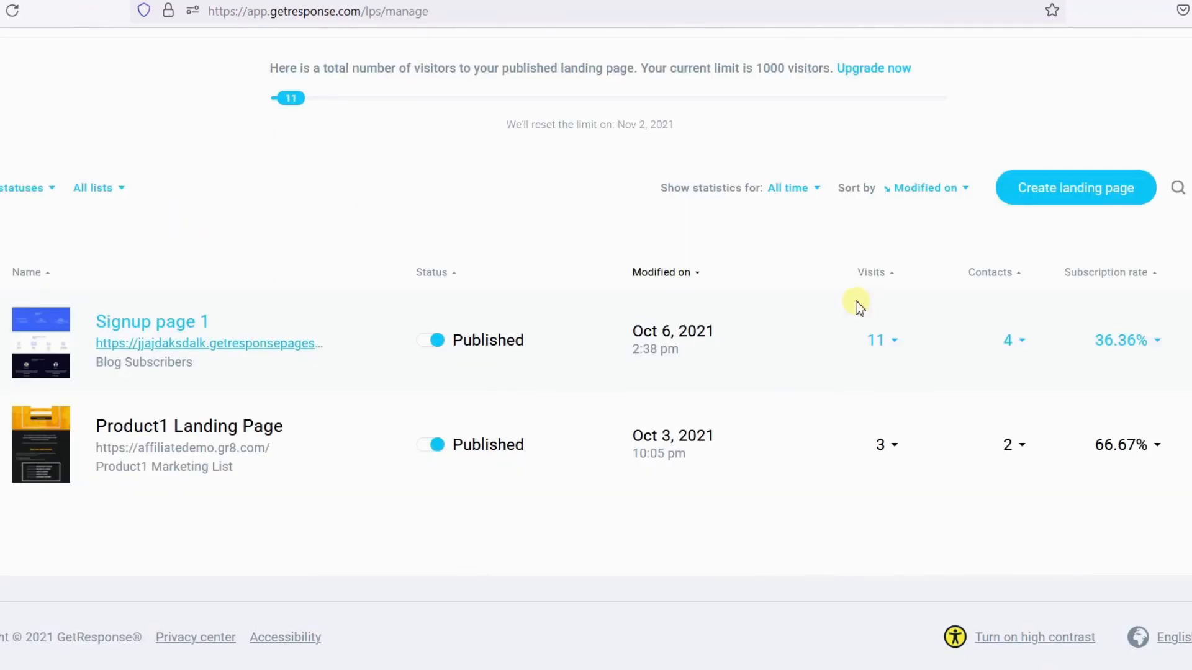
{"action": "scroll", "coordinate": [240, 239], "scroll_direction": "up", "scroll_amount": 5}
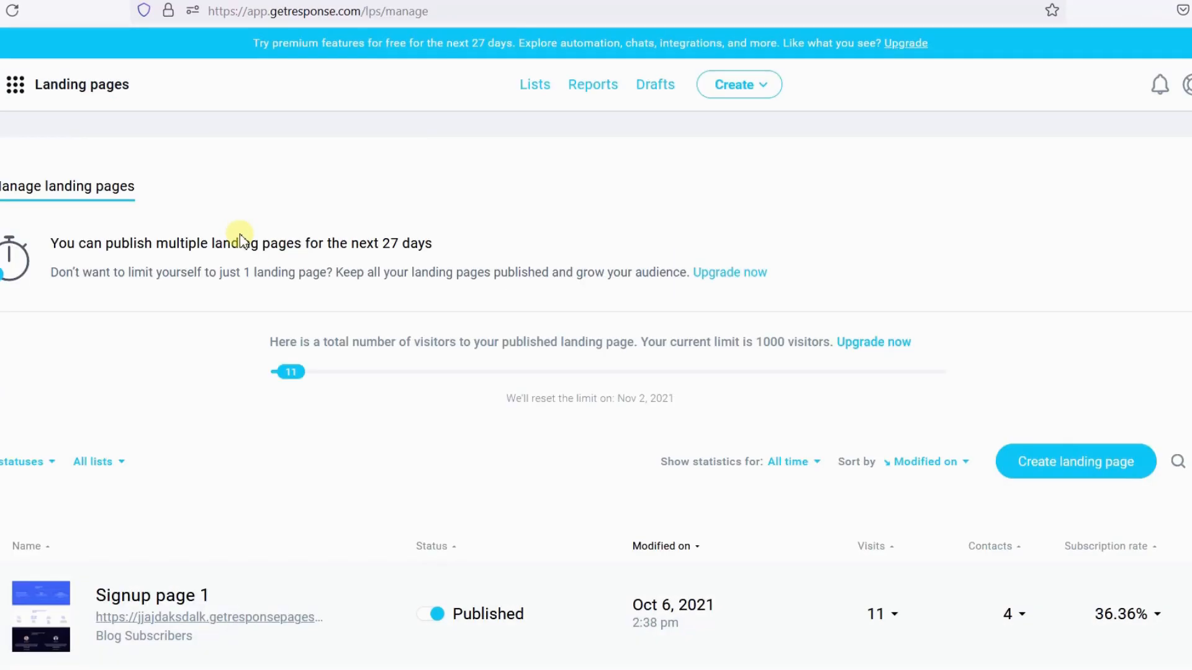
{"action": "left_click", "coordinate": [67, 1]}
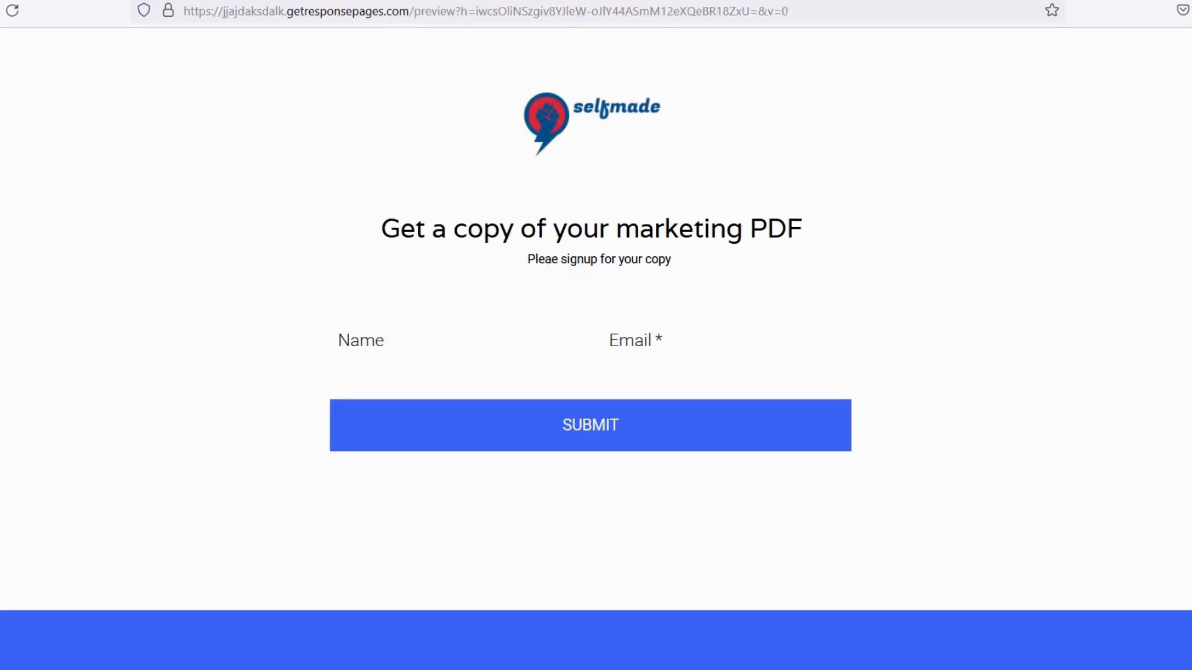
{"action": "left_click", "coordinate": [186, 1]}
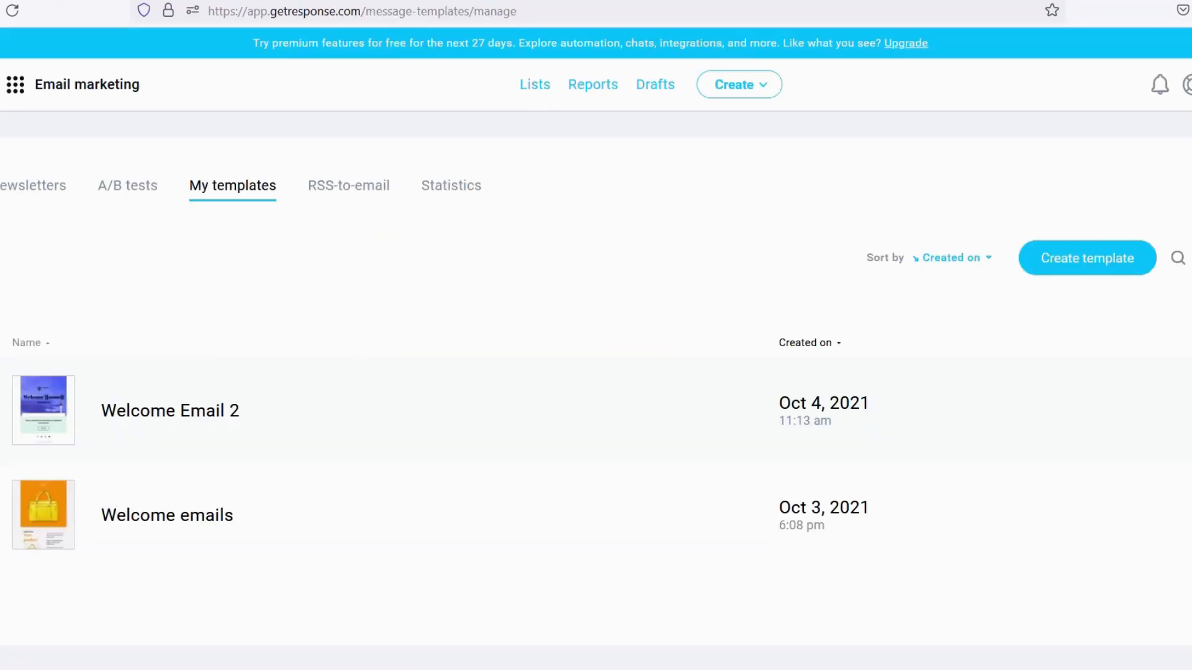
{"action": "left_click", "coordinate": [15, 85]}
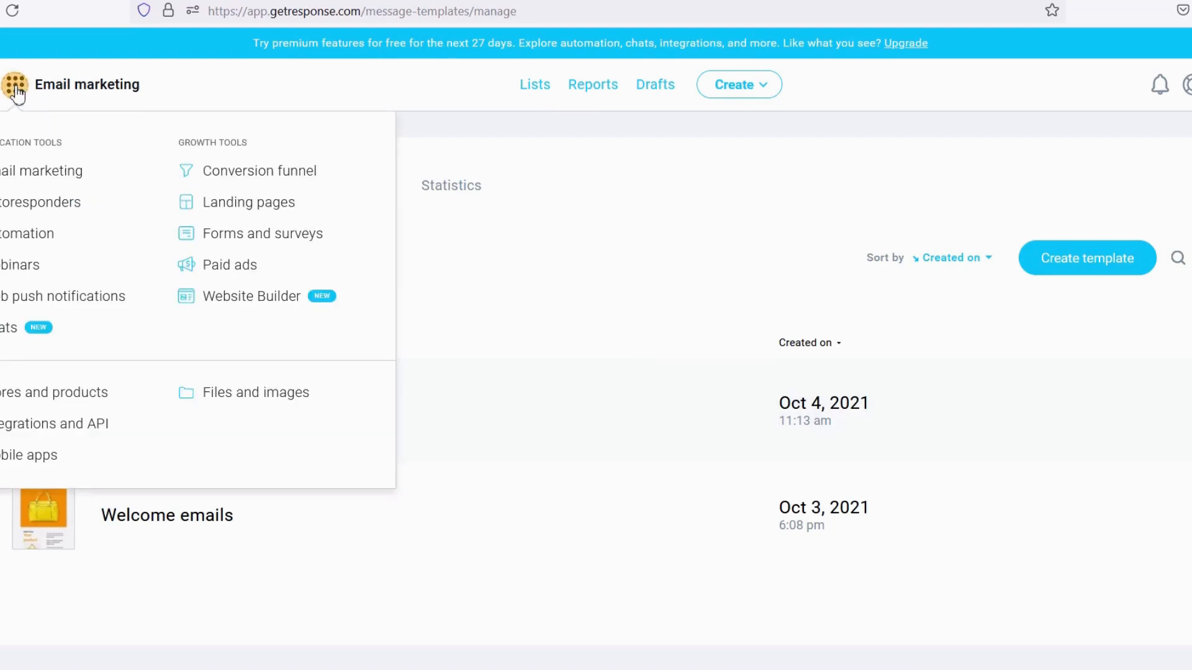
{"action": "left_click", "coordinate": [533, 87]}
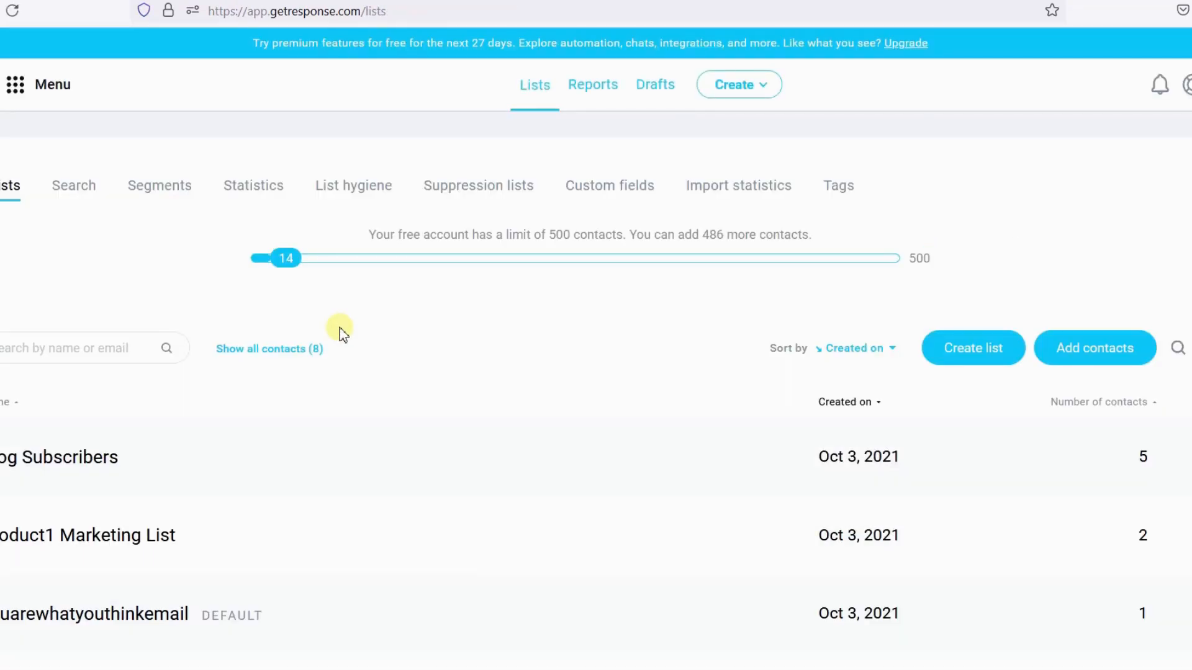
{"action": "left_click", "coordinate": [25, 462]}
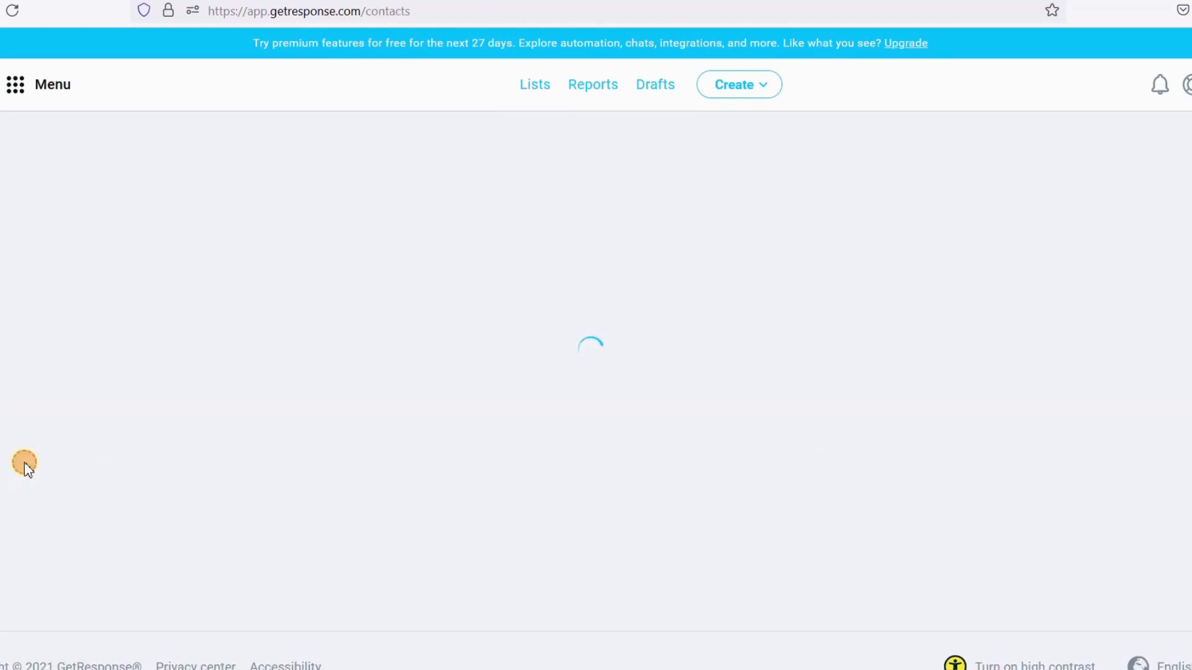
- Open the newly subscribed contact's details page
{"action": "scroll", "coordinate": [186, 354], "scroll_direction": "down", "scroll_amount": 5}
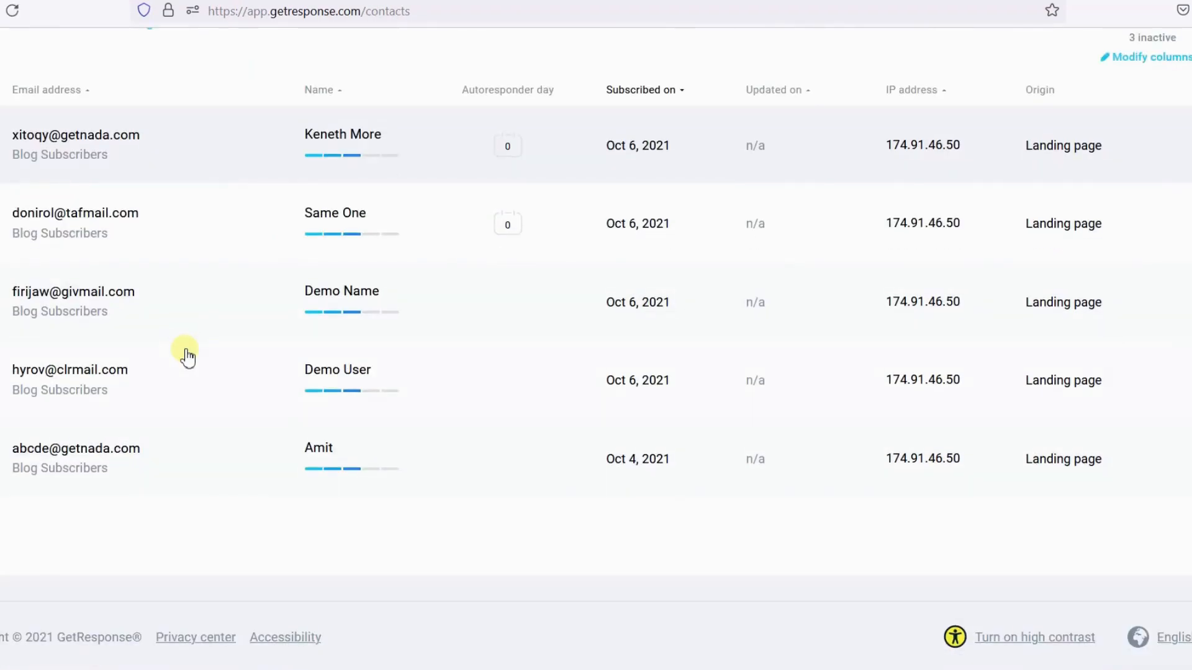
{"action": "scroll", "coordinate": [238, 548], "scroll_direction": "up", "scroll_amount": 2}
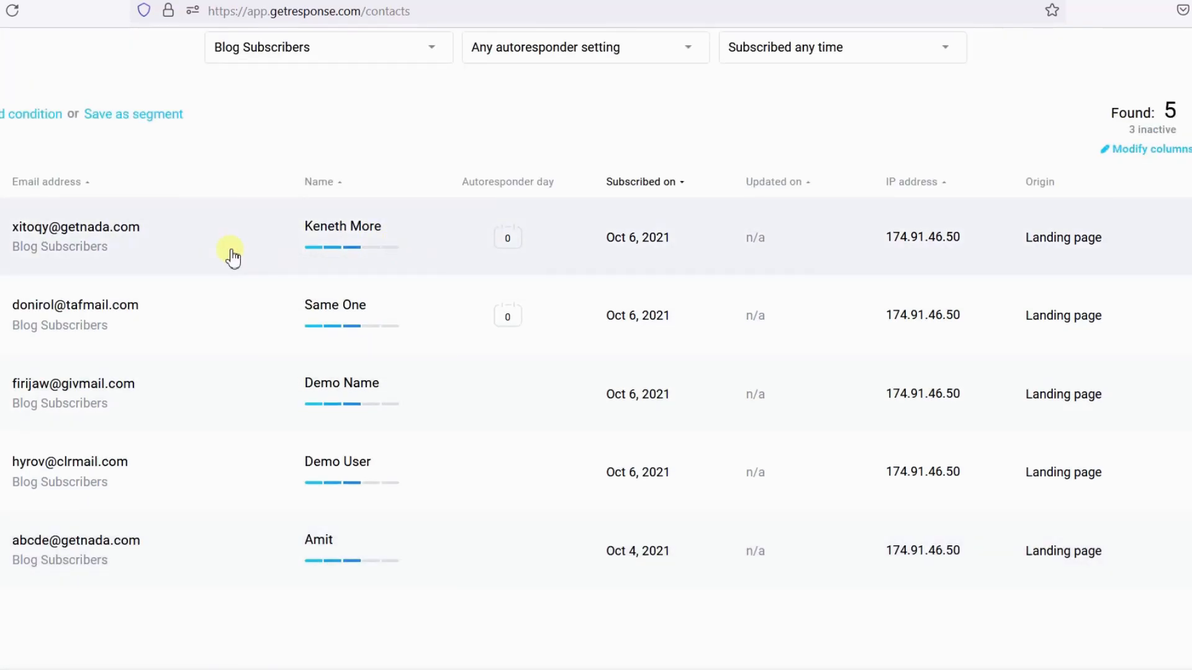
{"action": "left_click", "coordinate": [113, 247]}
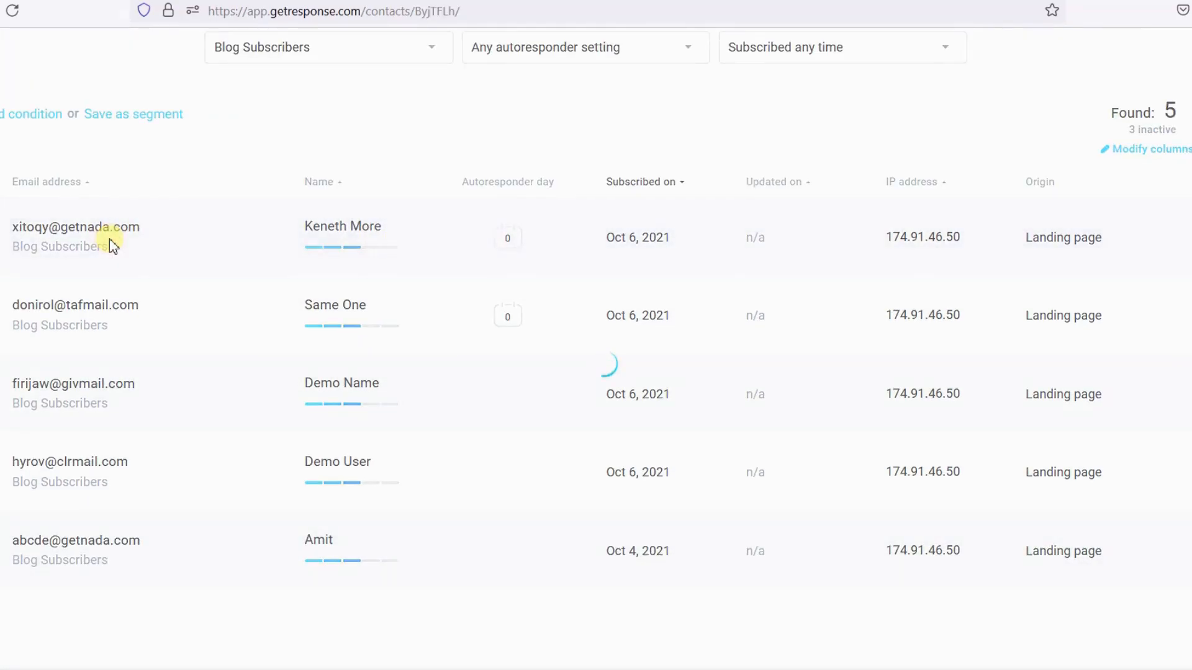
{"action": "scroll", "coordinate": [999, 382], "scroll_direction": "down", "scroll_amount": 5}
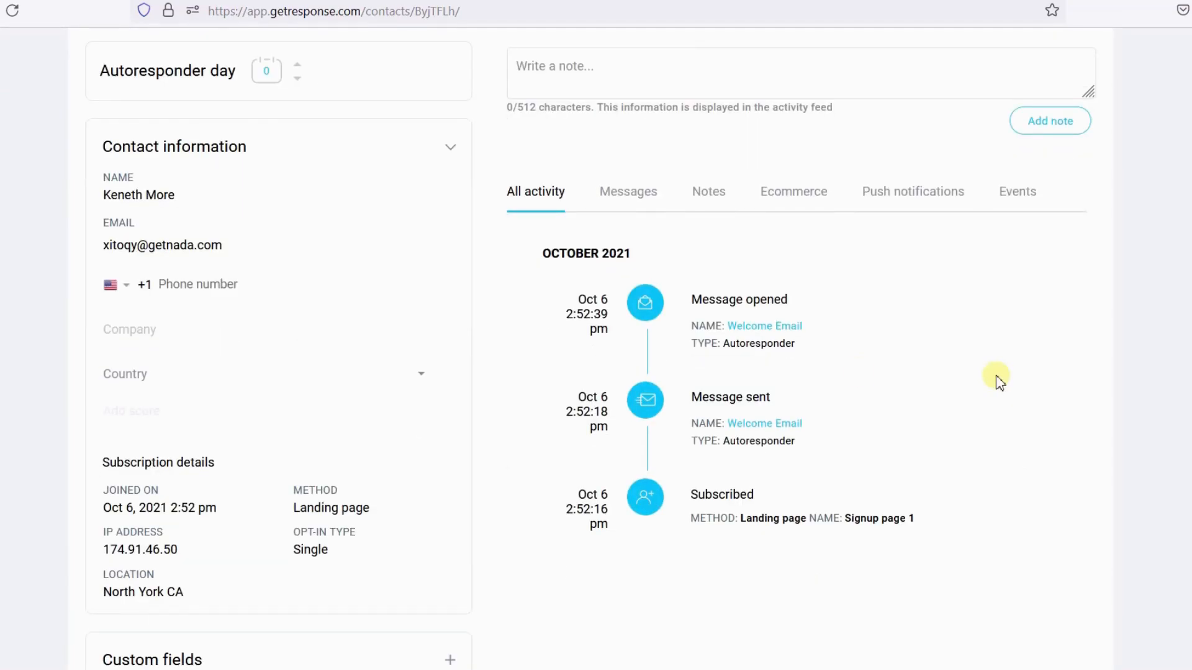
- Examine the contact's activity feed entries and its Messages, Notes, Ecommerce, Push notifications and Events tabs
{"action": "left_click_drag", "start_coordinate": [926, 519], "coordinate": [754, 532]}
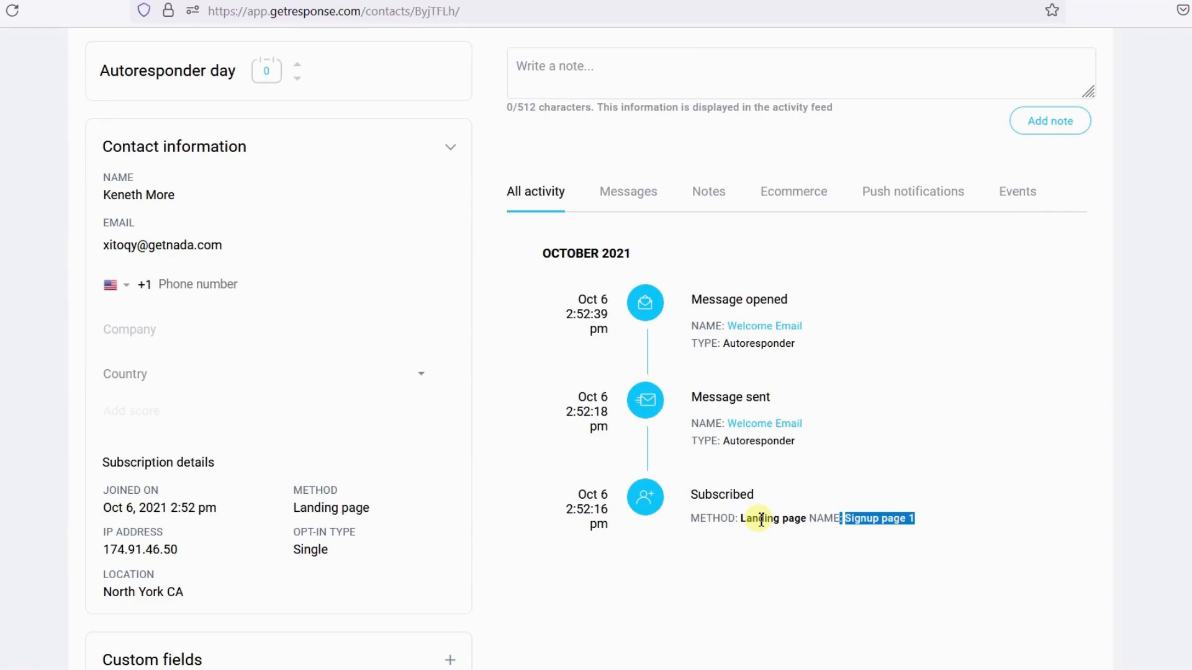
{"action": "left_click", "coordinate": [810, 425]}
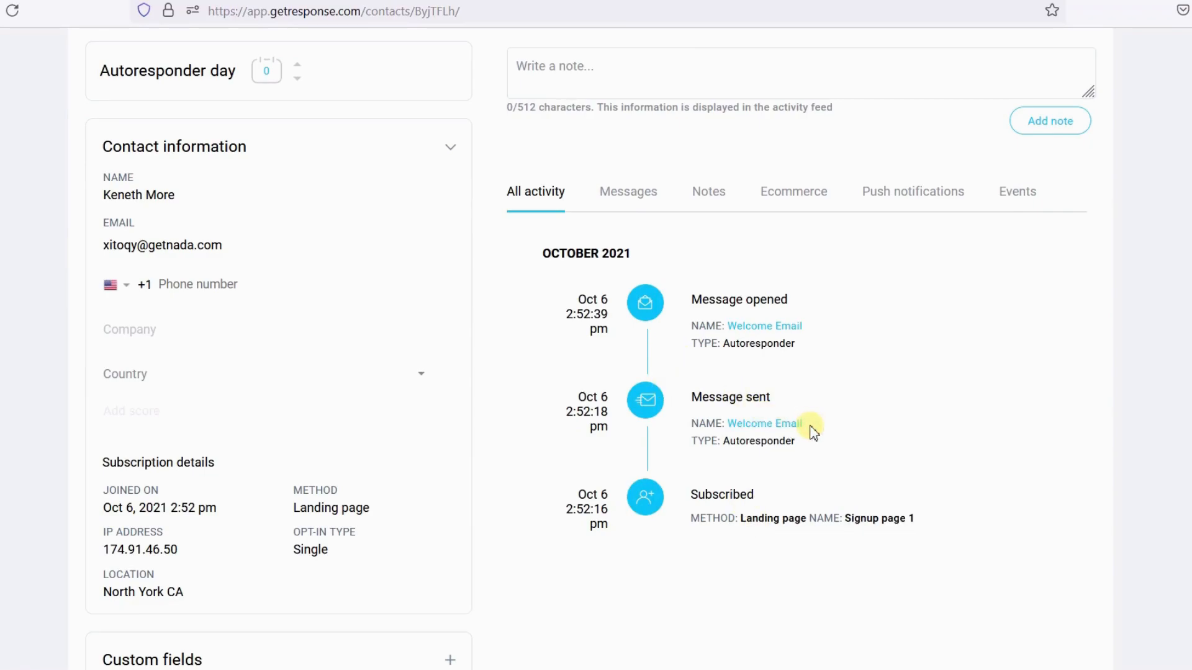
{"action": "left_click_drag", "start_coordinate": [803, 443], "coordinate": [748, 441]}
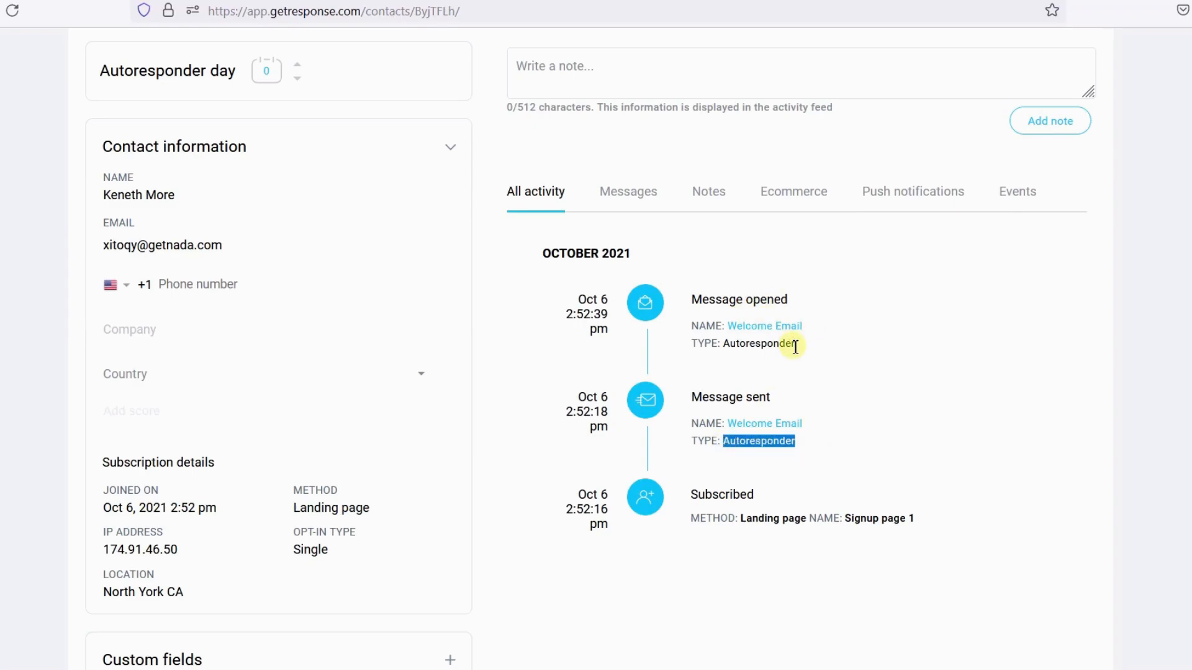
{"action": "left_click", "coordinate": [773, 349]}
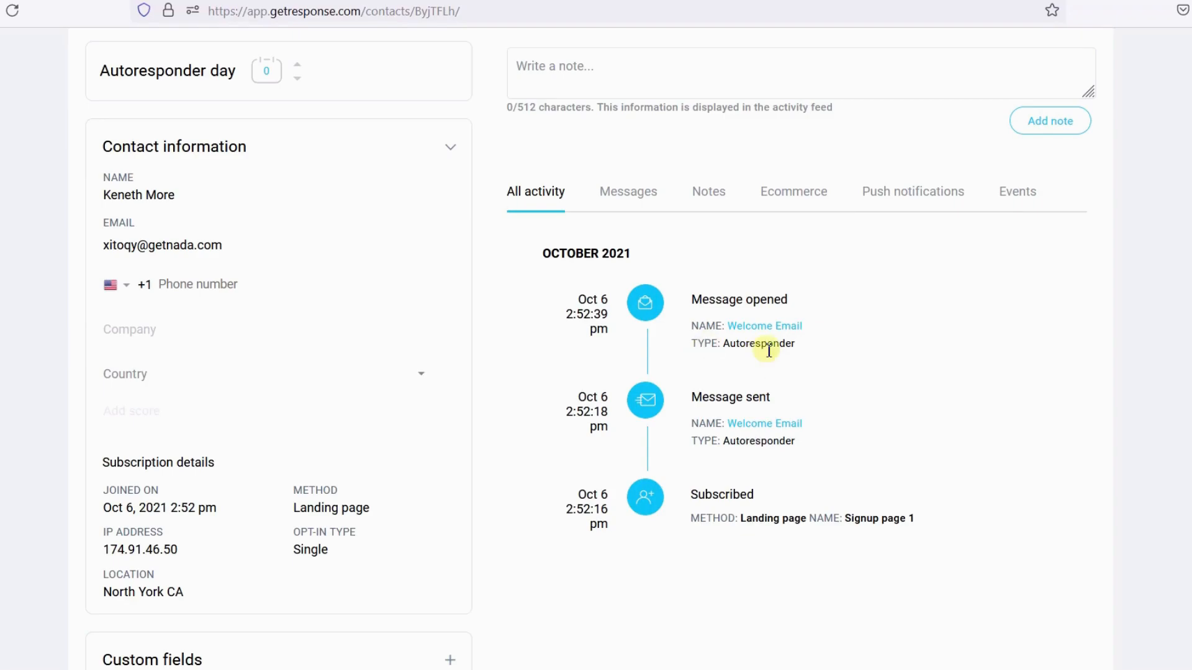
{"action": "left_click", "coordinate": [1024, 192]}
{"action": "left_click", "coordinate": [940, 200]}
{"action": "left_click", "coordinate": [801, 197]}
{"action": "left_click", "coordinate": [700, 196]}
{"action": "left_click", "coordinate": [624, 202]}
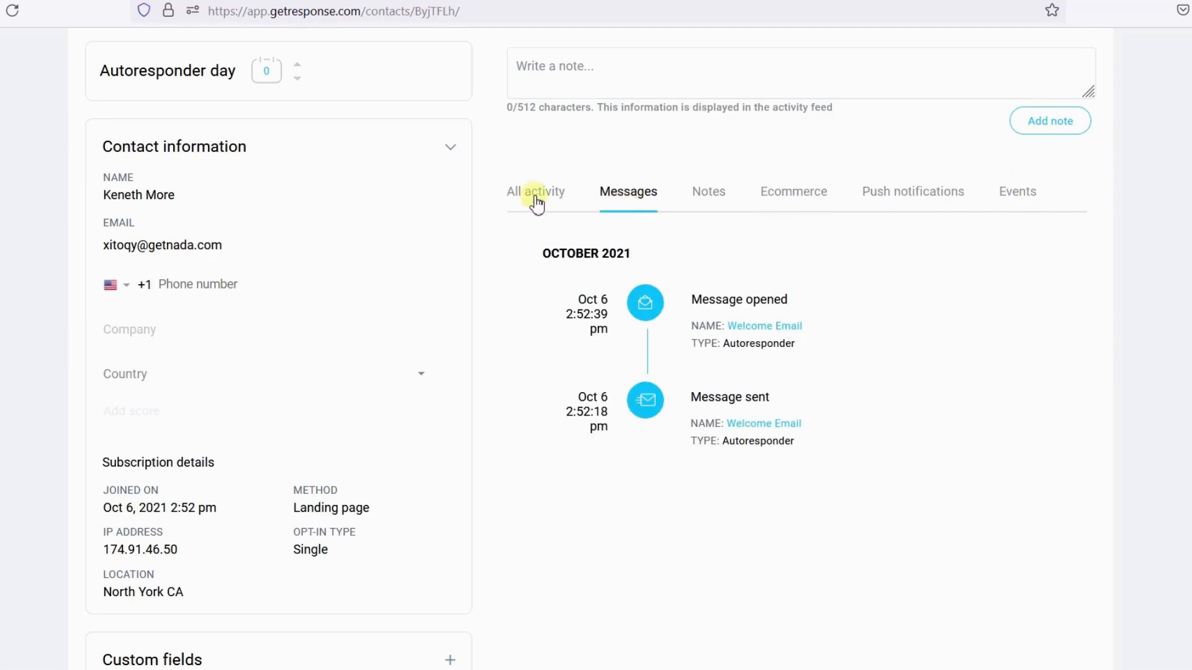
{"action": "left_click", "coordinate": [536, 203]}
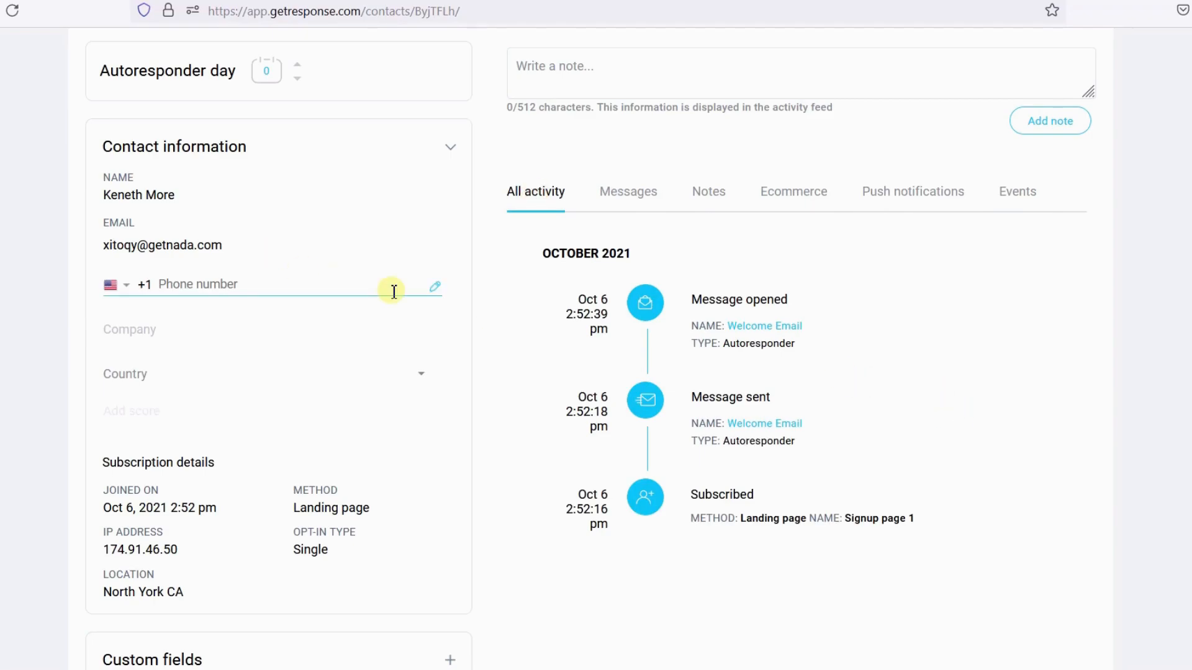
- Open the Automation section from the main menu
{"action": "scroll", "coordinate": [392, 292], "scroll_direction": "up", "scroll_amount": 5}
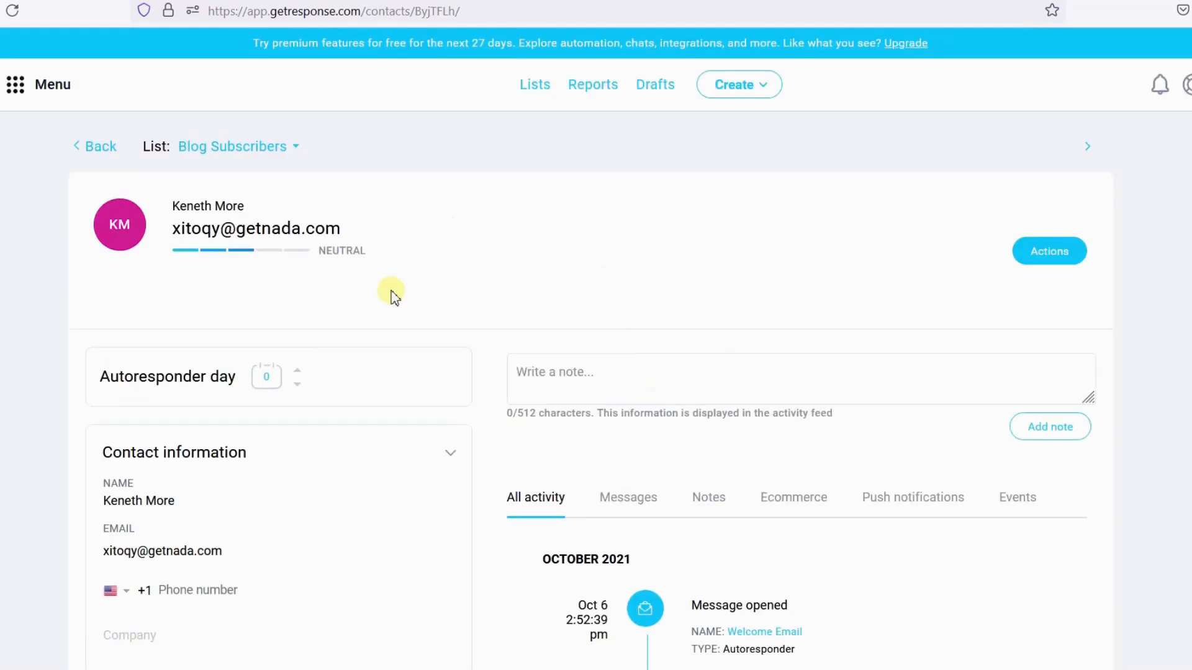
{"action": "left_click", "coordinate": [28, 86]}
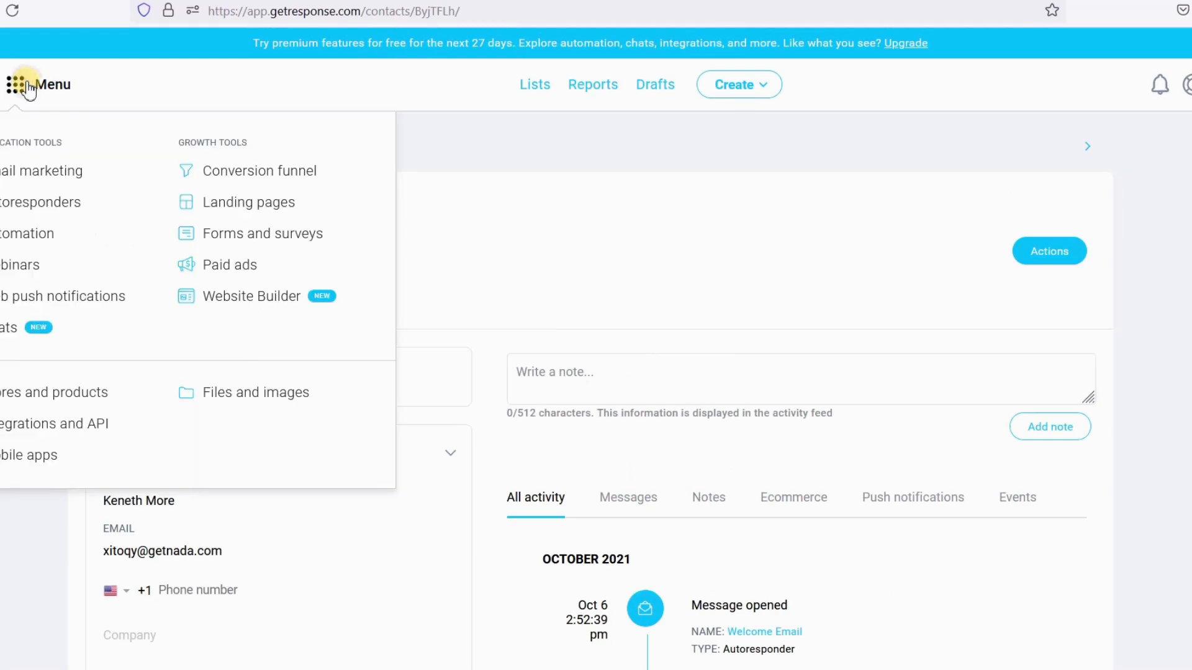
{"action": "left_click", "coordinate": [24, 233]}
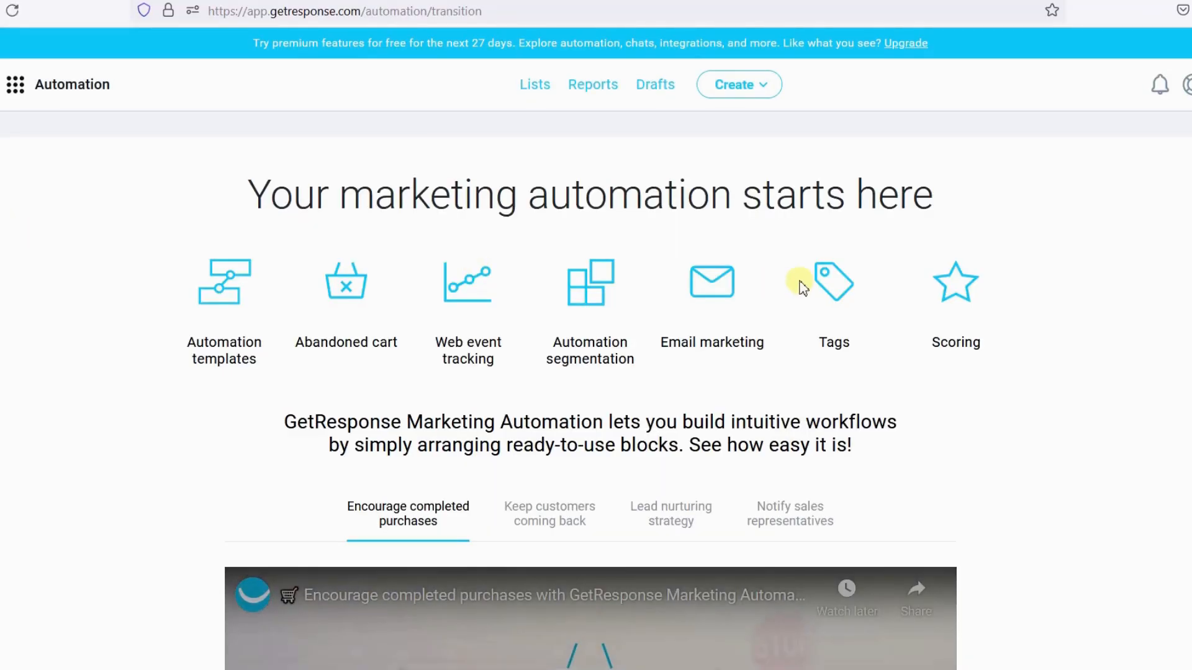
- Navigate through the Email marketing section to the Lists page
{"action": "left_click", "coordinate": [19, 96]}
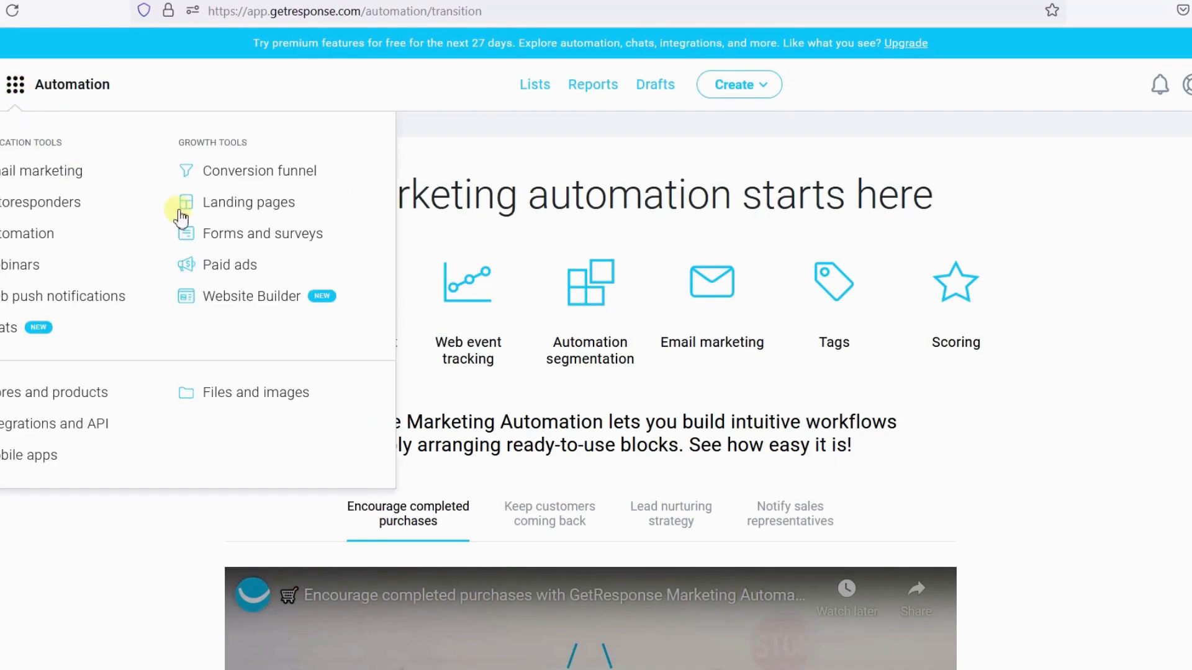
{"action": "left_click", "coordinate": [70, 184]}
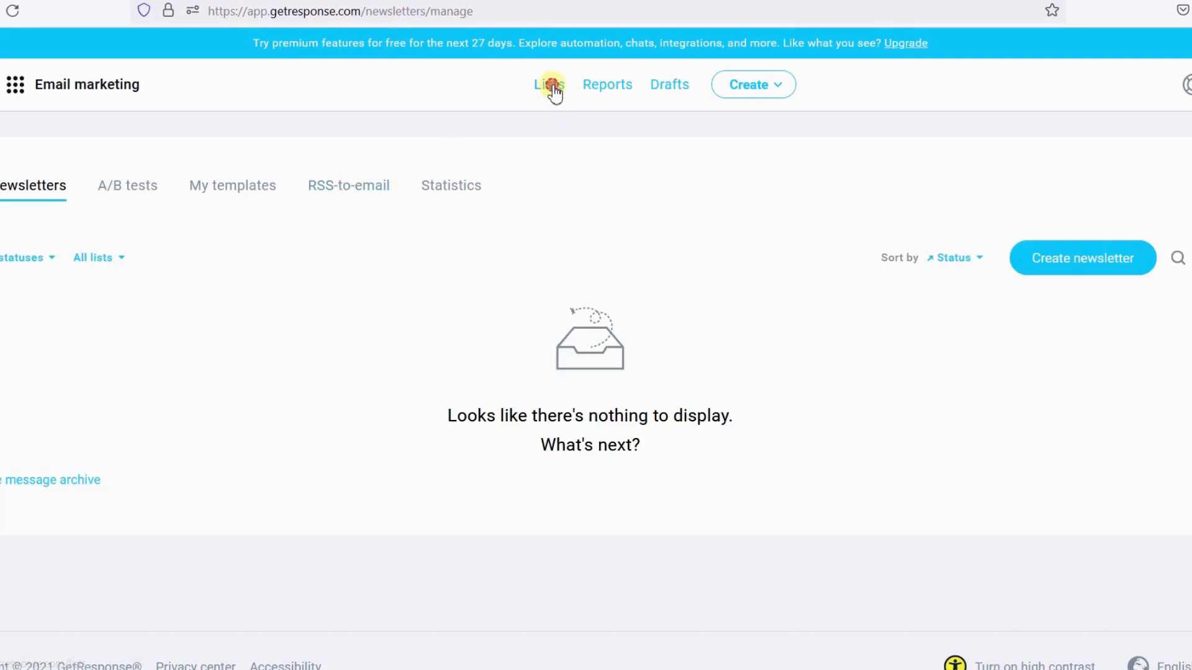
{"action": "left_click", "coordinate": [552, 86]}
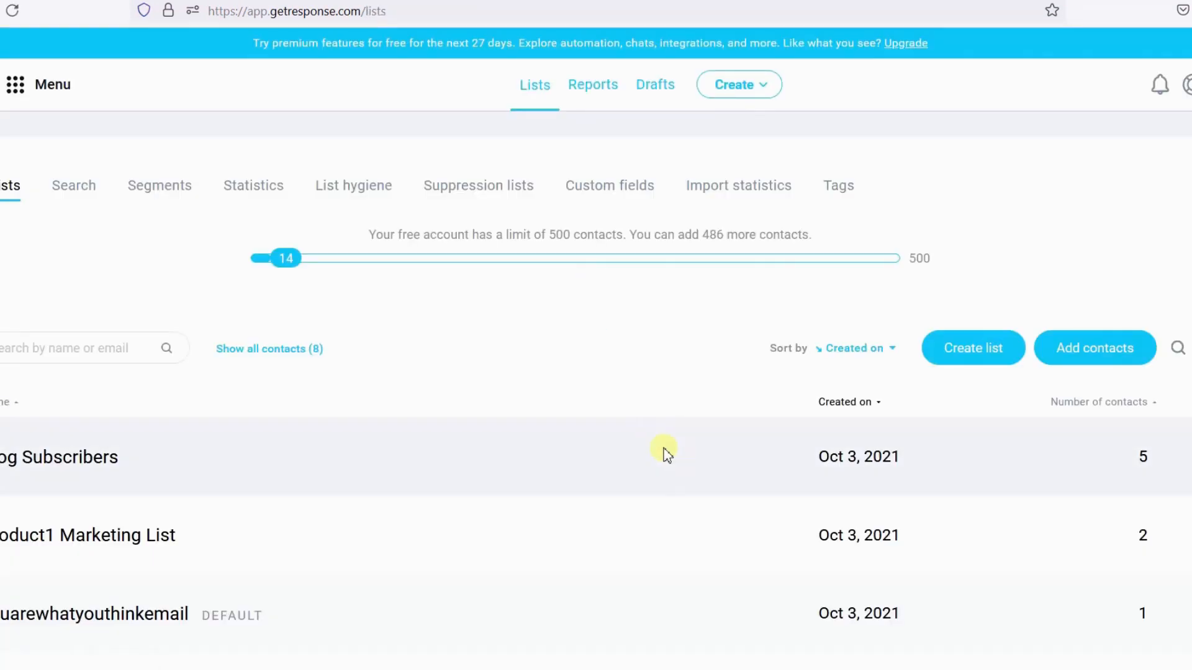
{"action": "scroll", "coordinate": [654, 420], "scroll_direction": "down", "scroll_amount": 2}
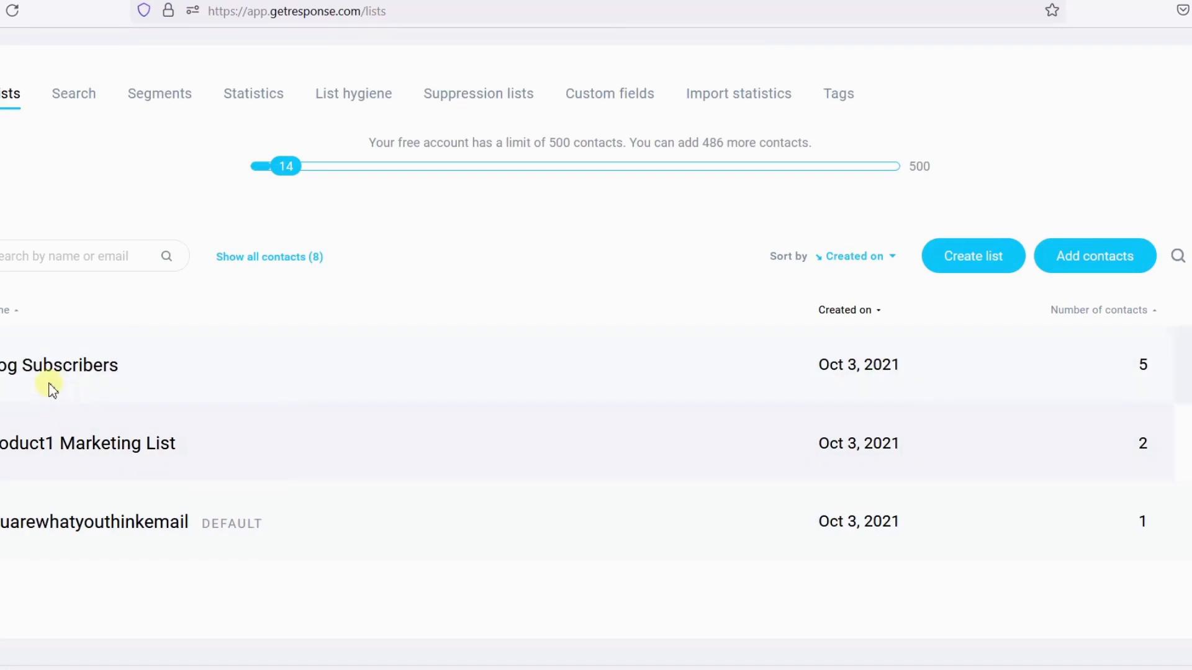
{"action": "scroll", "coordinate": [60, 391], "scroll_direction": "up", "scroll_amount": 2}
- Open the Blog Subscribers list's contacts and the newest subscriber's details page
{"action": "left_click", "coordinate": [34, 85]}
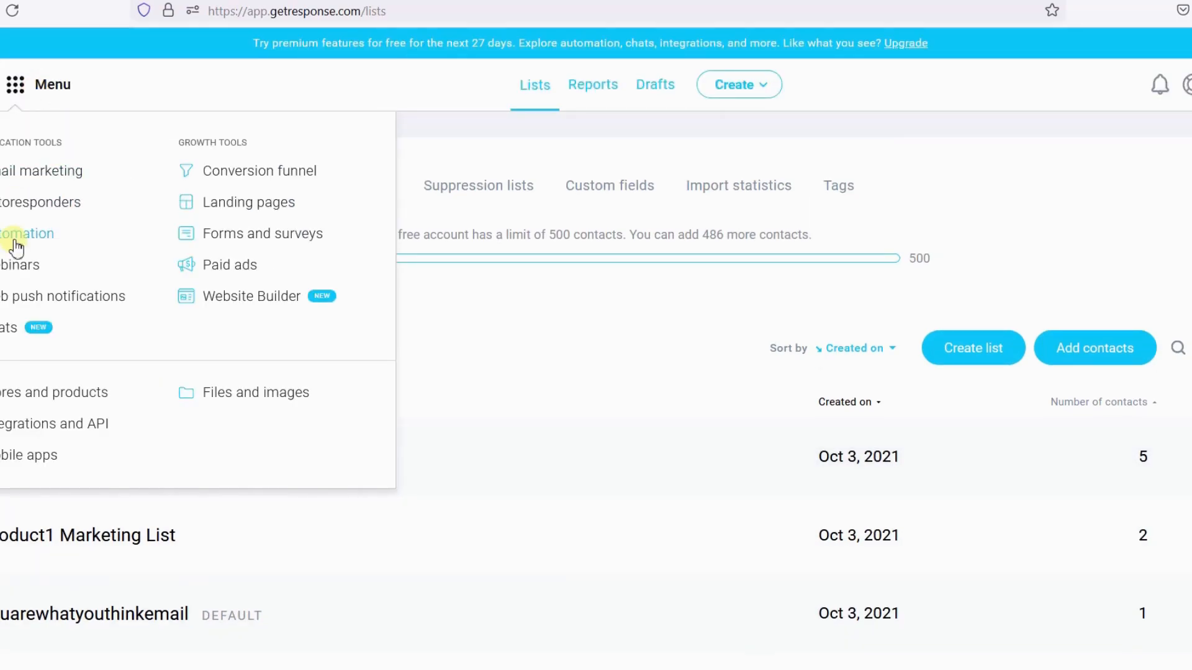
{"action": "left_click", "coordinate": [498, 334]}
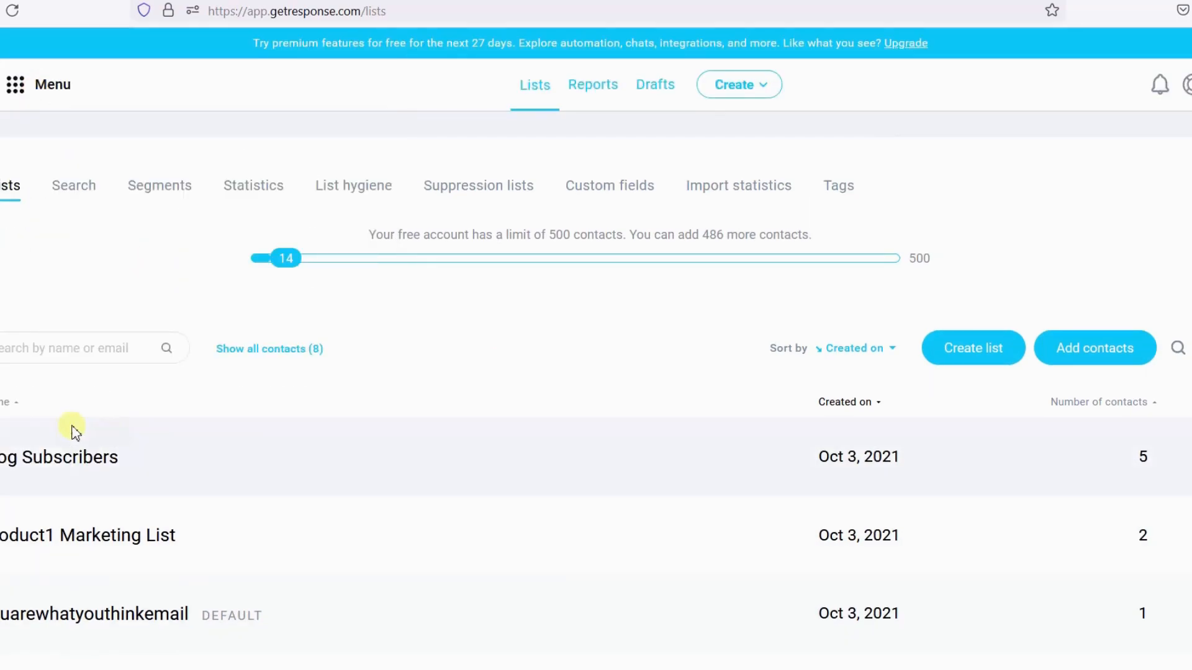
{"action": "left_click", "coordinate": [51, 462]}
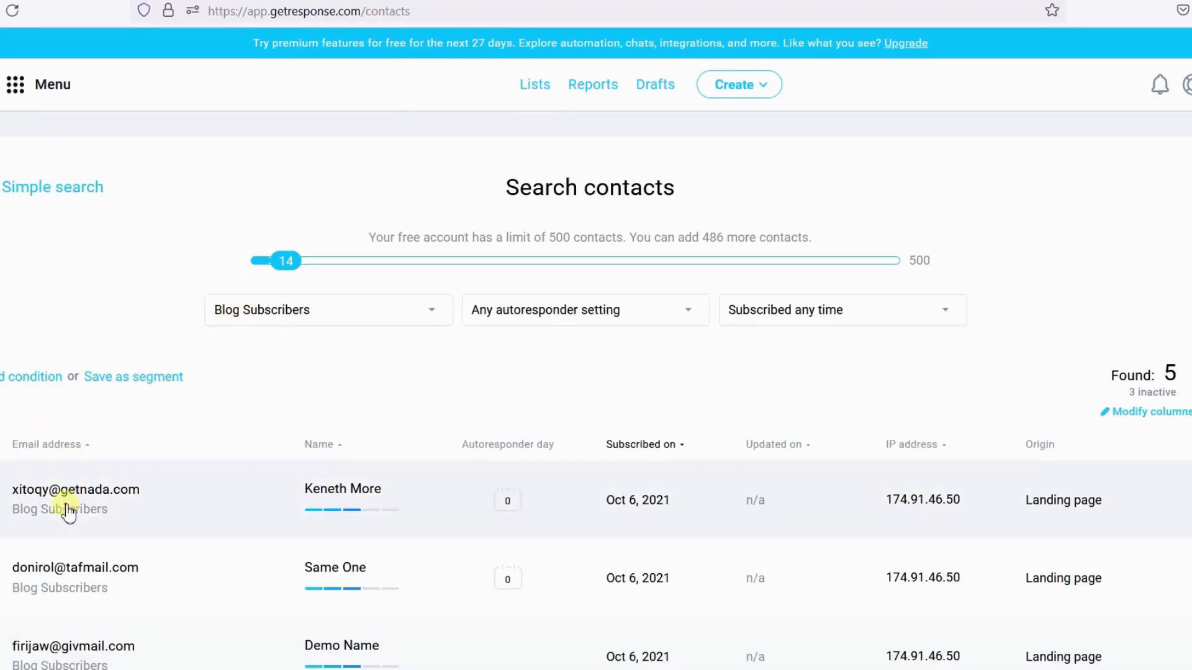
{"action": "left_click", "coordinate": [65, 509]}
- Review the contact's activity feed entries for the Welcome Email autoresponder
{"action": "scroll", "coordinate": [816, 407], "scroll_direction": "down", "scroll_amount": 2}
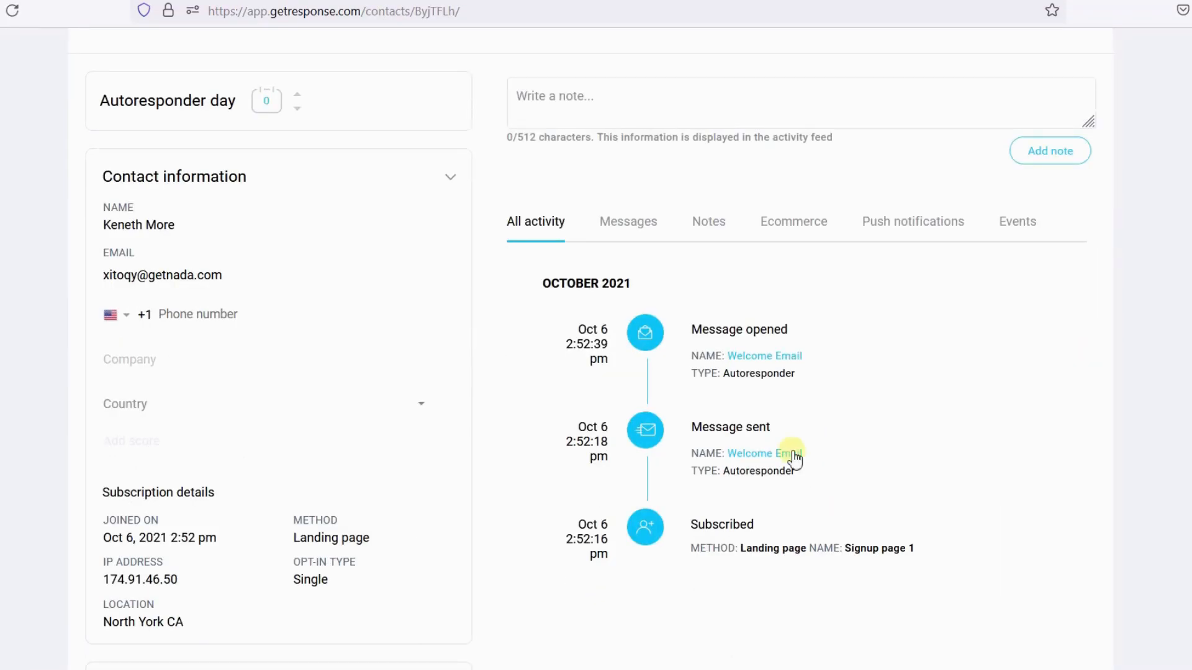
{"action": "left_click_drag", "start_coordinate": [810, 335], "coordinate": [686, 335]}
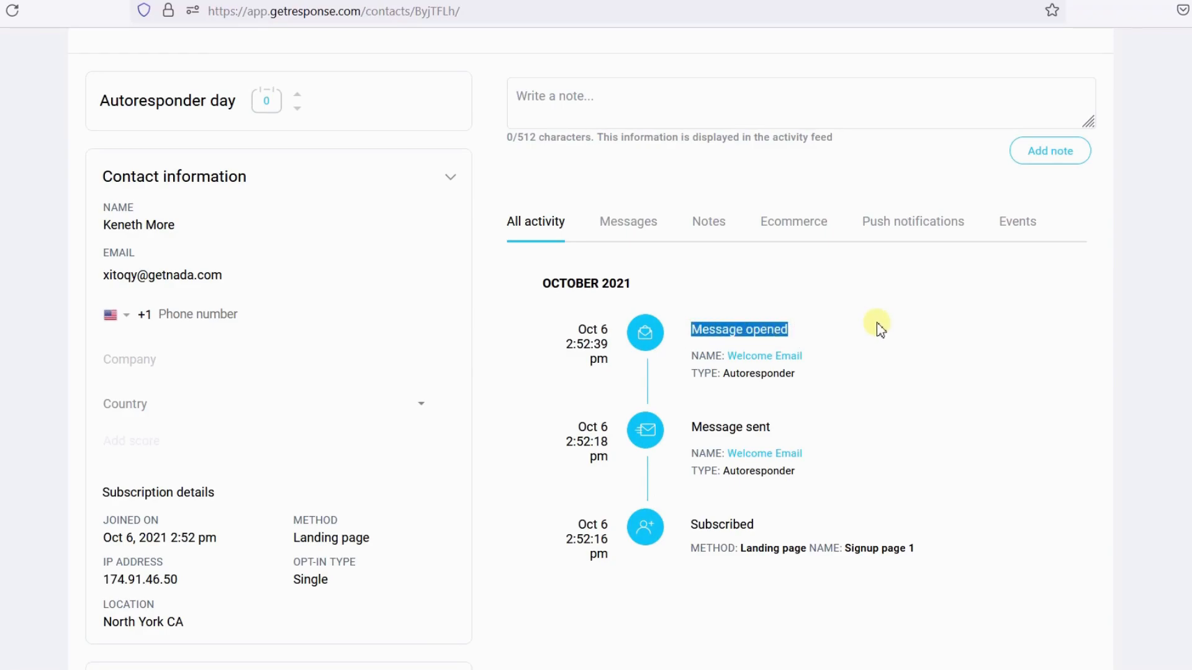
{"action": "scroll", "coordinate": [880, 329], "scroll_direction": "up", "scroll_amount": 4}
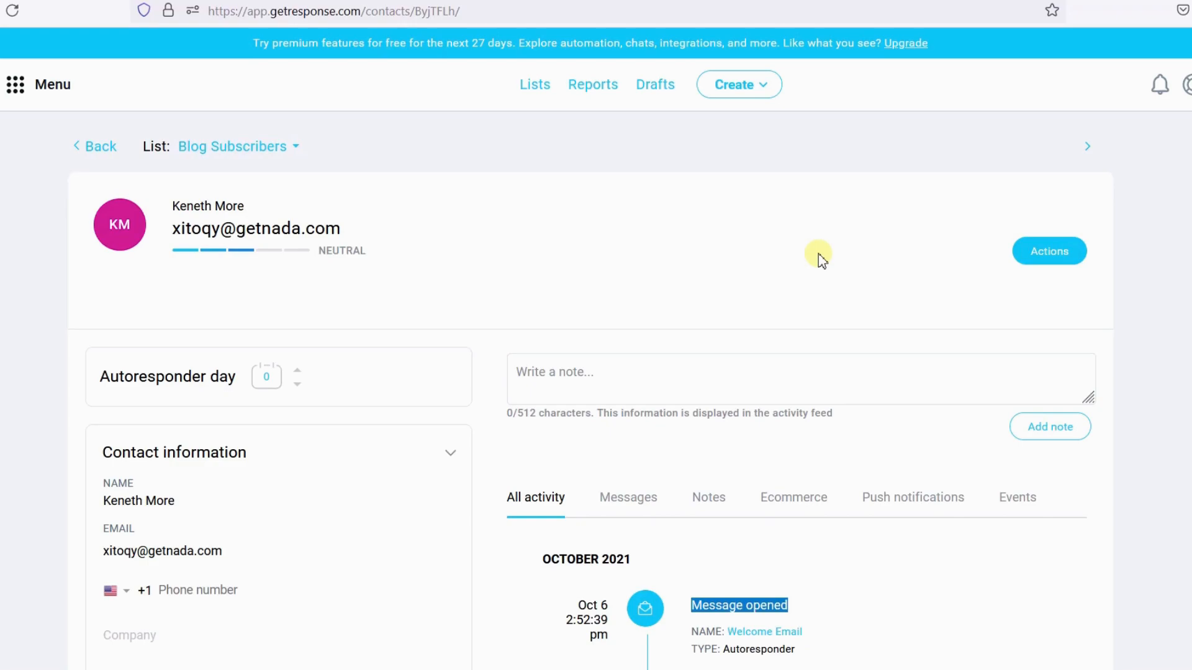
- Open the Landing pages section and review the published landing pages and their statistics
{"action": "left_click", "coordinate": [36, 82]}
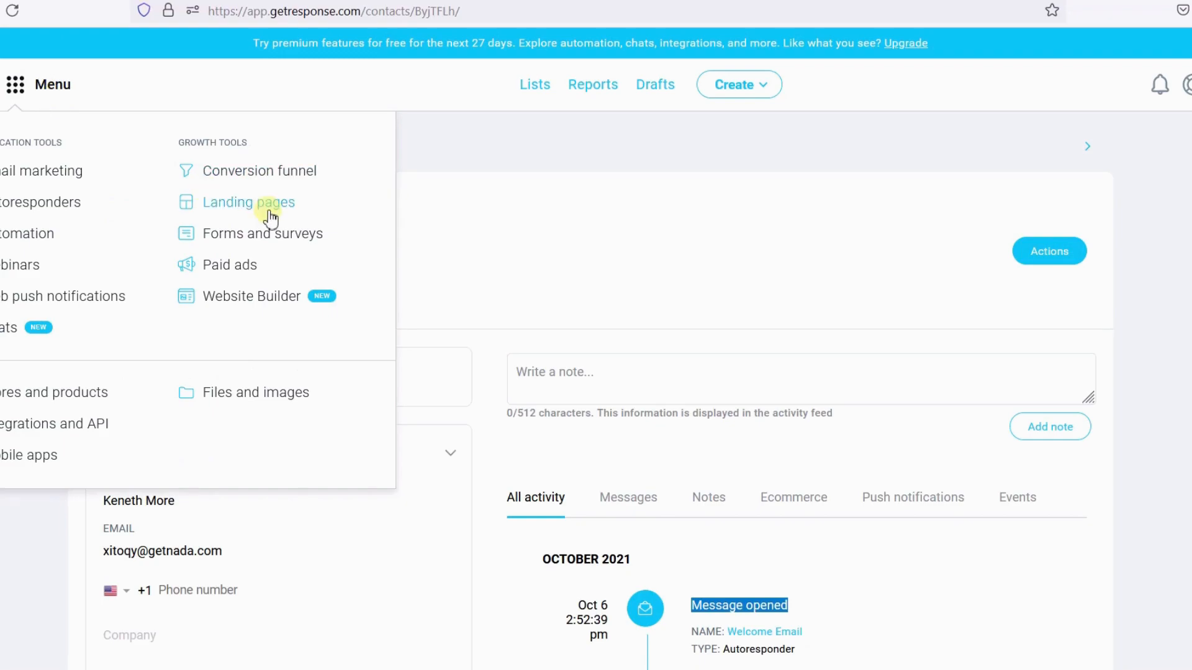
{"action": "left_click", "coordinate": [251, 206]}
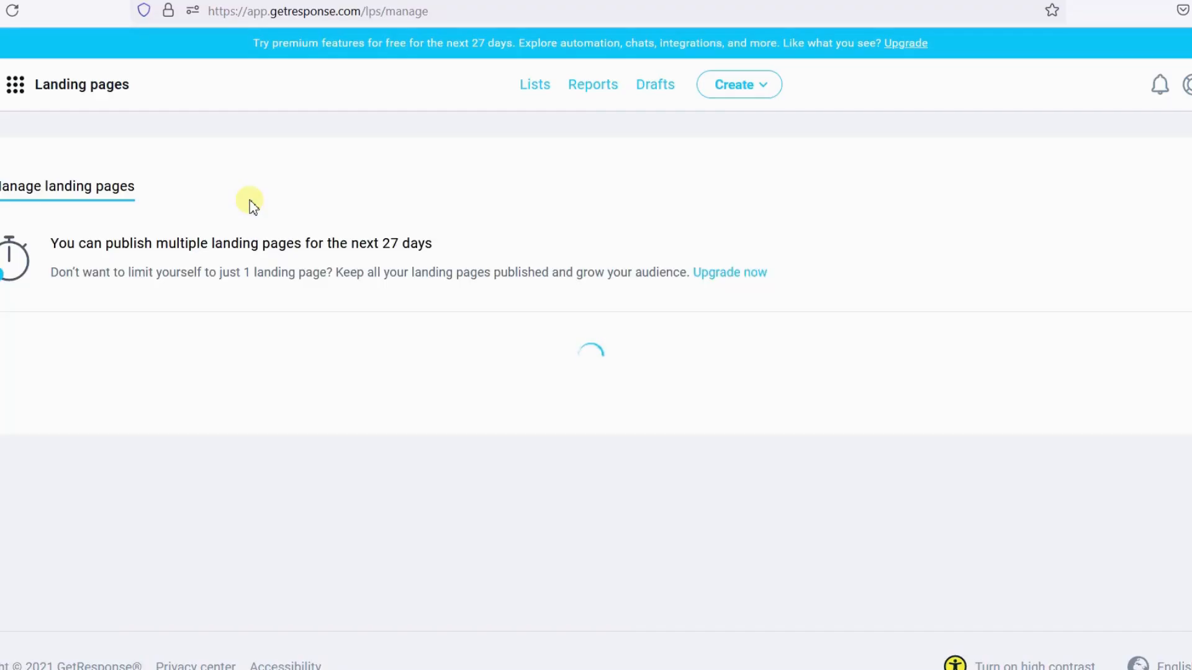
{"action": "scroll", "coordinate": [572, 380], "scroll_direction": "down", "scroll_amount": 3}
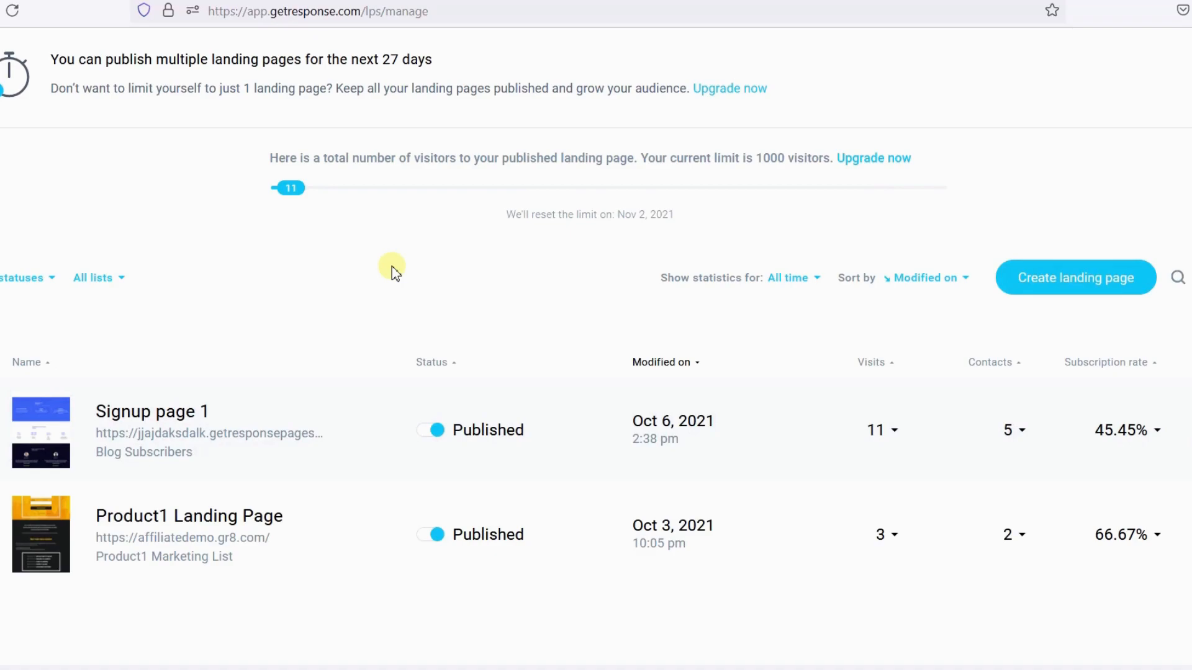
{"action": "scroll", "coordinate": [391, 271], "scroll_direction": "up", "scroll_amount": 3}
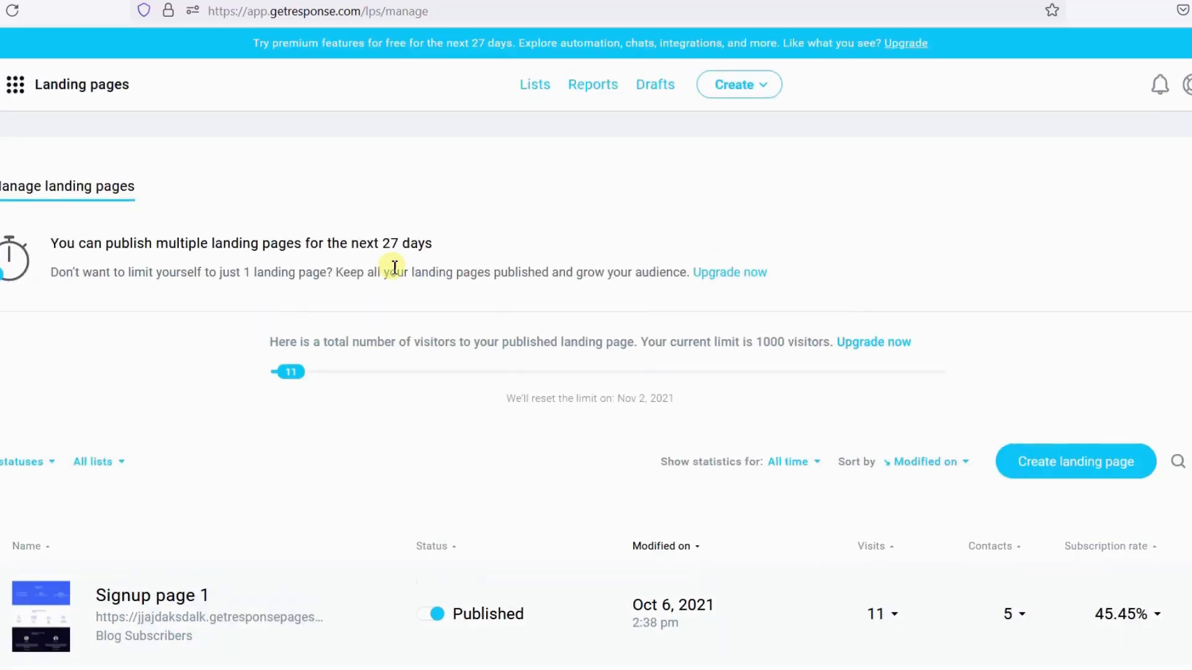
{"action": "left_click", "coordinate": [15, 85]}
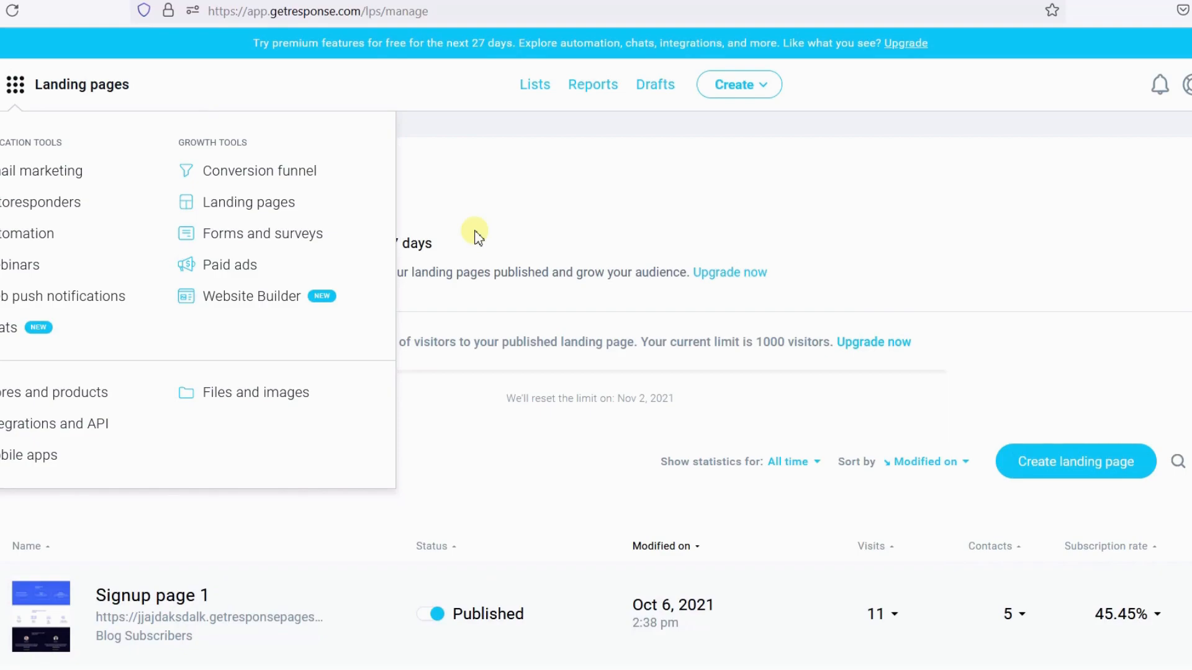
{"action": "left_click", "coordinate": [615, 174]}
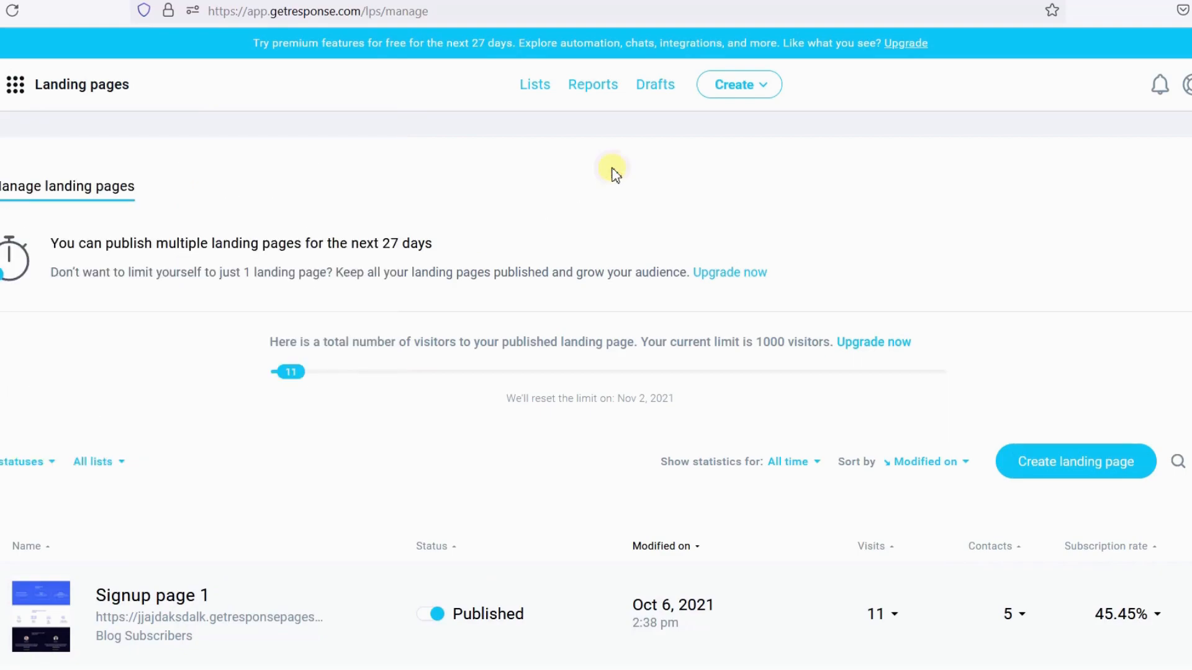